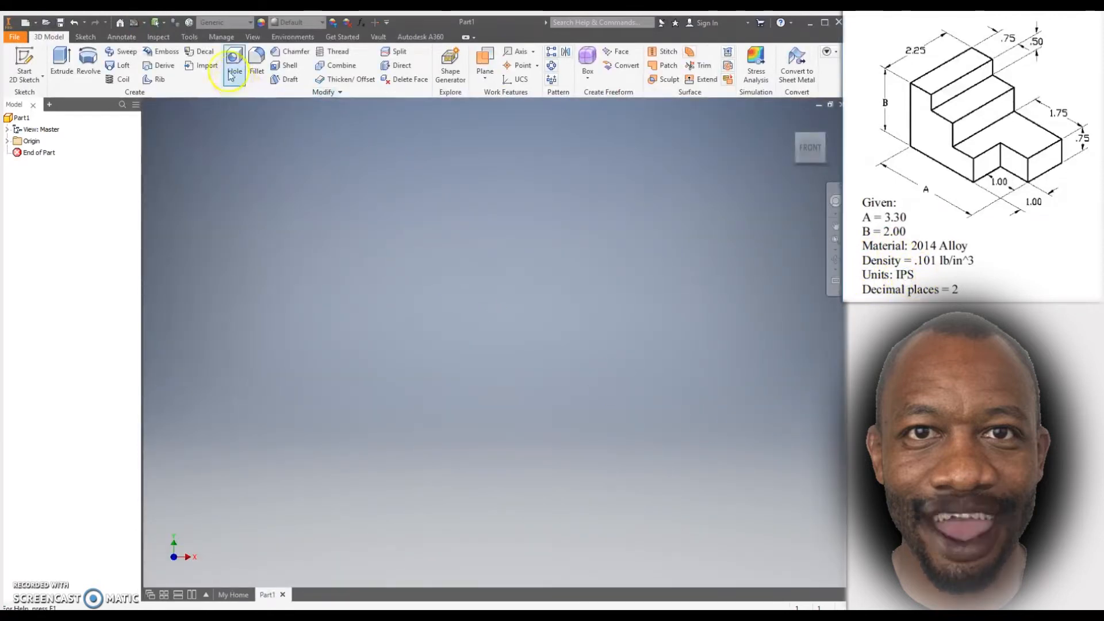
Review the part's document unit settings for length, time, angle and mass.
left_click(190, 37)
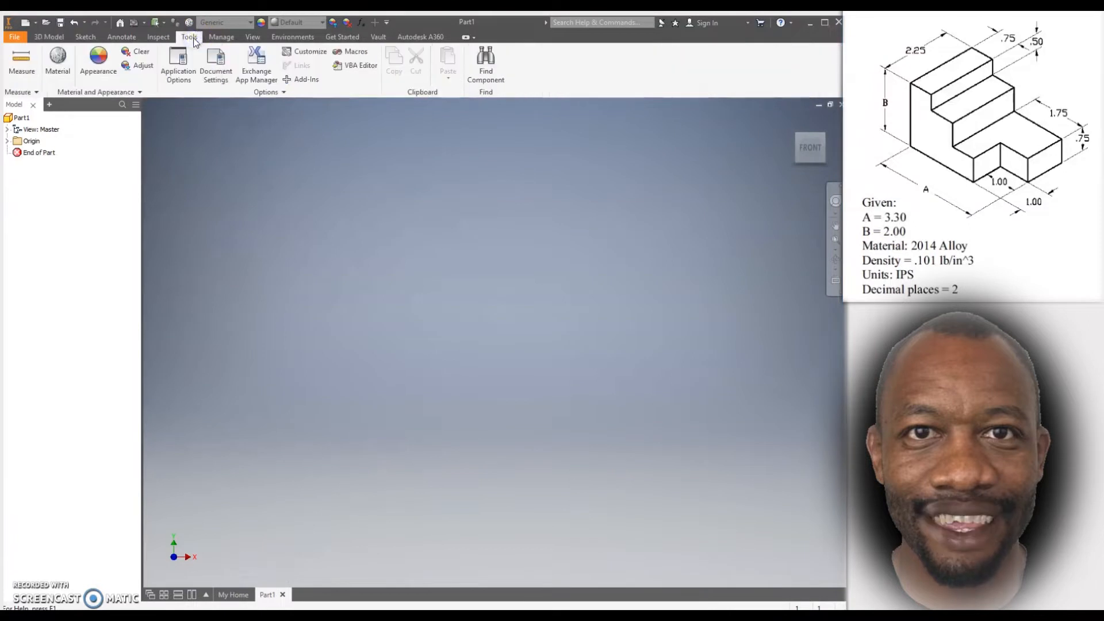
left_click(210, 61)
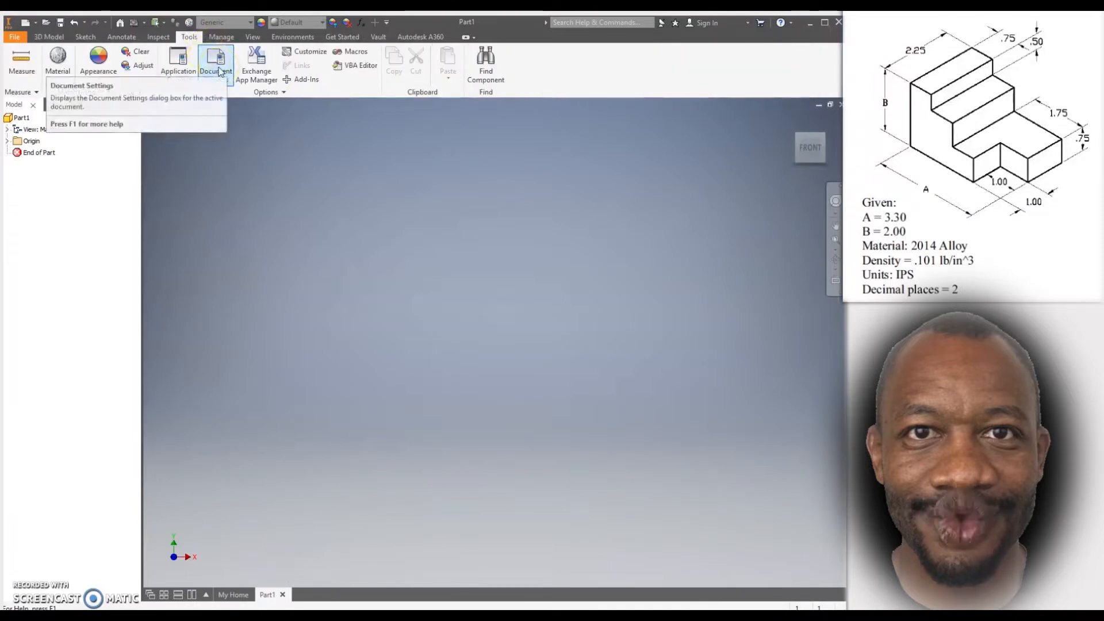
left_click(220, 71)
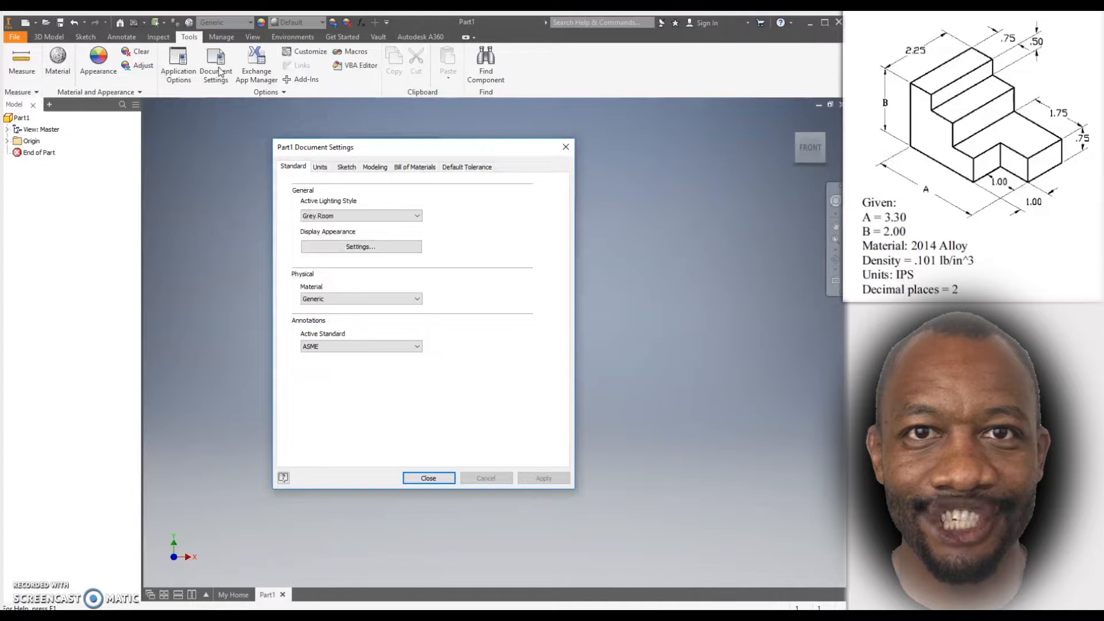
left_click(322, 168)
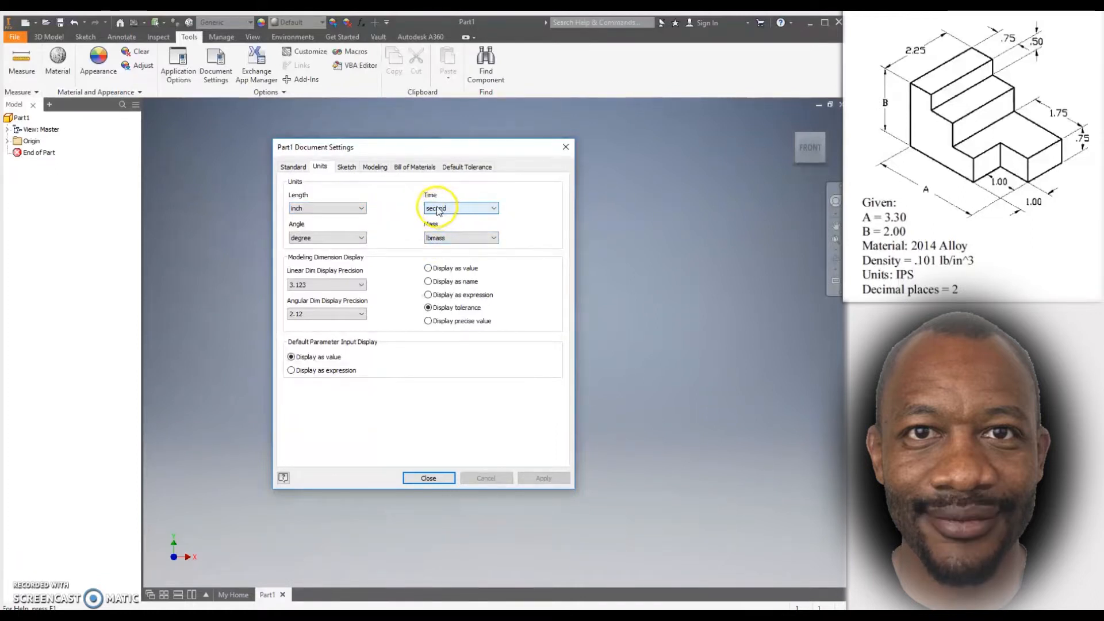
left_click(441, 478)
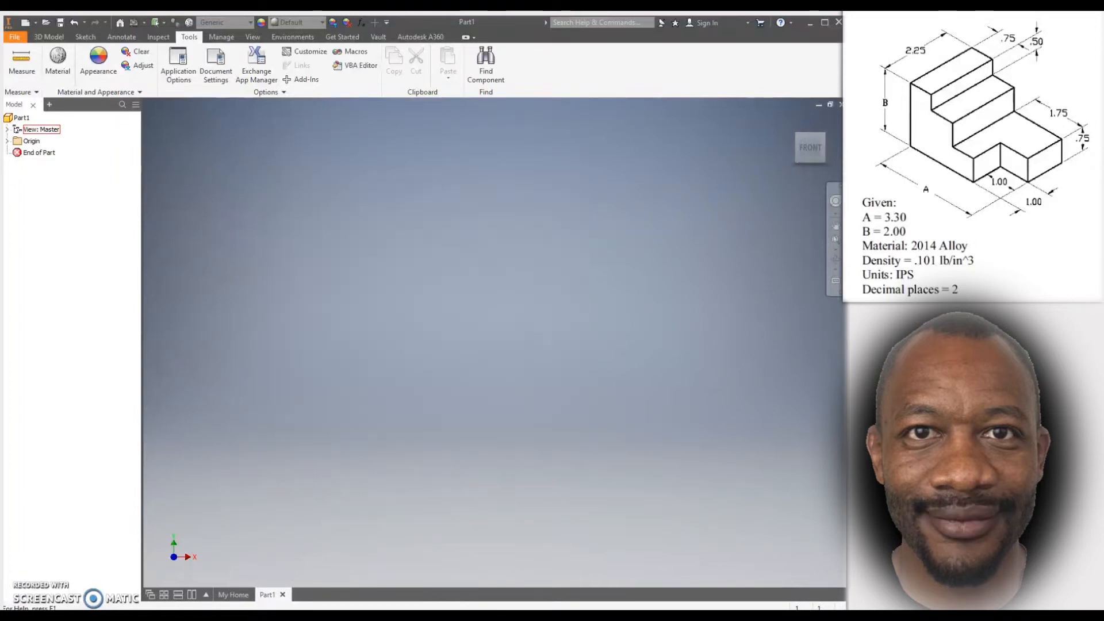
Start a new 2D sketch on the front-facing XY origin plane.
left_click(81, 38)
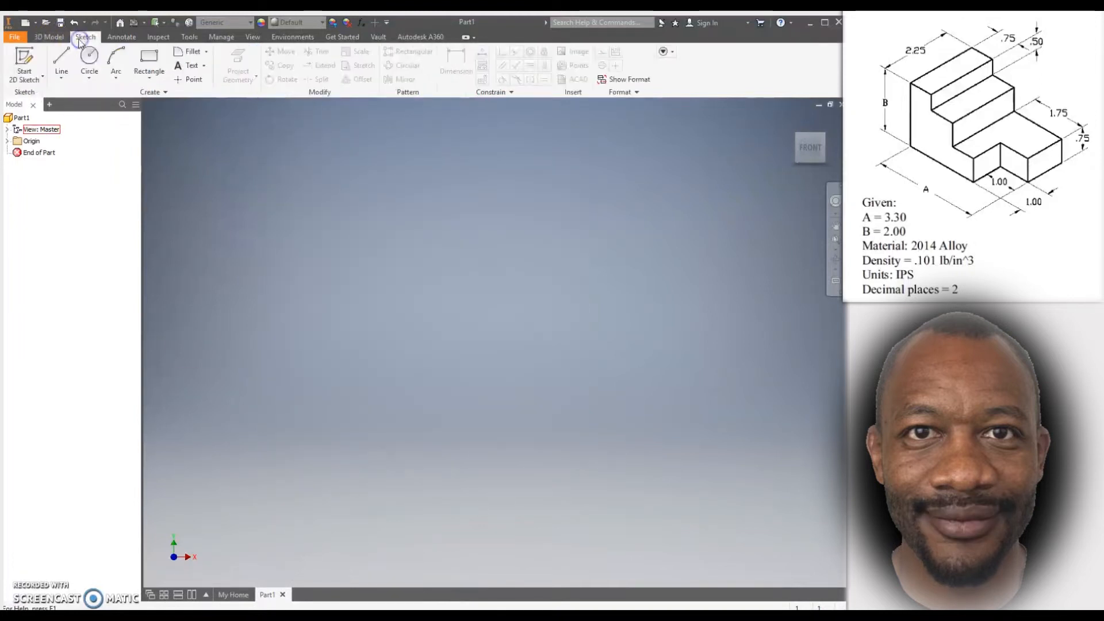
left_click(26, 80)
left_click(35, 103)
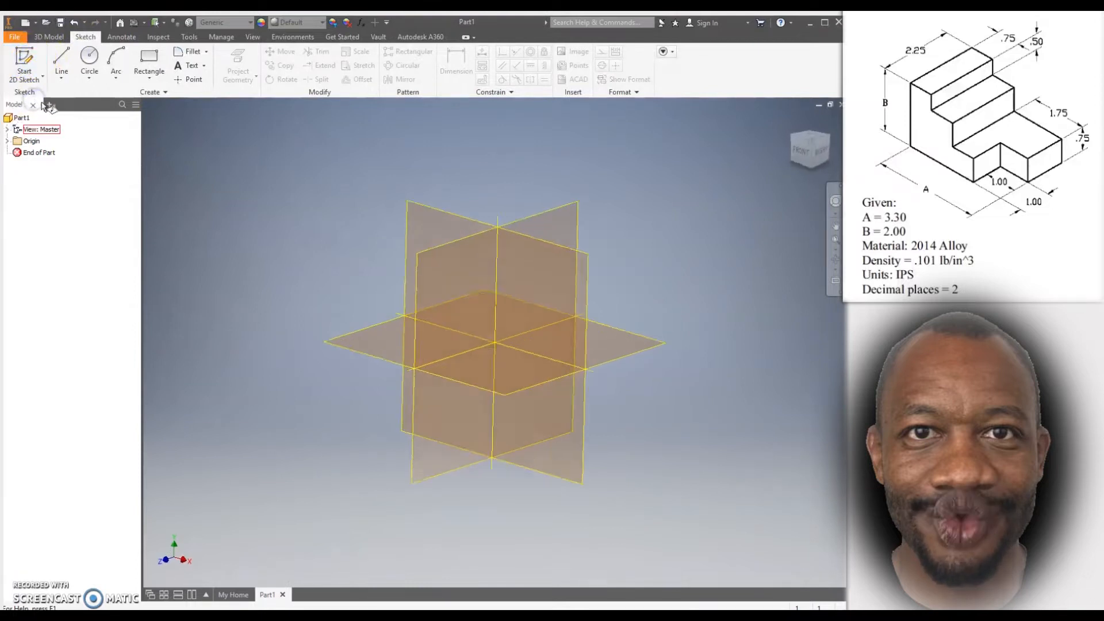
left_click(539, 257)
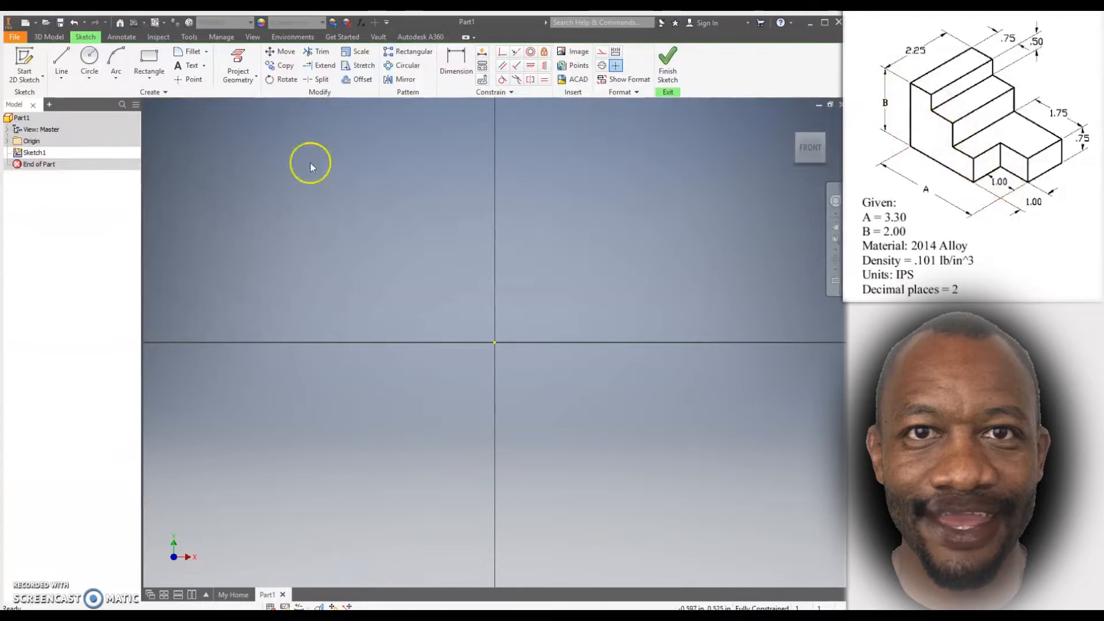
Draw a 3.30 in horizontal base line running right from the sketch origin.
left_click(59, 62)
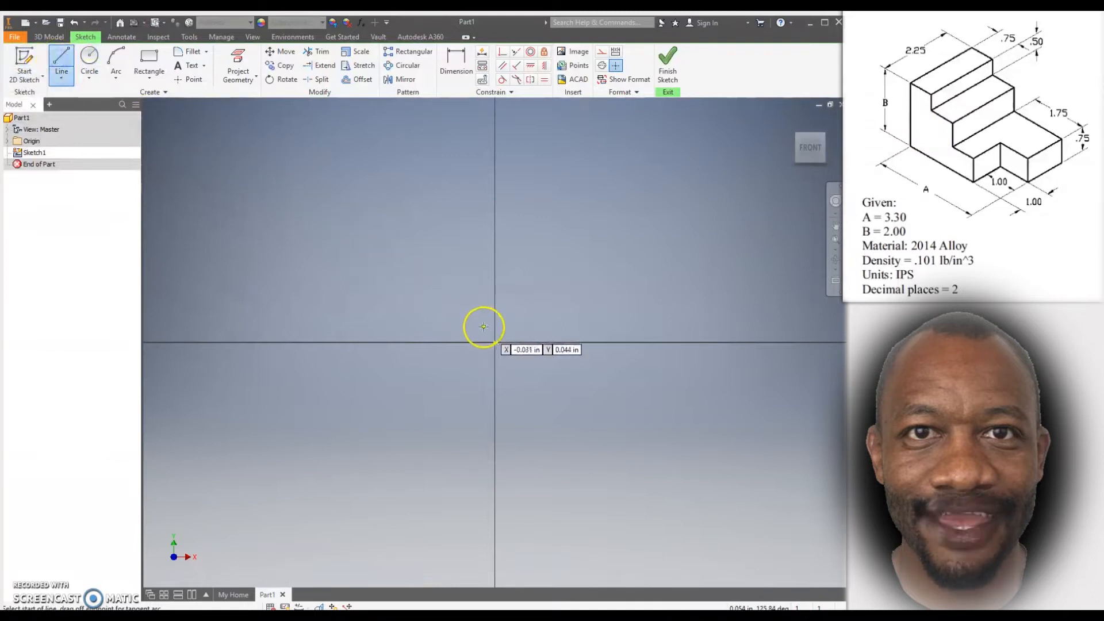
left_click(495, 342)
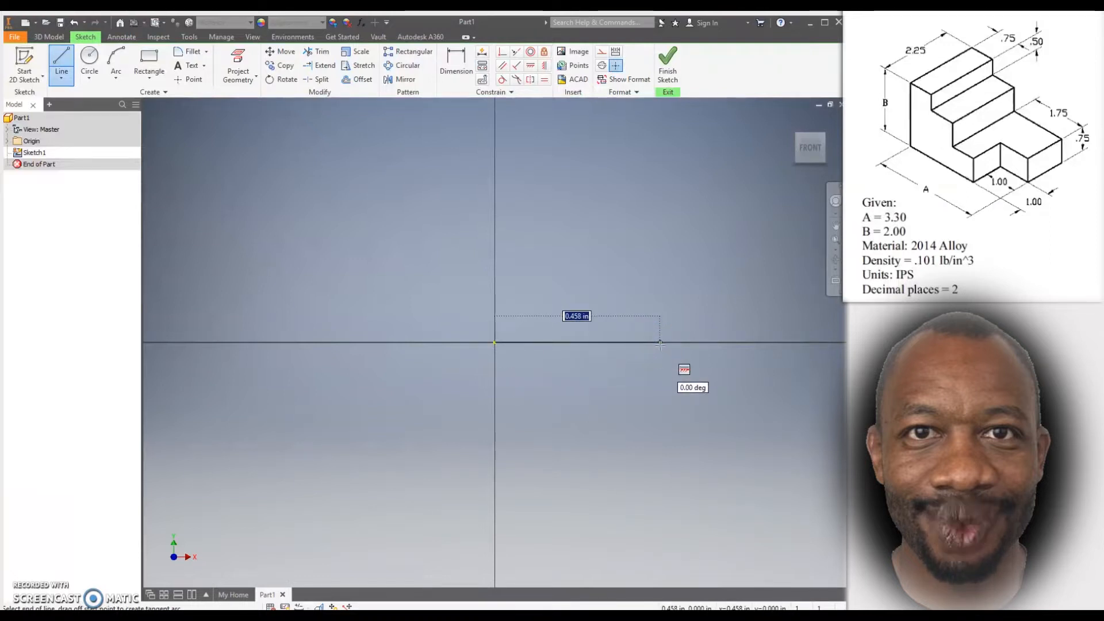
type("3")
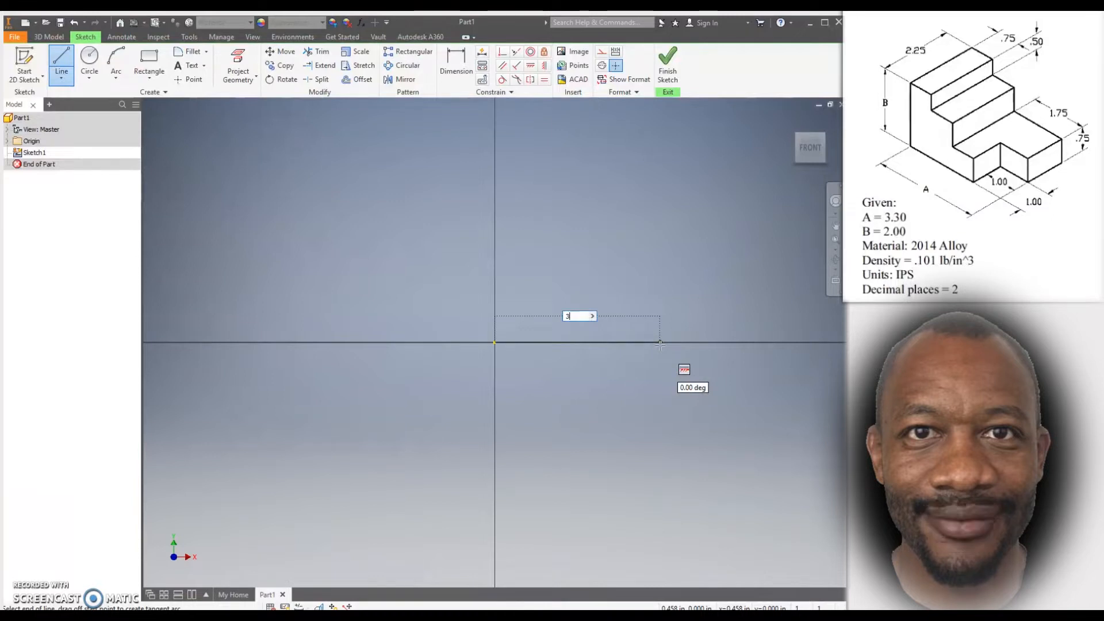
type(".30")
key("Return")
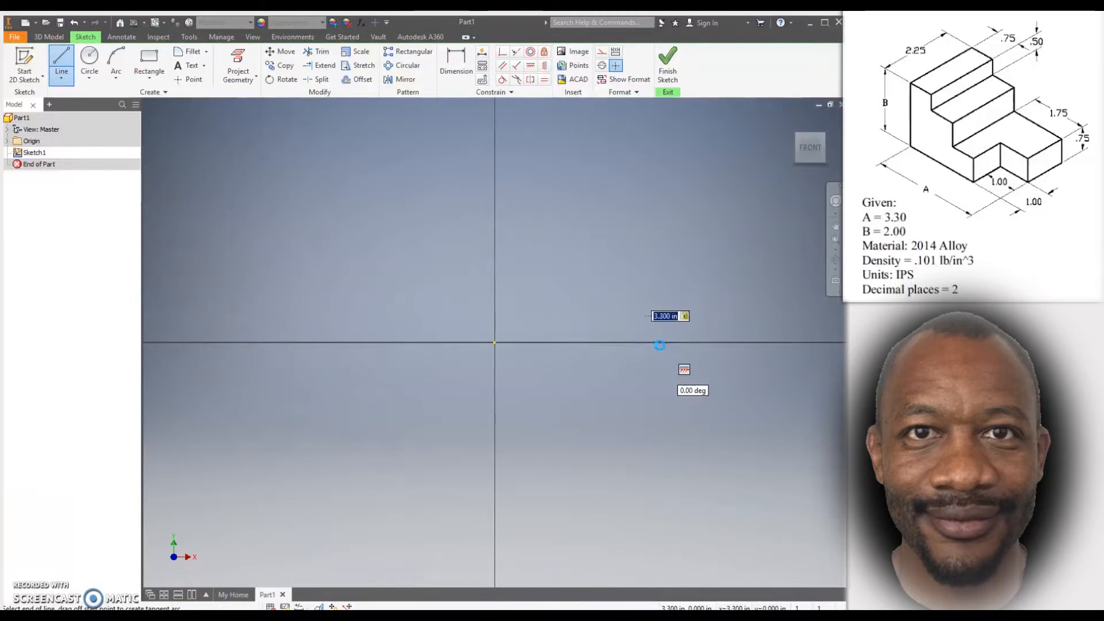
Continue the profile with a 0.75 in line straight up from the base's right end and a 1.75 in horizontal line to the left.
scroll(660, 345, "down", 5)
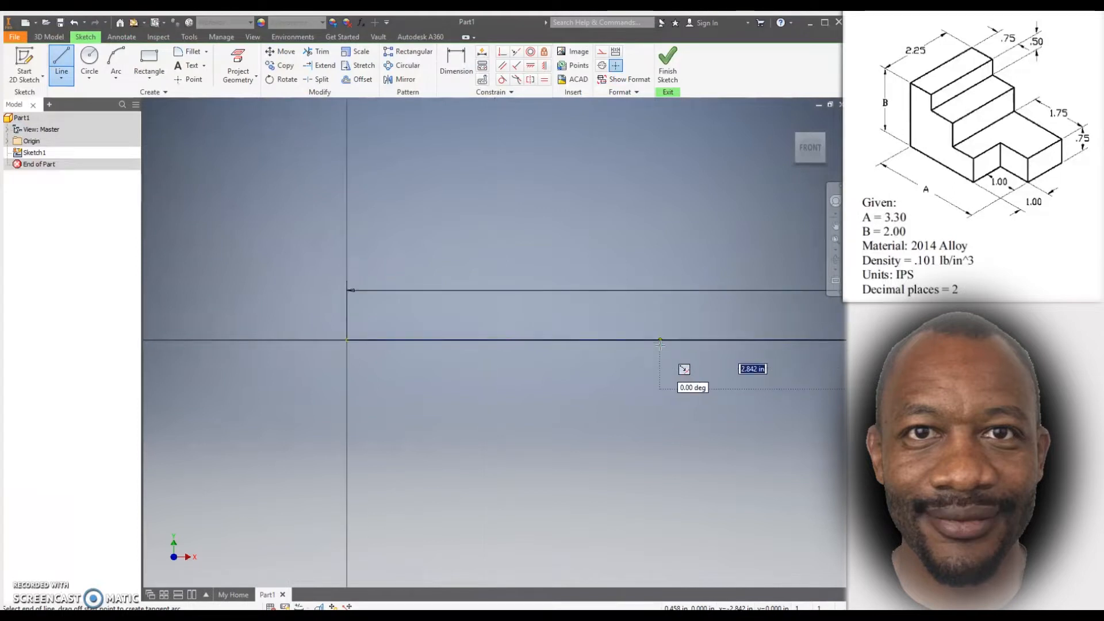
scroll(660, 345, "up", 6)
scroll(661, 345, "up", 4)
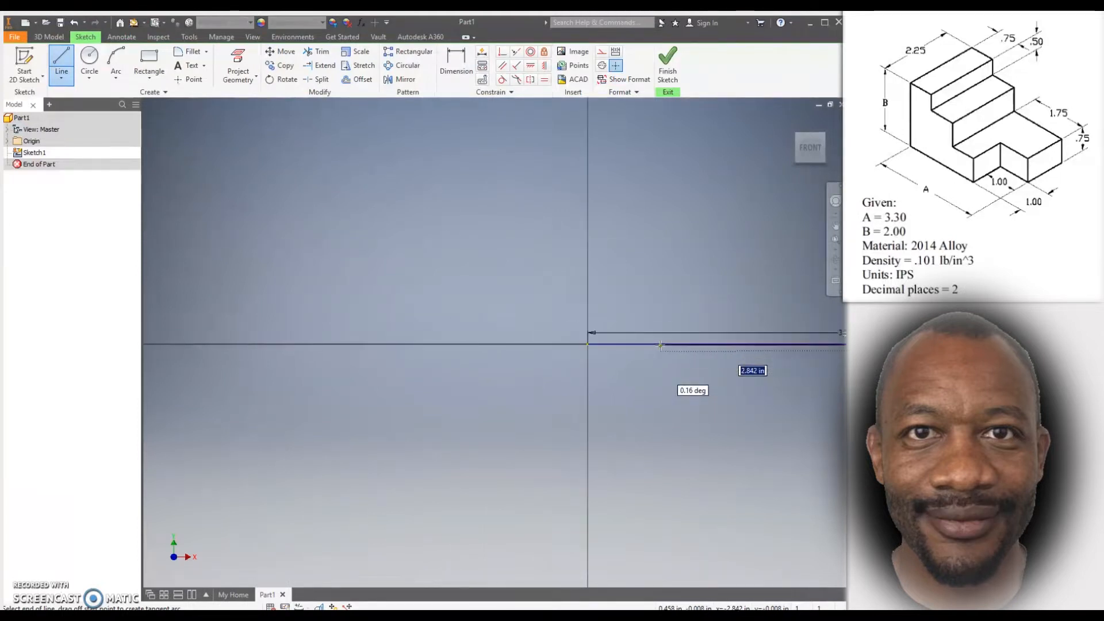
mouse_move(674, 337)
middle_mouse_down()
mouse_move(703, 334)
mouse_move(495, 340)
mouse_move(442, 357)
middle_mouse_up()
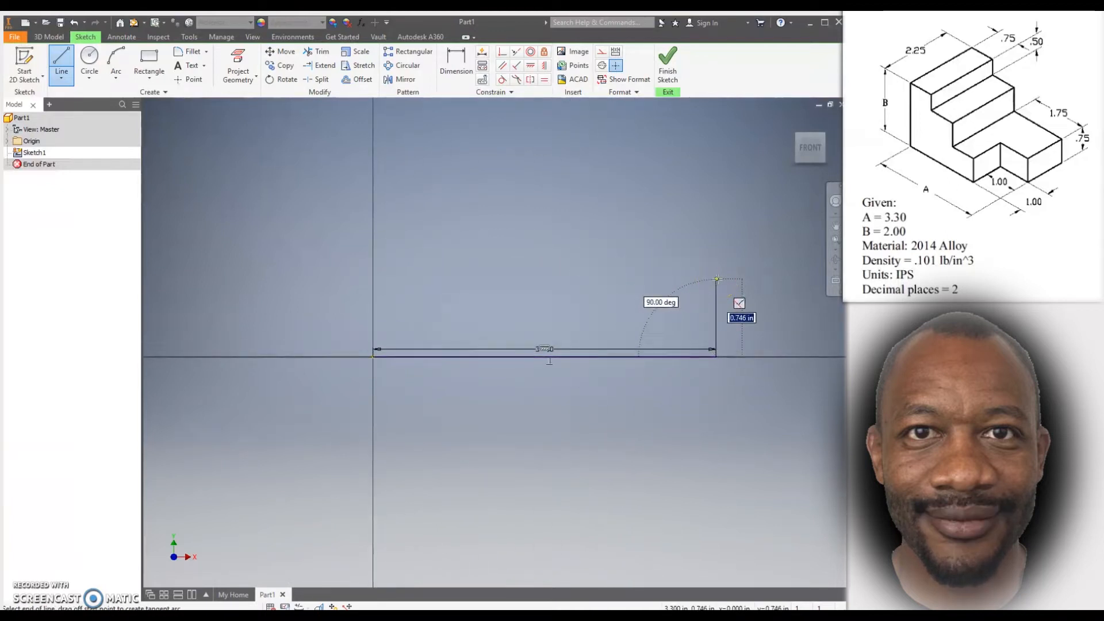
type("75")
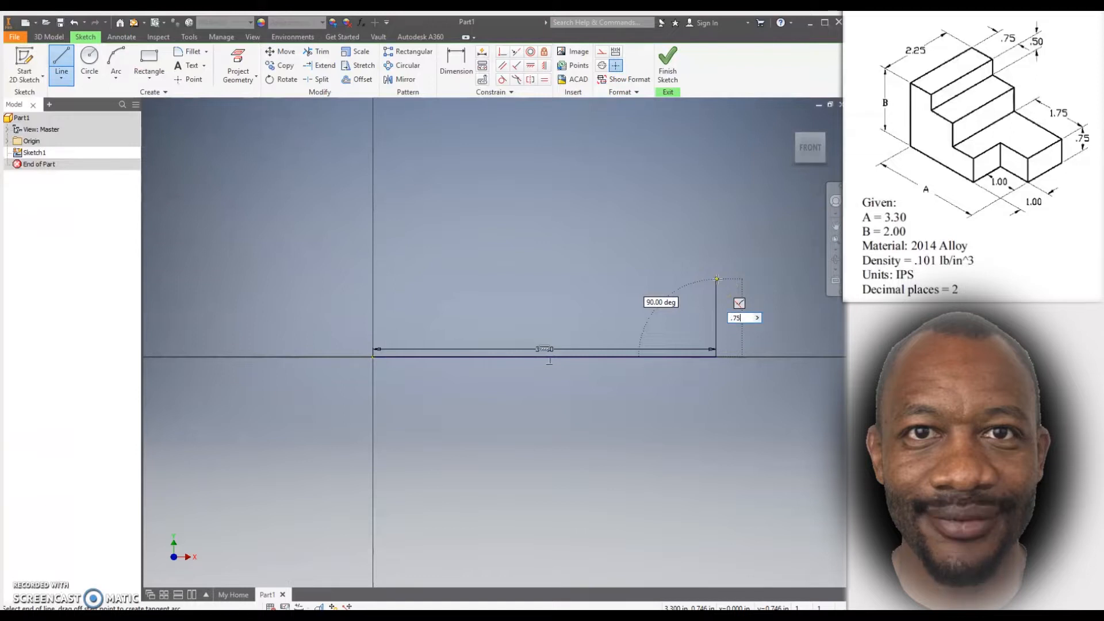
key("Return")
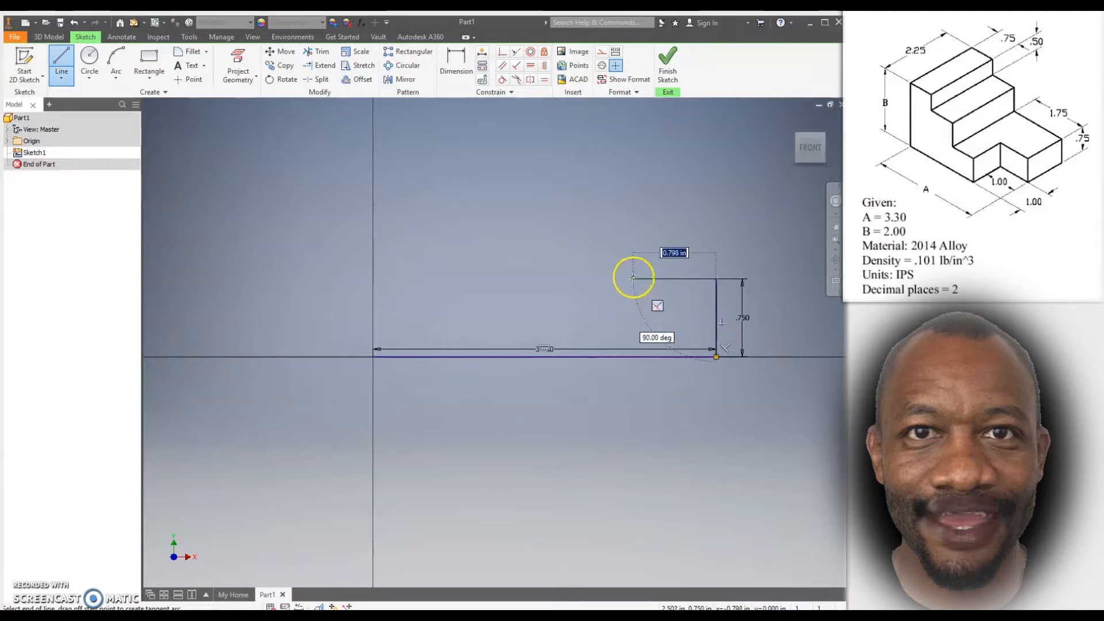
type("1.")
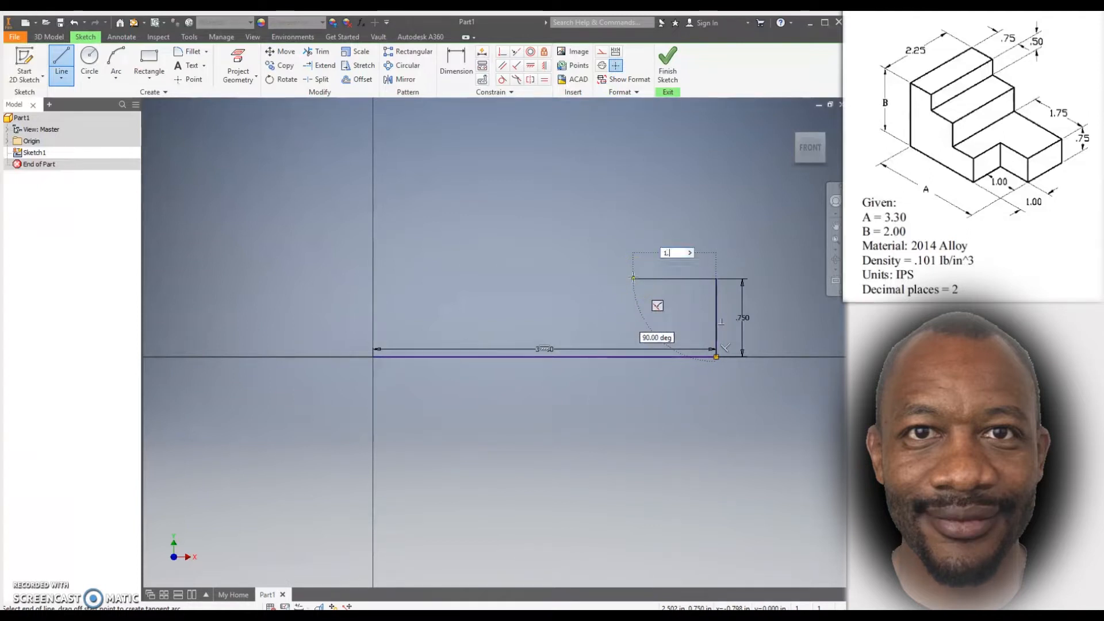
type("75")
key("Return")
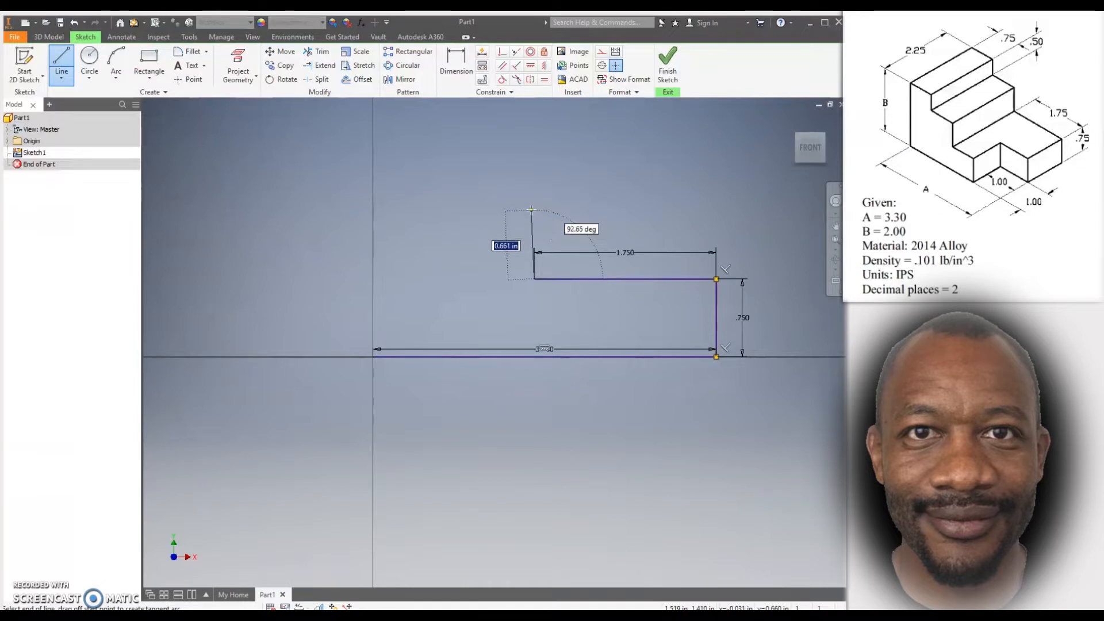
Add a vertical riser about 0.59 in high, a tread about 0.54 in long to the left, and a 0.5 in upper riser.
left_click(541, 213)
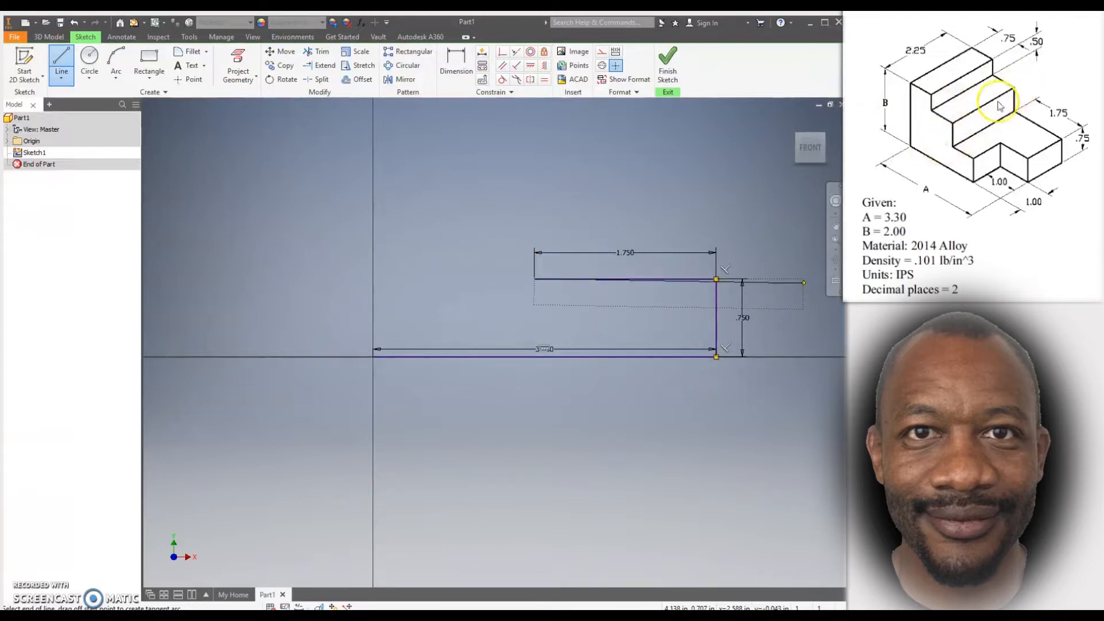
left_click(534, 217)
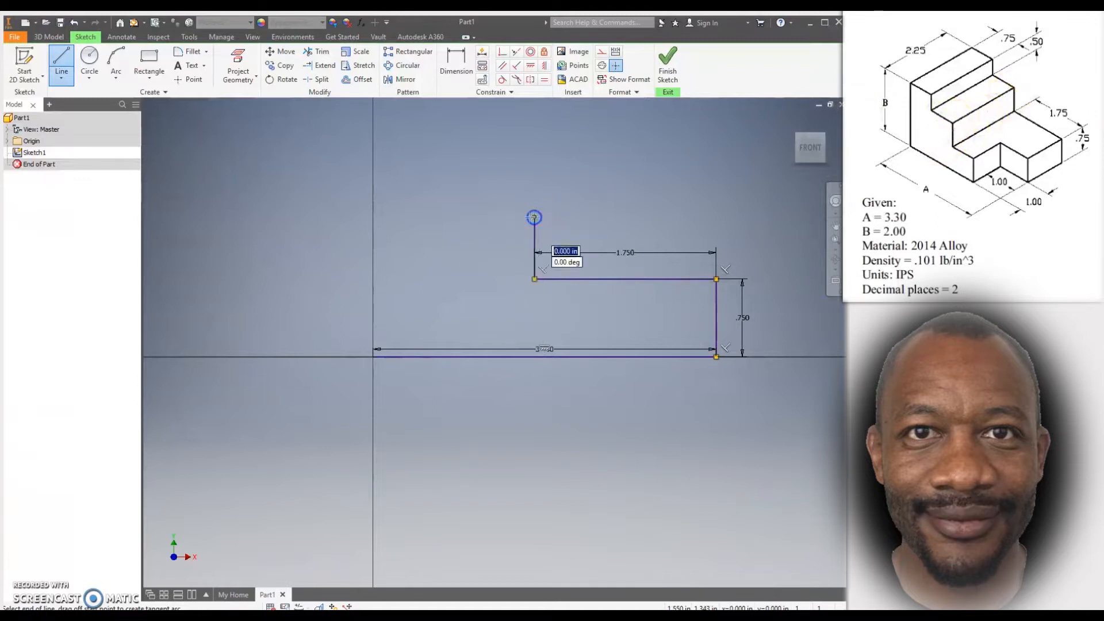
left_click(478, 218)
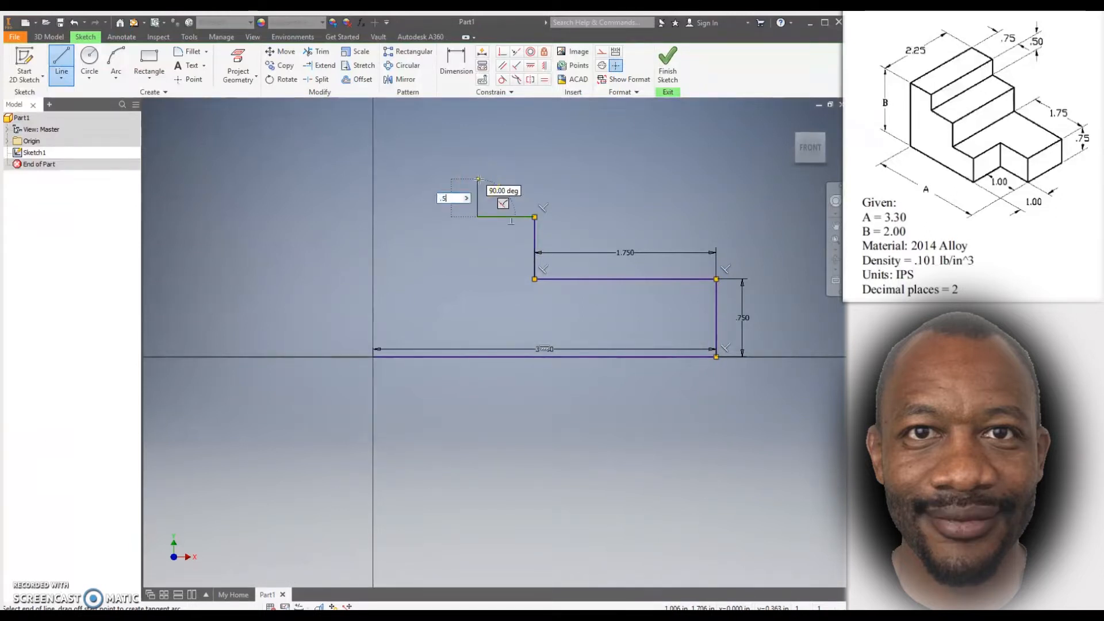
key("Return")
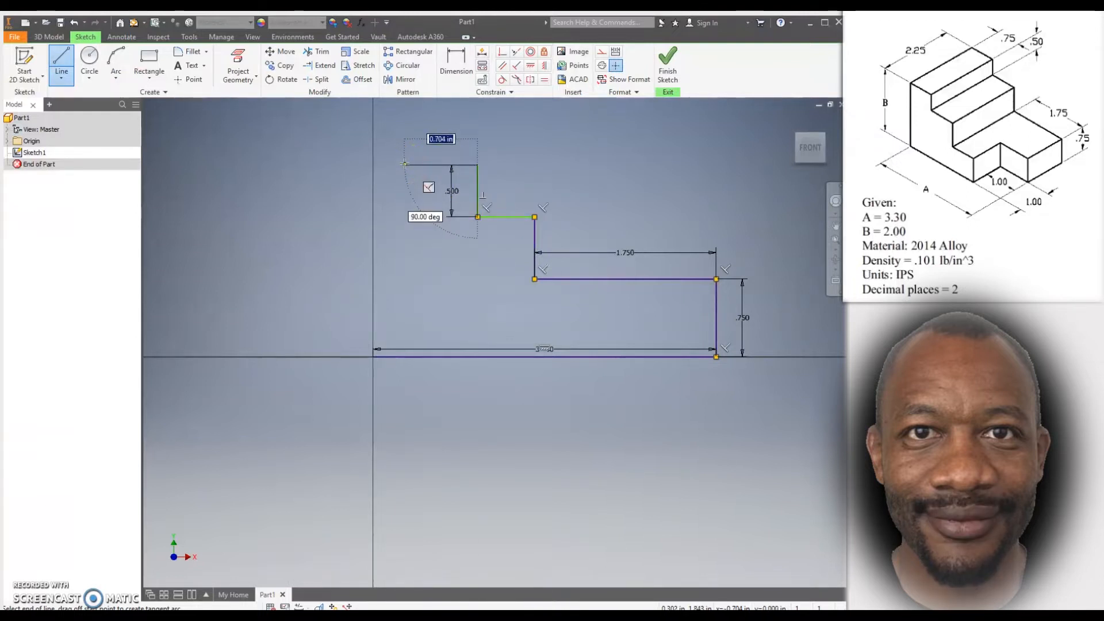
type(".")
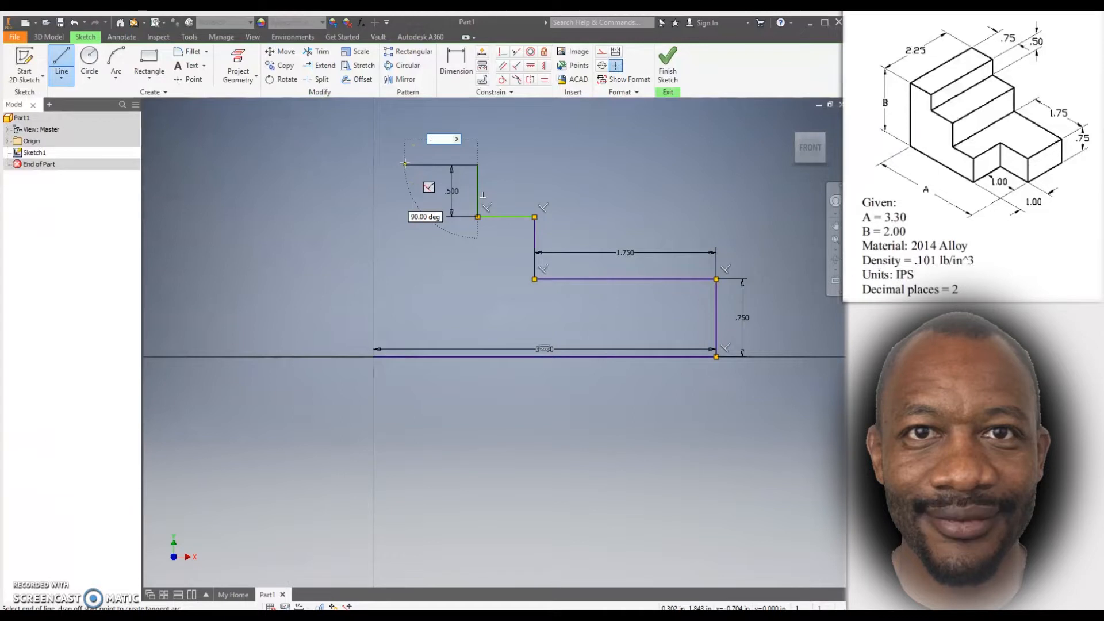
left_click(398, 167)
right_click(399, 168)
left_click(396, 162)
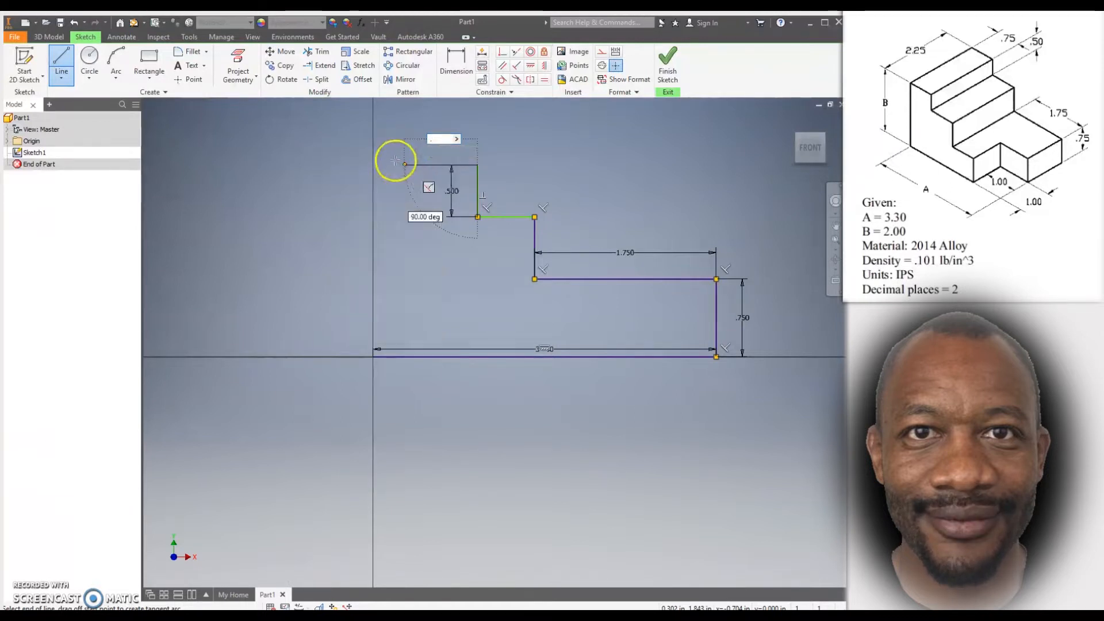
key("Escape")
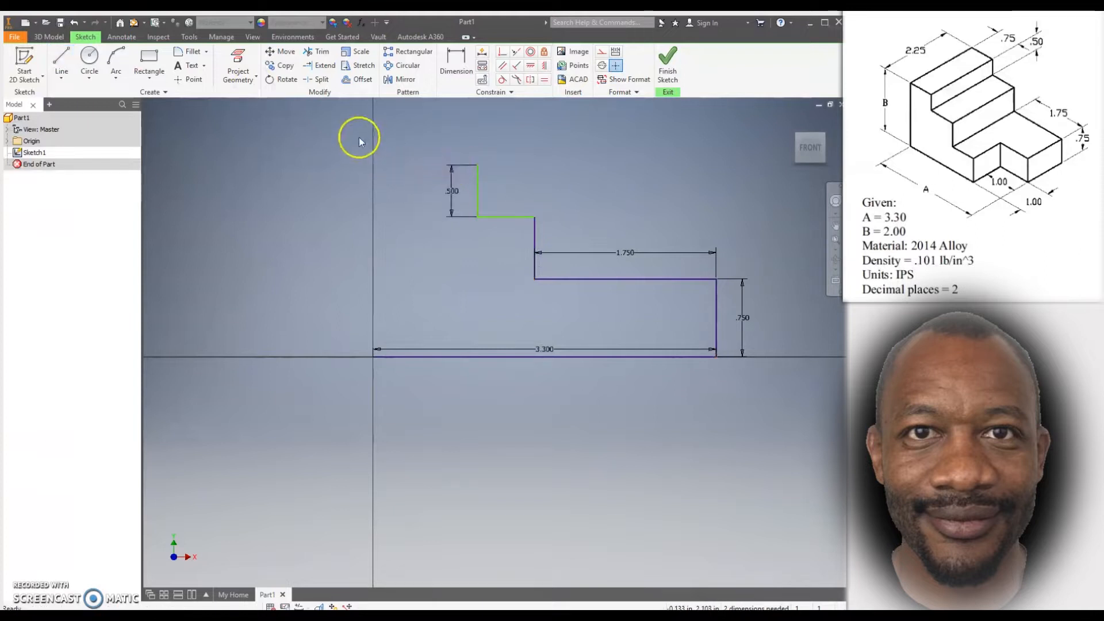
Close the stair profile with a horizontal top line, about 1.01 in long, to the vertical axis and a vertical line down to the origin.
left_click(62, 58)
left_click(478, 165)
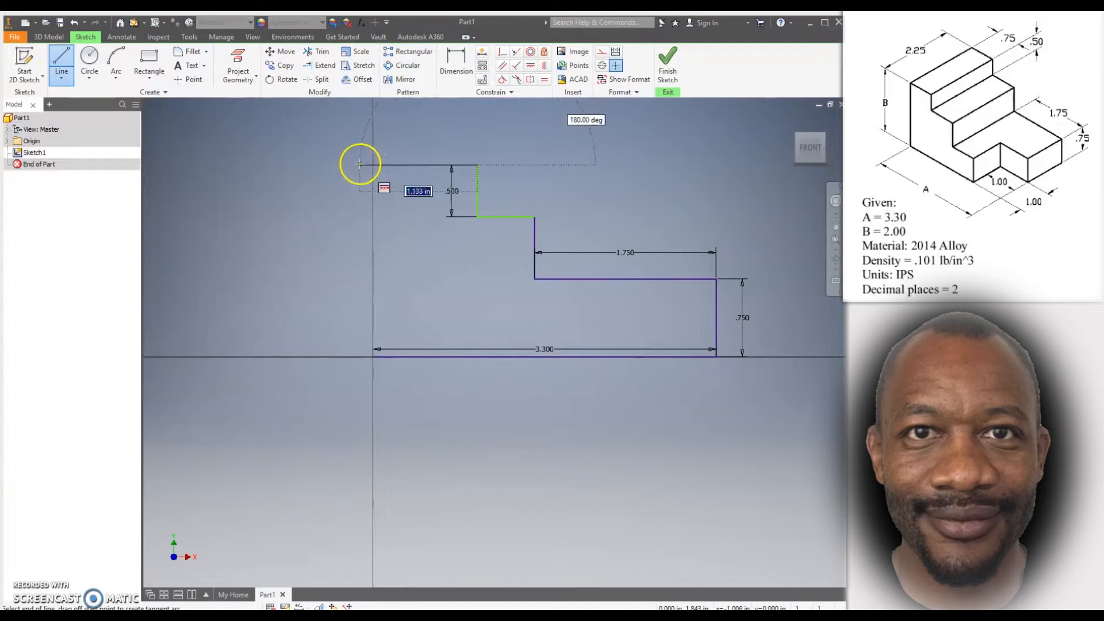
left_click(373, 165)
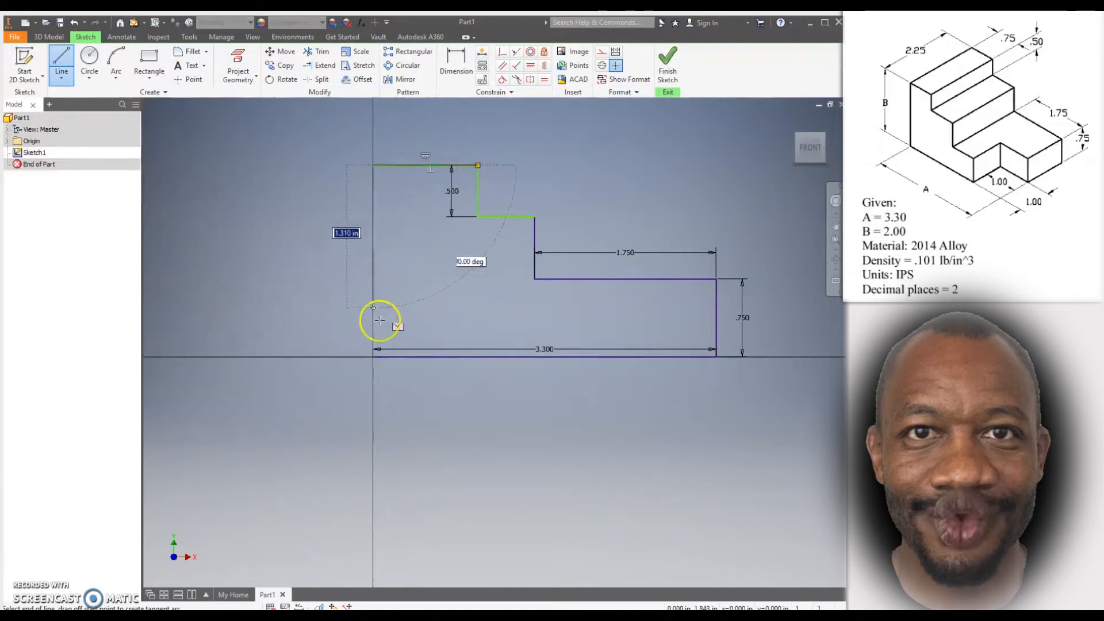
left_click(373, 357)
right_click(420, 260)
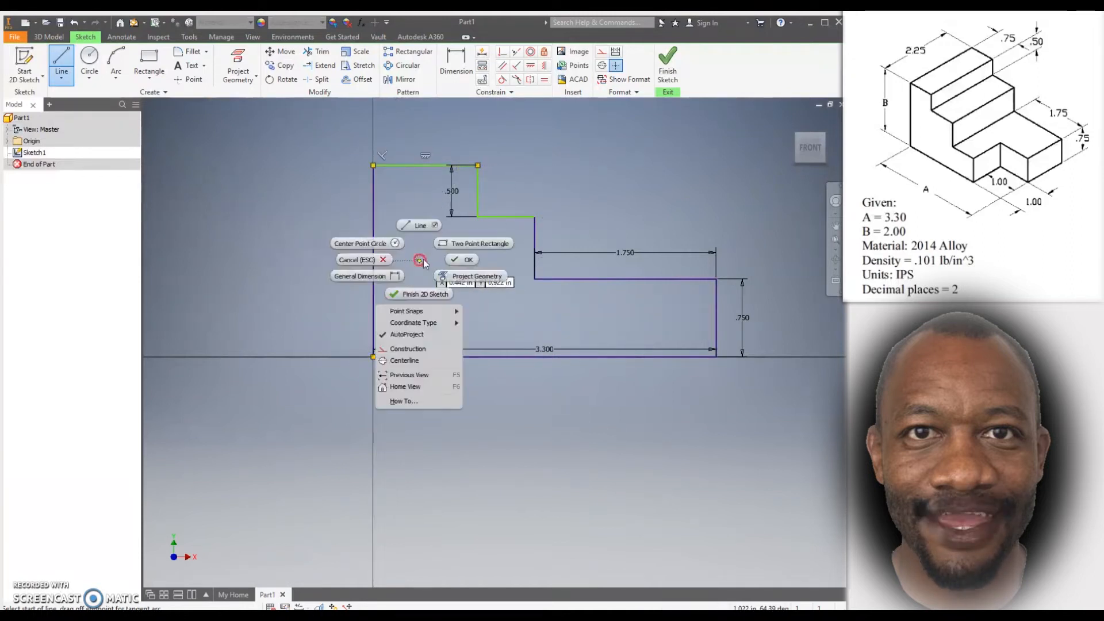
left_click(473, 261)
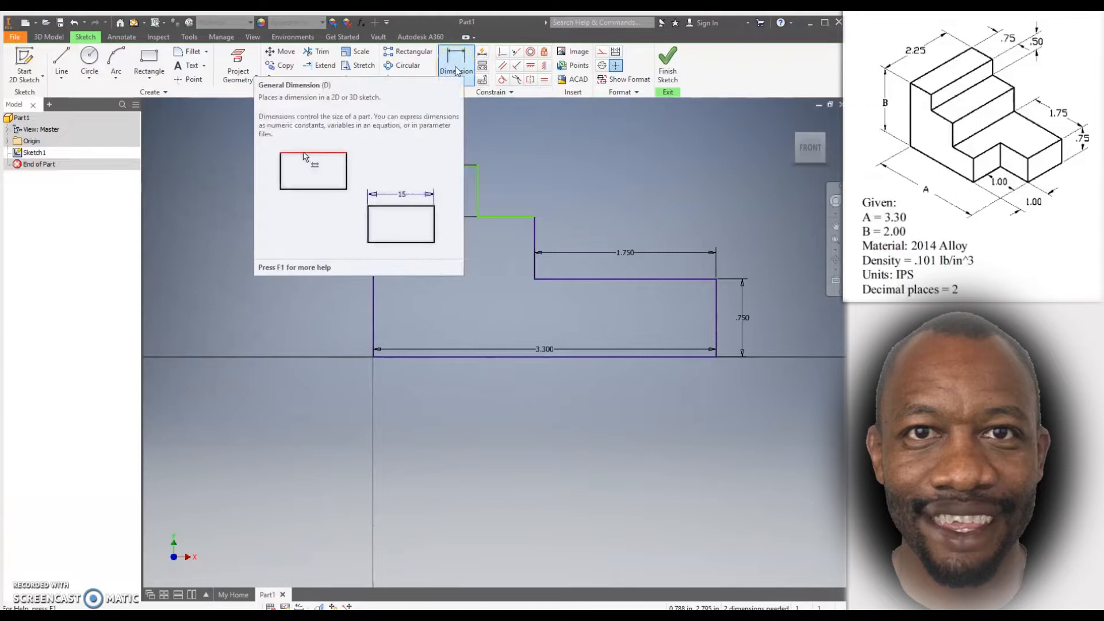
Dimension the profile's top horizontal edge at 0.75 in.
left_click(456, 70)
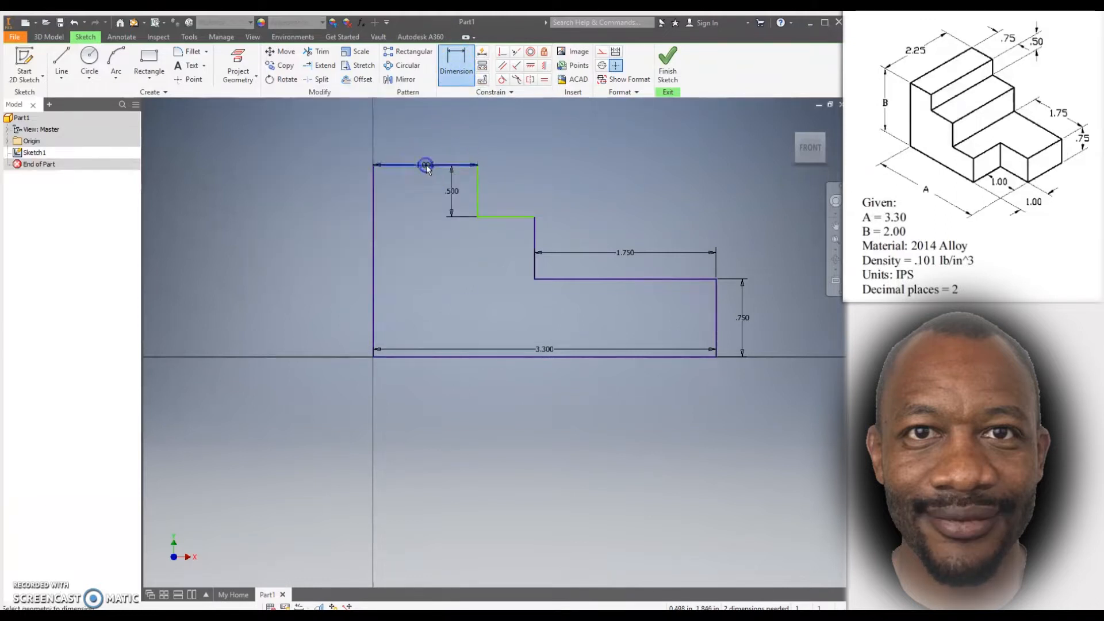
left_click(430, 140)
type(".75")
key("Return")
left_click(459, 162)
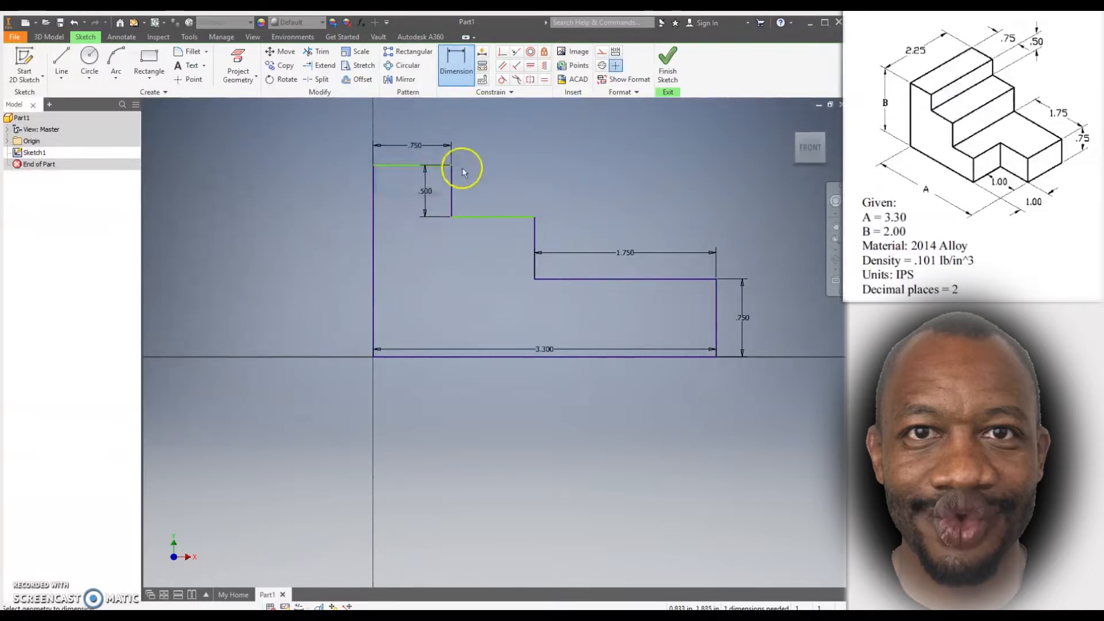
Dimension the profile's left vertical edge at 2.00 in for the overall height.
left_click(374, 249)
left_click(312, 258)
type("2.")
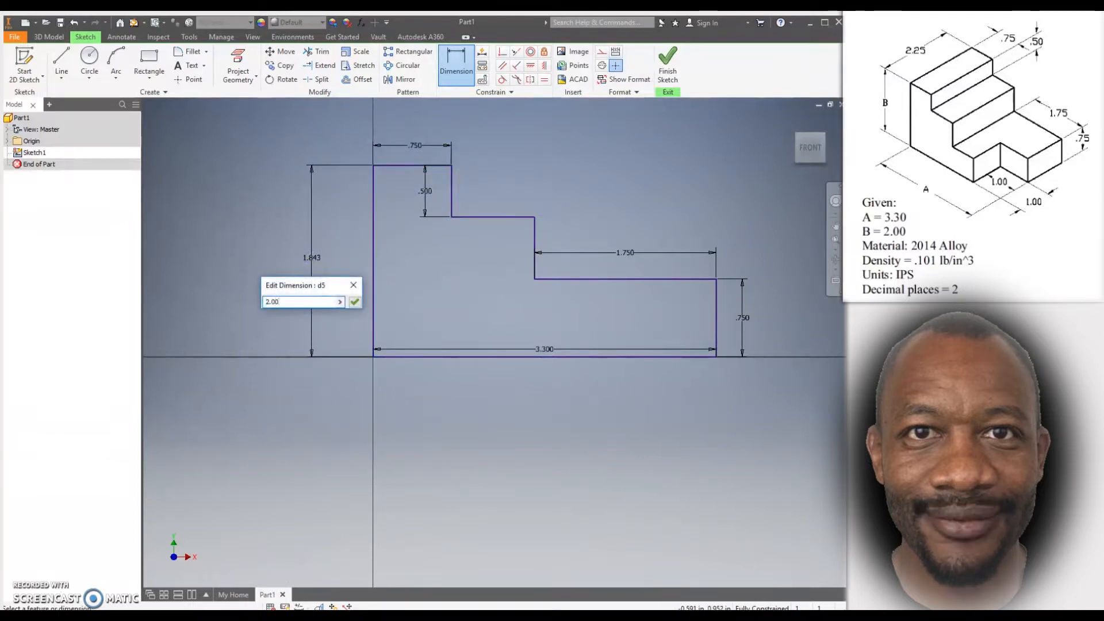
key("Return")
scroll(376, 244, "down", 5)
scroll(430, 250, "up", 7)
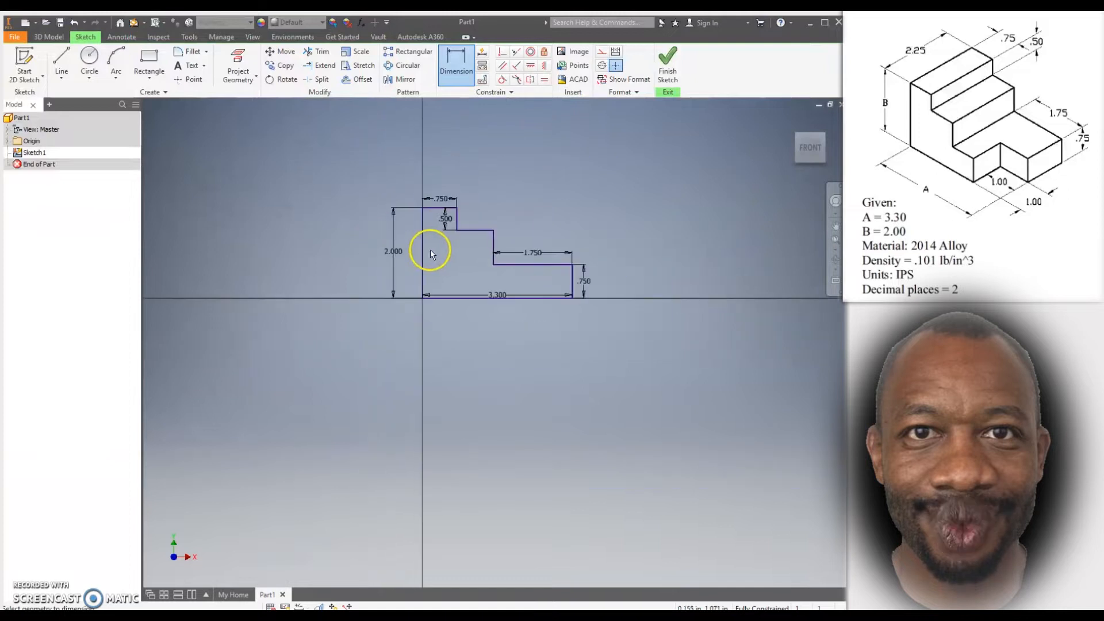
left_click(497, 304)
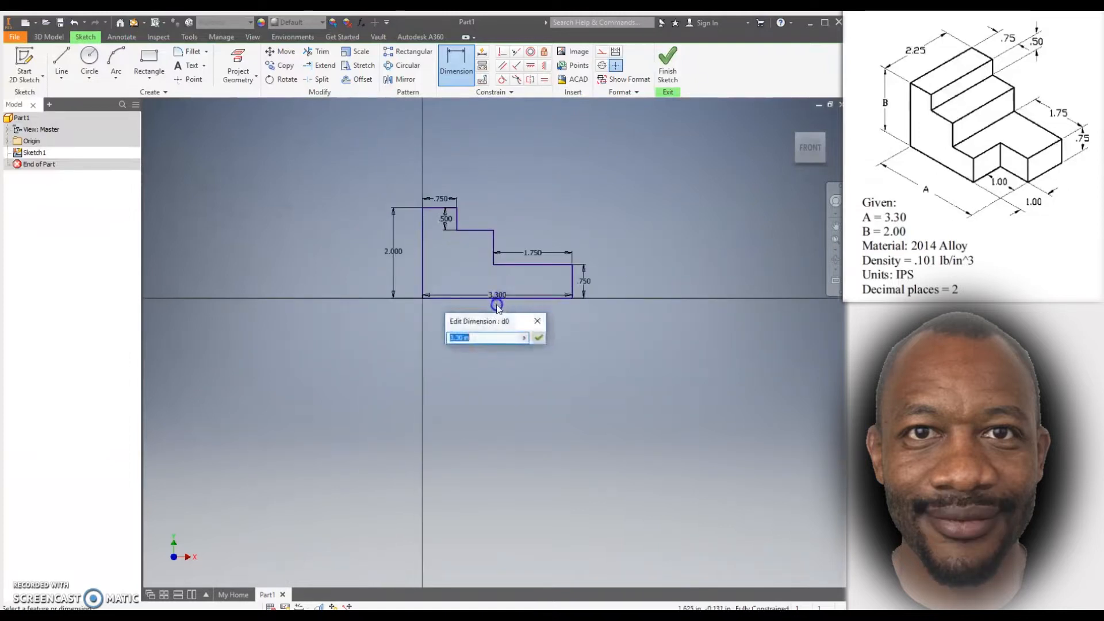
left_click(540, 335)
Exit dimensioning, then move the 3.30 in dimension below the base edge and the 0.50 in dimension outside the upper riser.
left_click(456, 66)
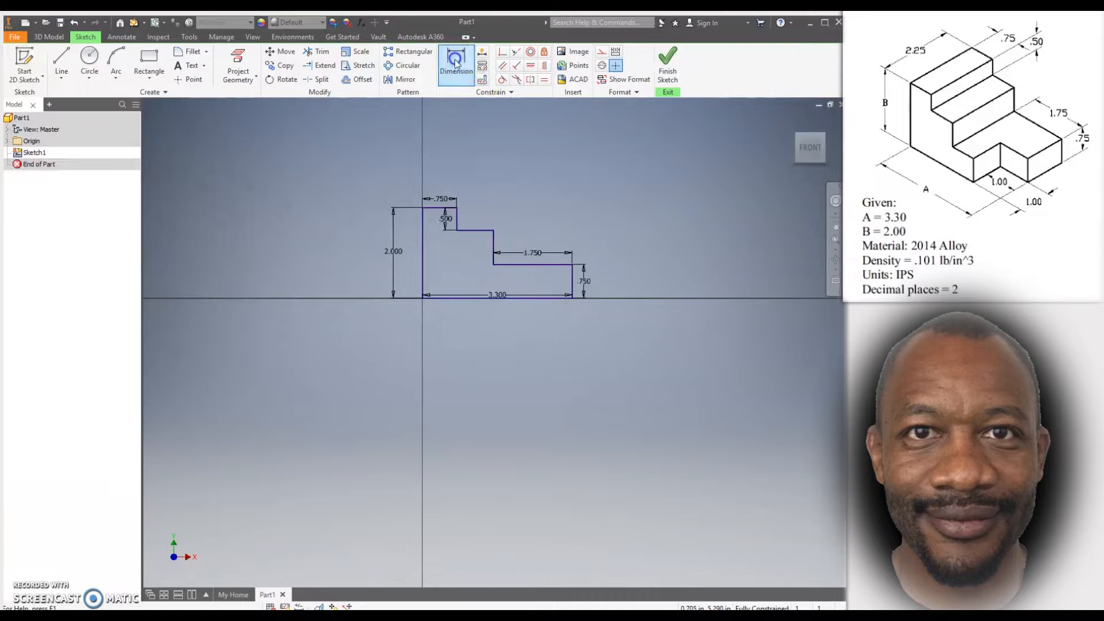
right_click(481, 153)
left_click(512, 153)
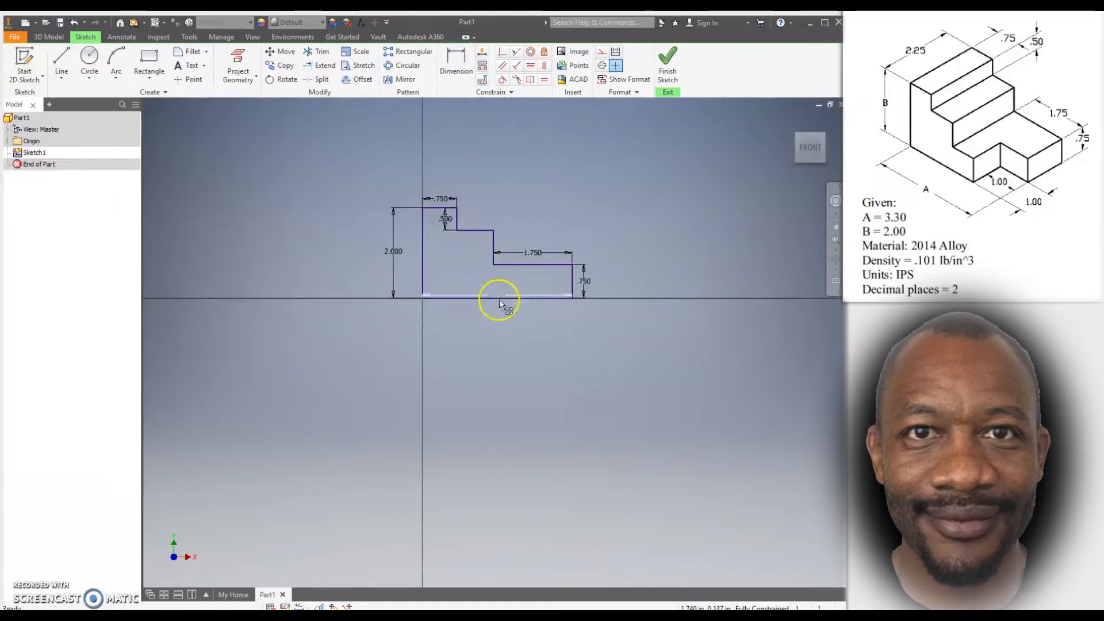
left_click_drag(500, 295, 501, 312)
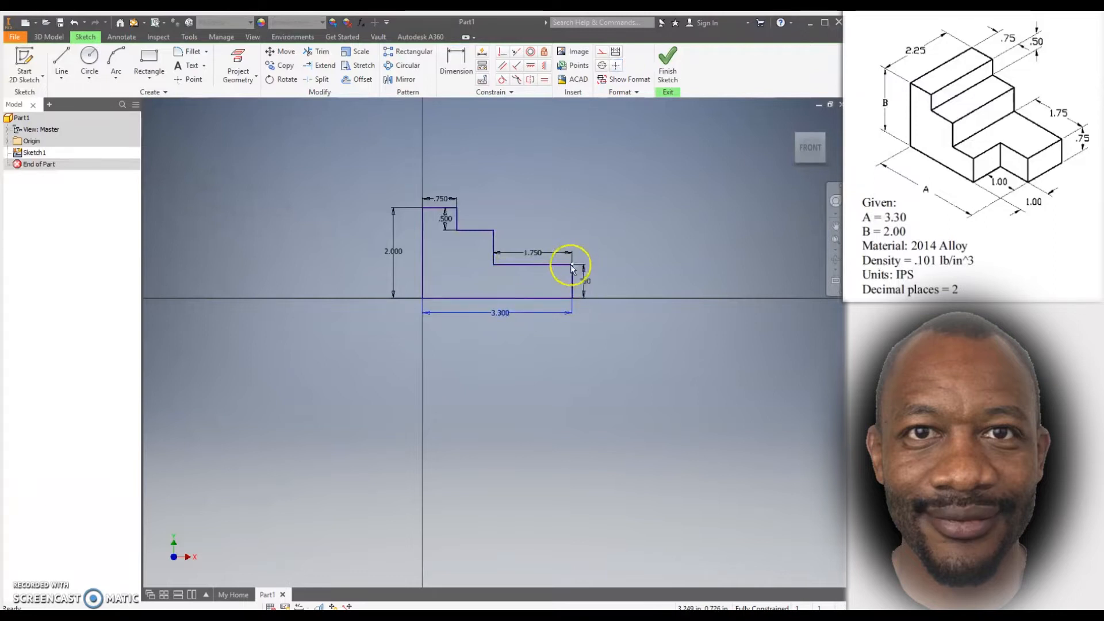
left_click_drag(443, 223, 471, 225)
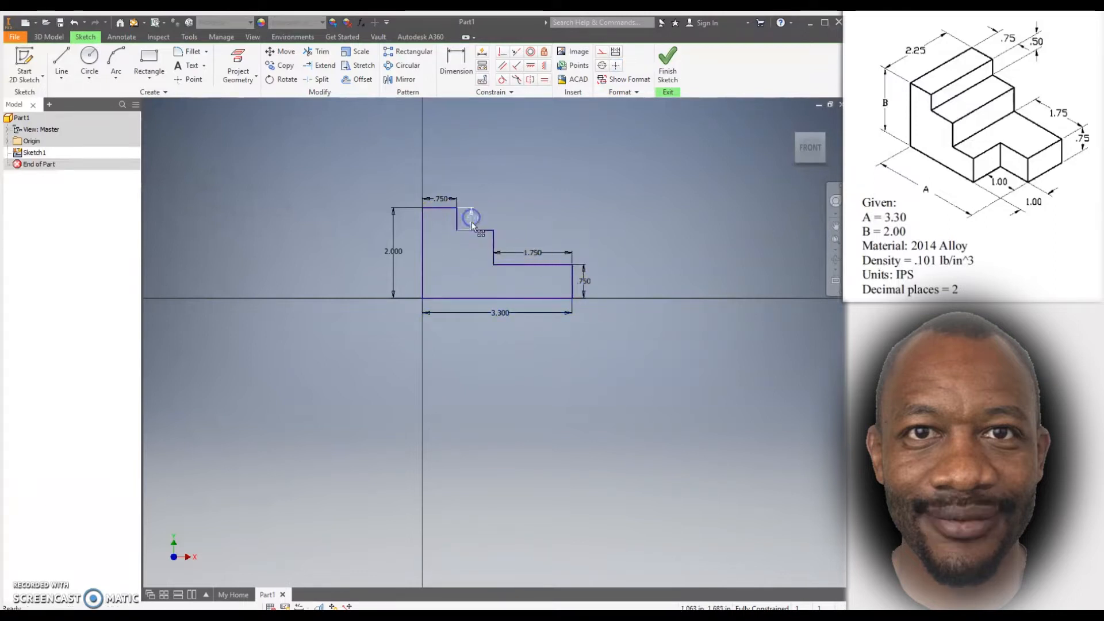
left_click(536, 206)
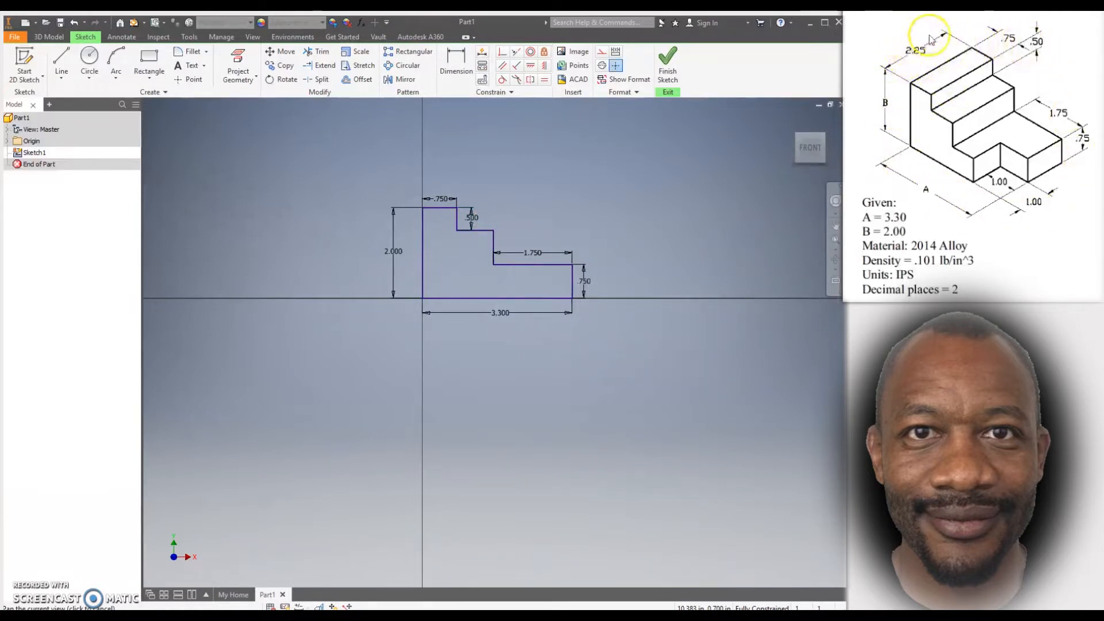
Finish the sketch and extrude the stair profile 2.25 in into a solid.
left_click(673, 74)
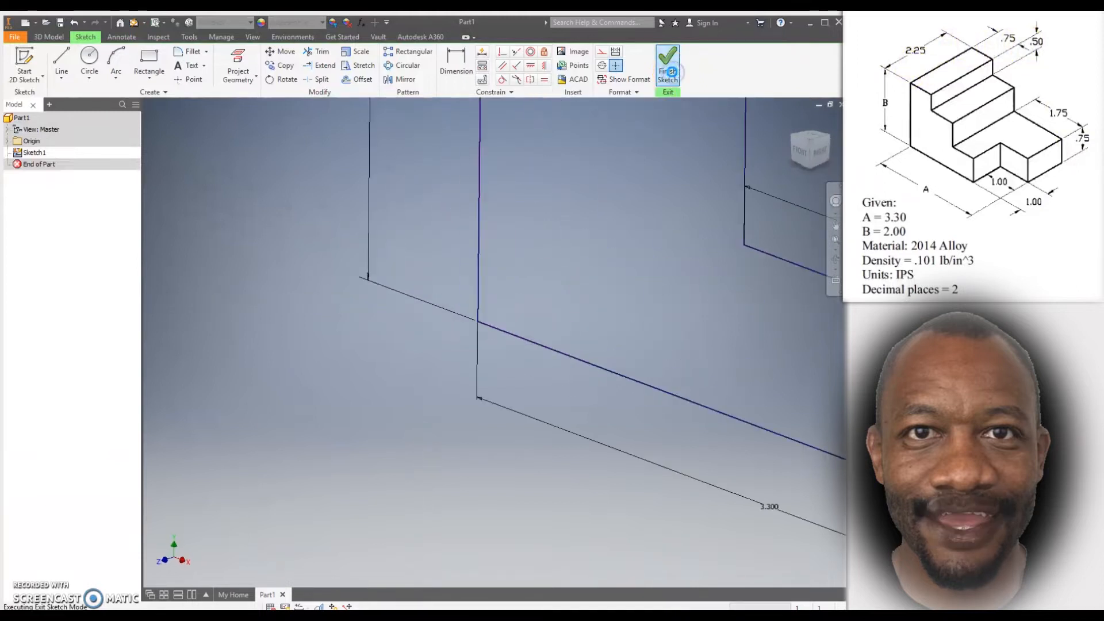
scroll(627, 170, "down", 3)
scroll(631, 171, "up", 10)
middle_click_drag(657, 157, 585, 250)
scroll(609, 243, "up", 3)
scroll(616, 244, "down", 8)
mouse_move(529, 292)
middle_mouse_down()
mouse_move(544, 279)
mouse_move(532, 283)
mouse_move(550, 278)
mouse_move(548, 288)
middle_mouse_up()
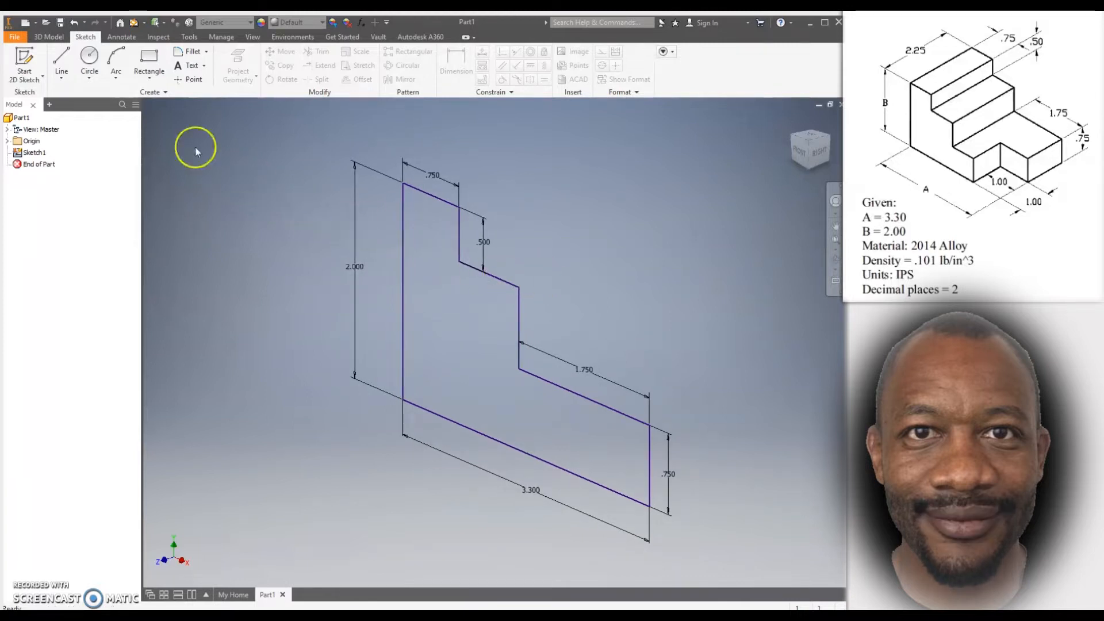
left_click(46, 38)
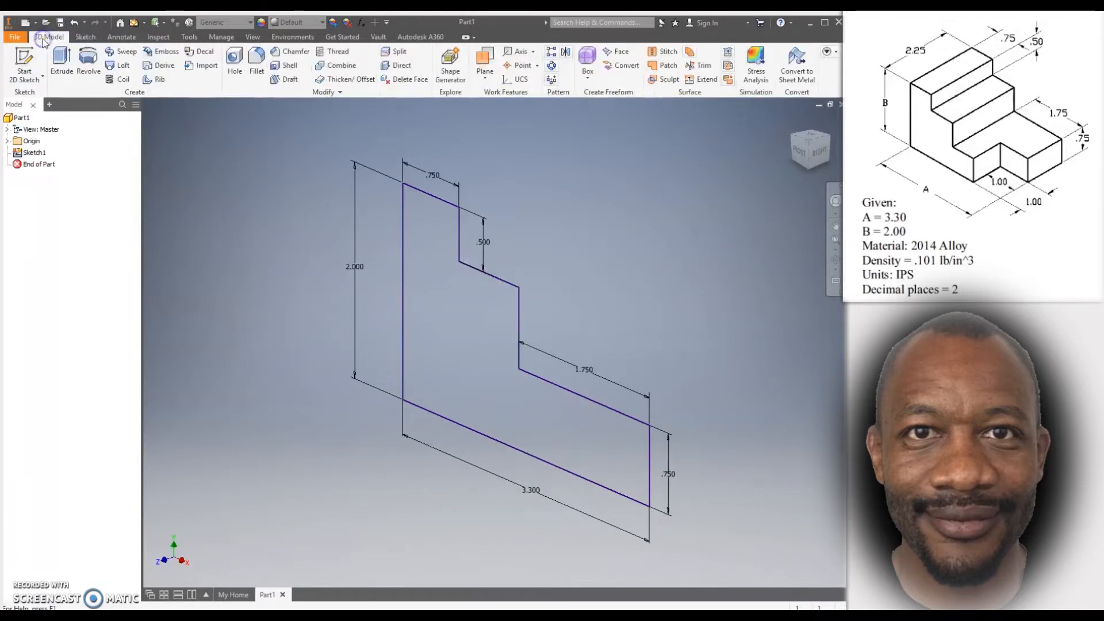
left_click(61, 61)
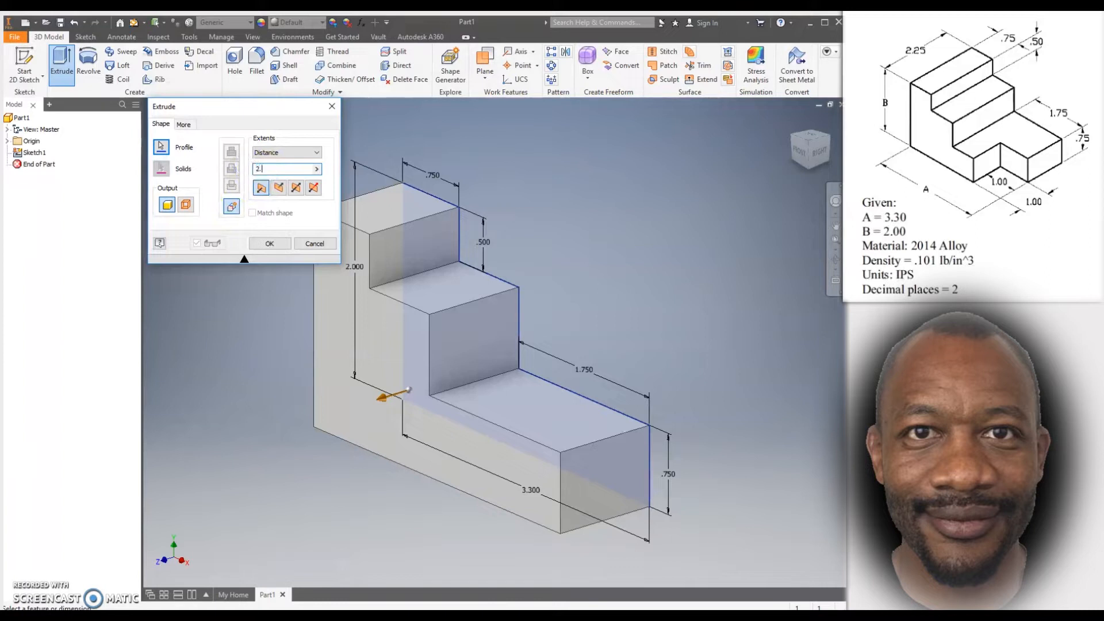
key("Return")
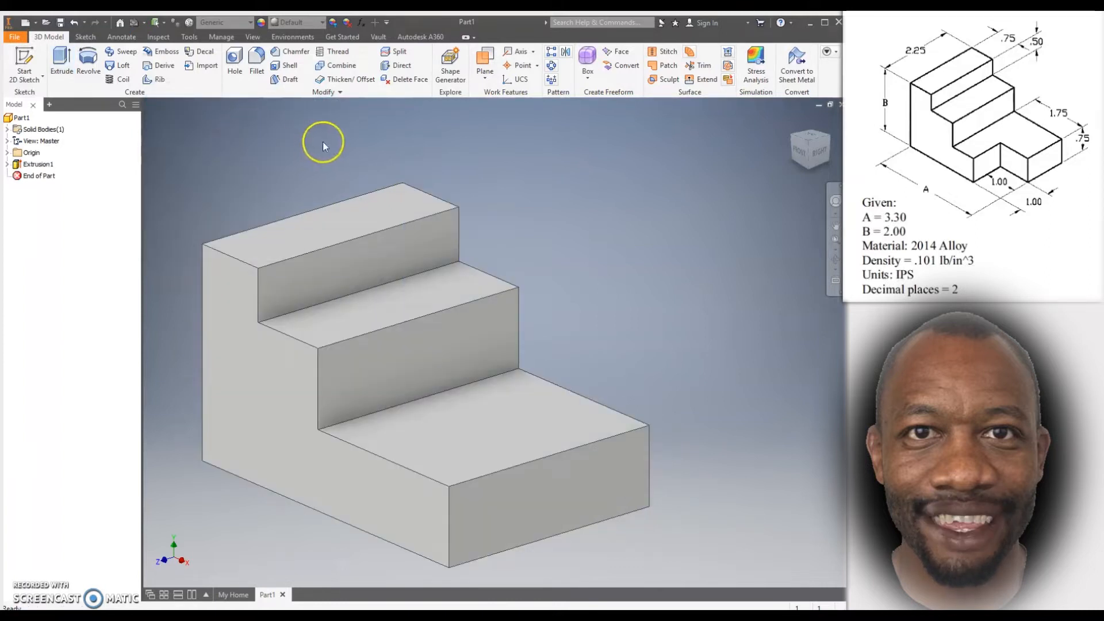
Start a 2D sketch on the top face of the lowest step.
left_click(456, 449)
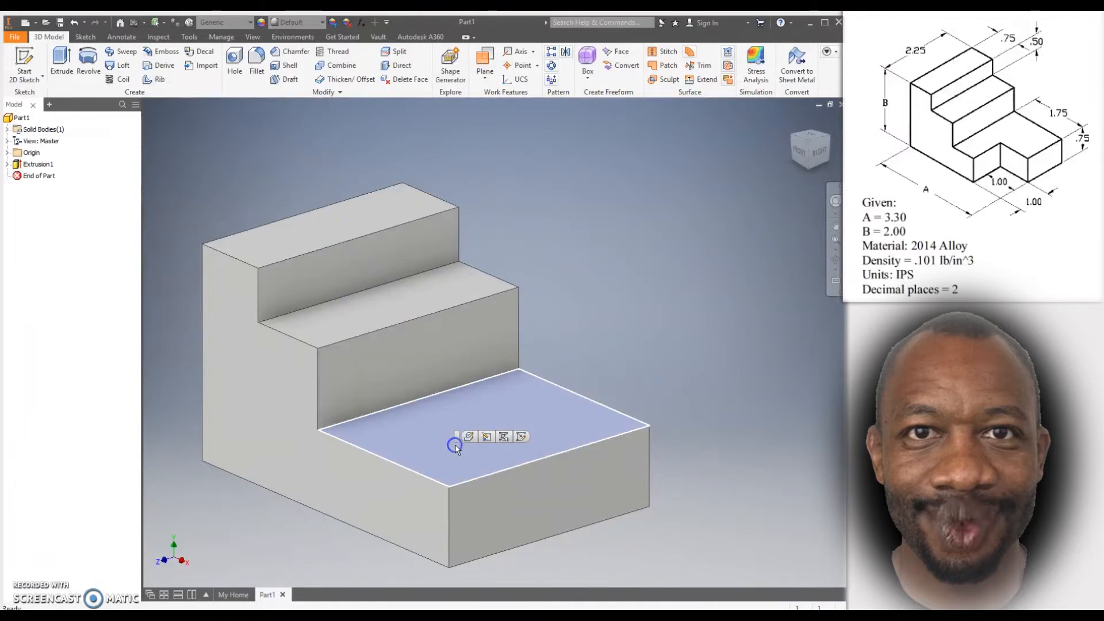
left_click(486, 437)
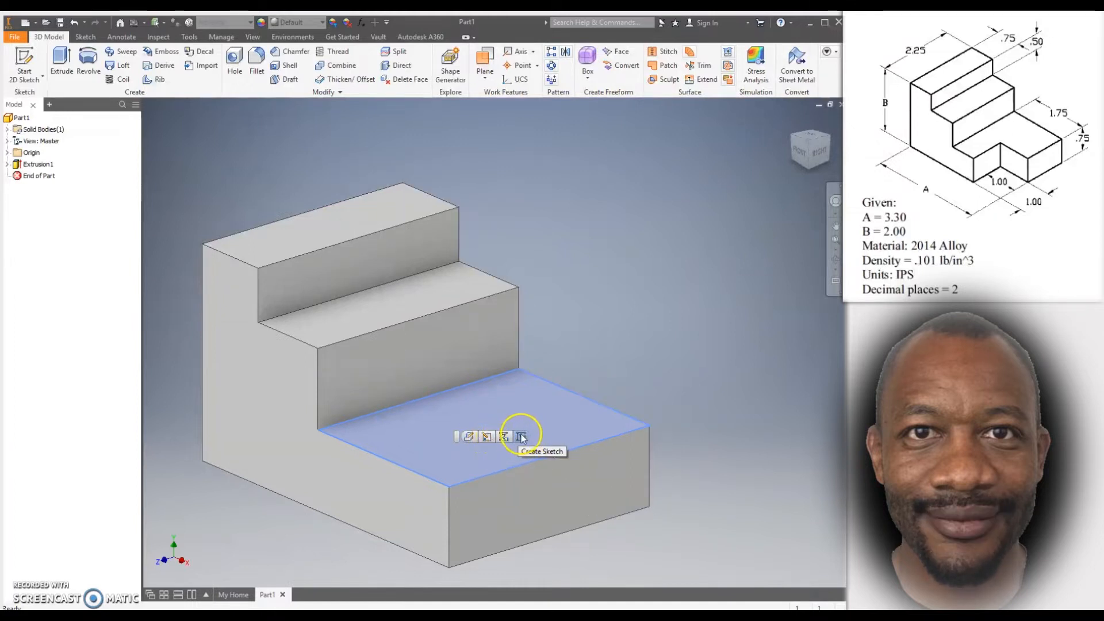
left_click(84, 37)
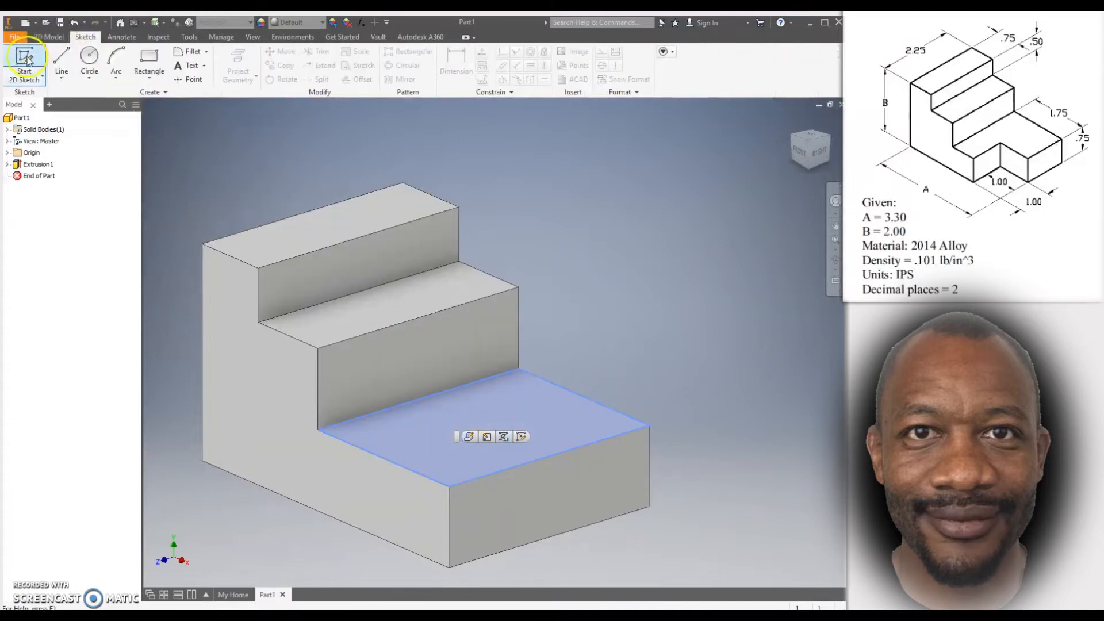
left_click(36, 79)
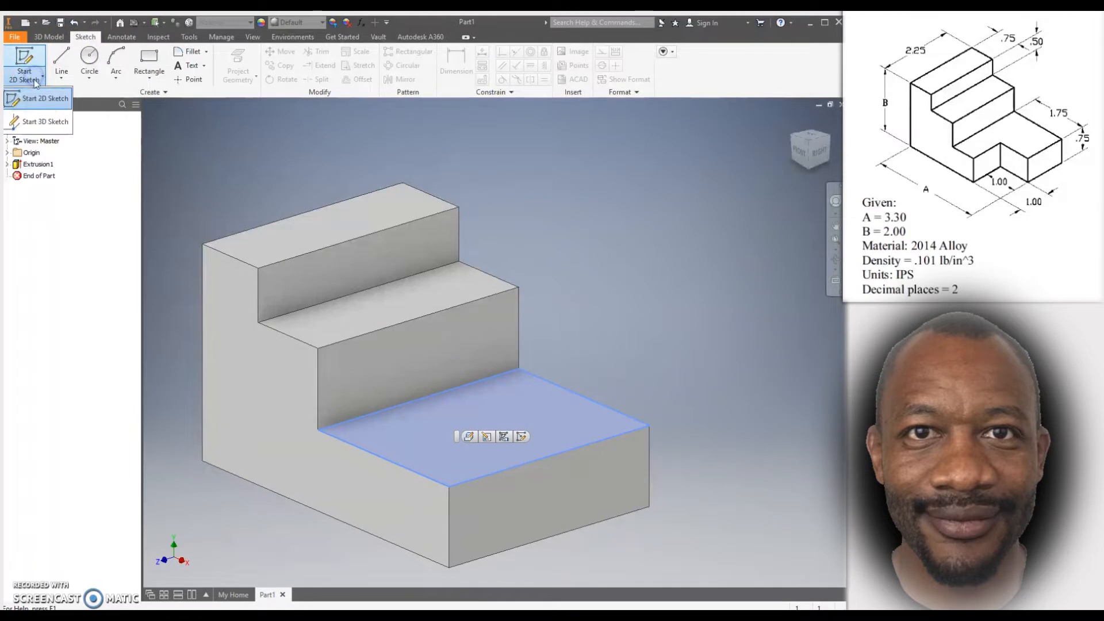
left_click(42, 98)
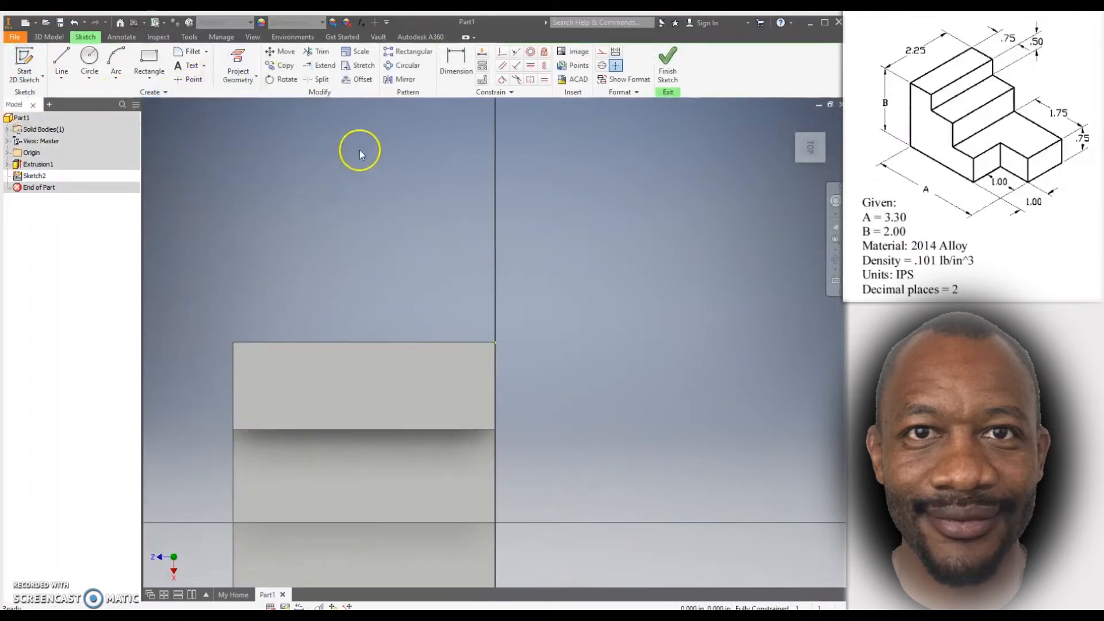
Sketch a rectangle from the lowest step's outer front corner, about 0.66 in wide across the block and 1 in deep.
scroll(359, 154, "down", 3)
scroll(416, 313, "up", 9)
middle_click_drag(398, 385, 468, 286)
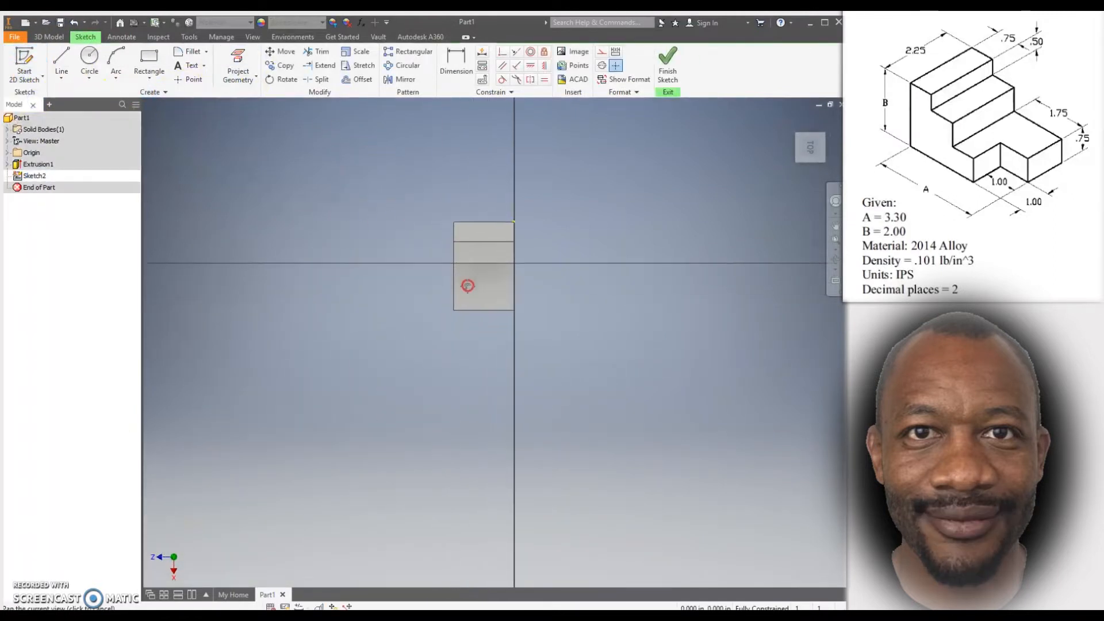
scroll(468, 287, "down", 5)
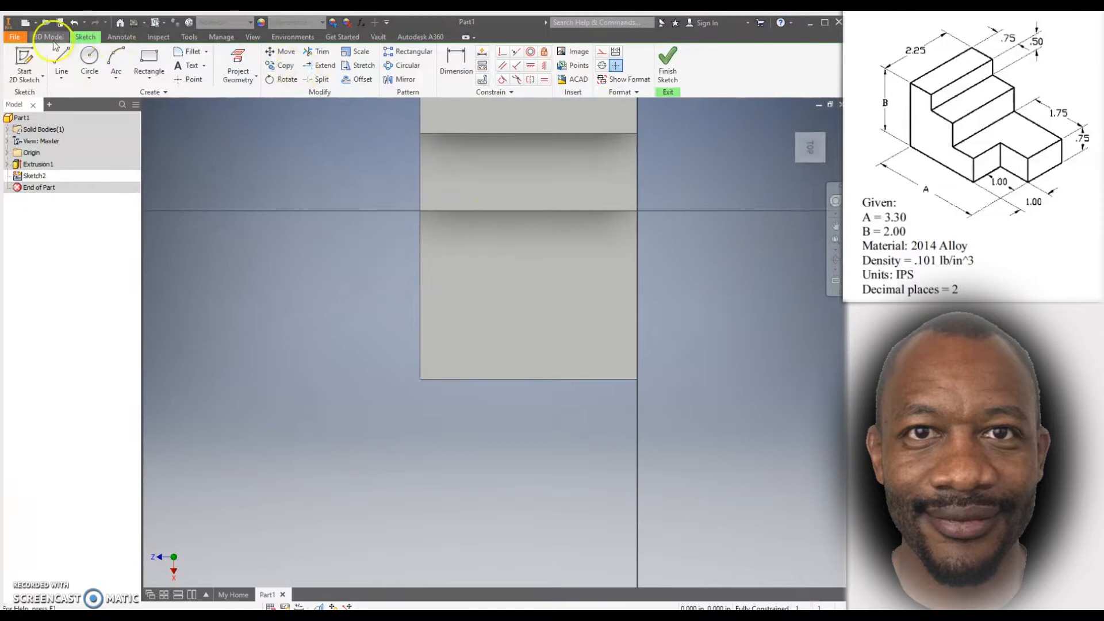
left_click(154, 58)
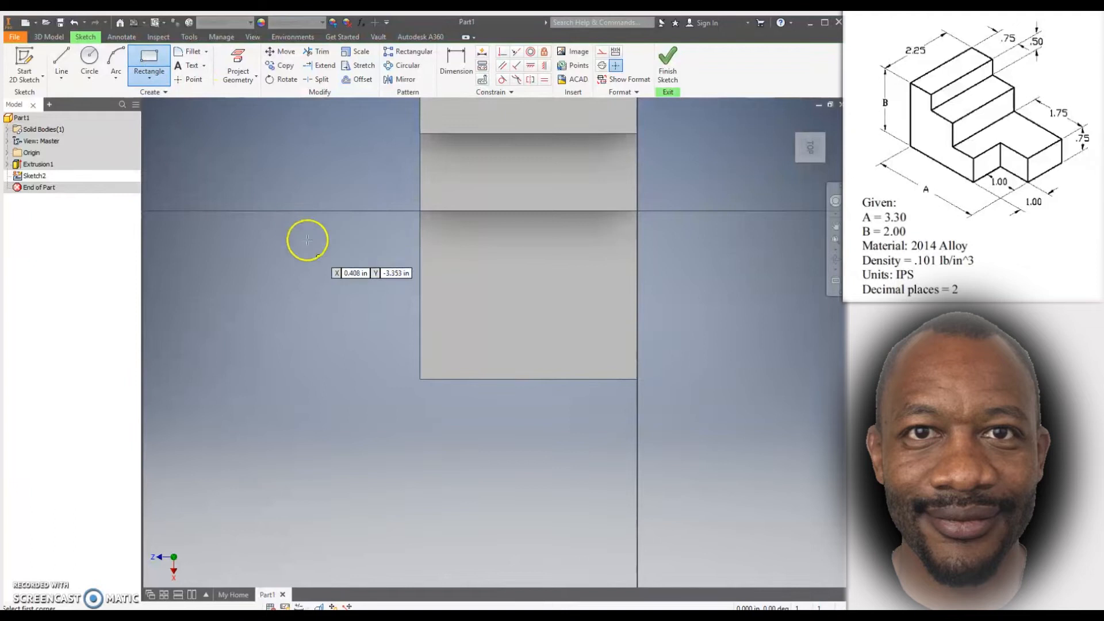
left_click(420, 379)
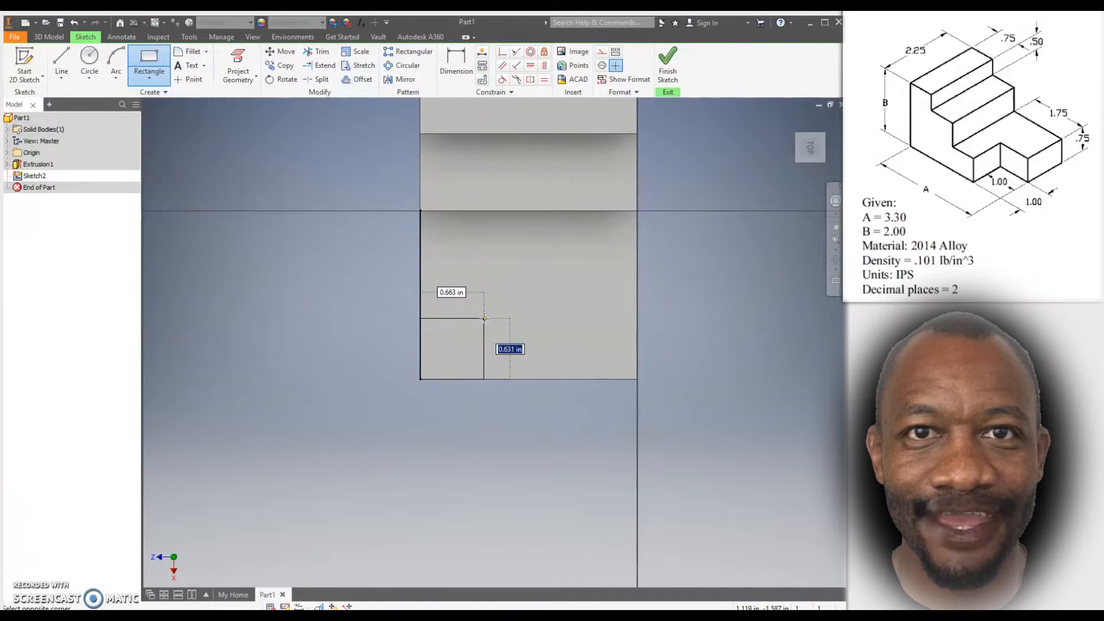
type("1")
key("Return")
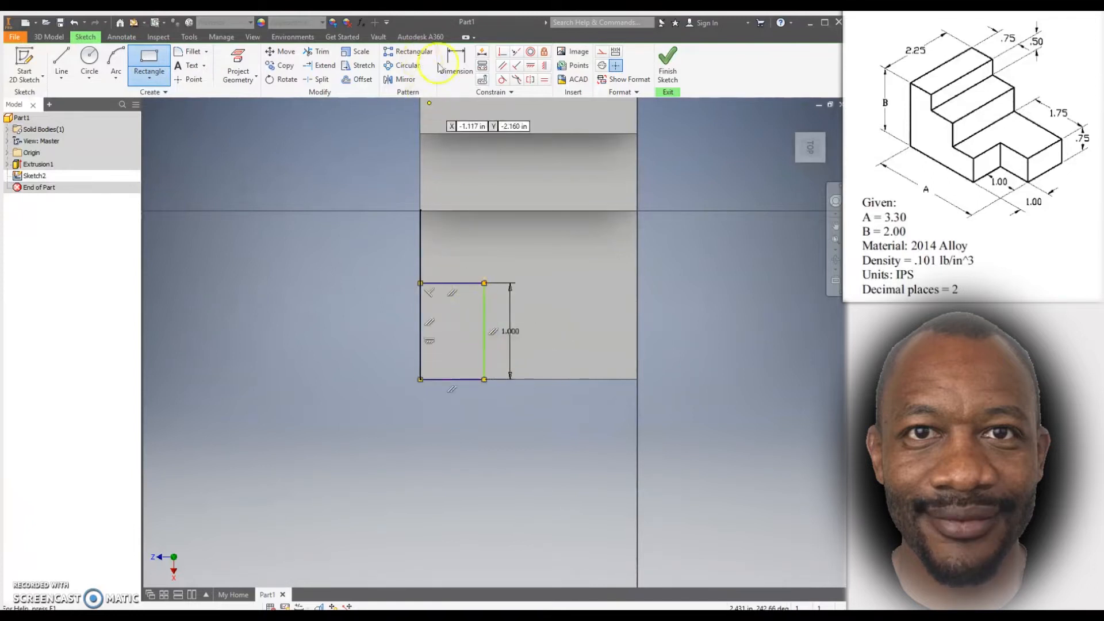
Dimension the rectangle's width across the block at 1 in and finish the sketch.
left_click(454, 62)
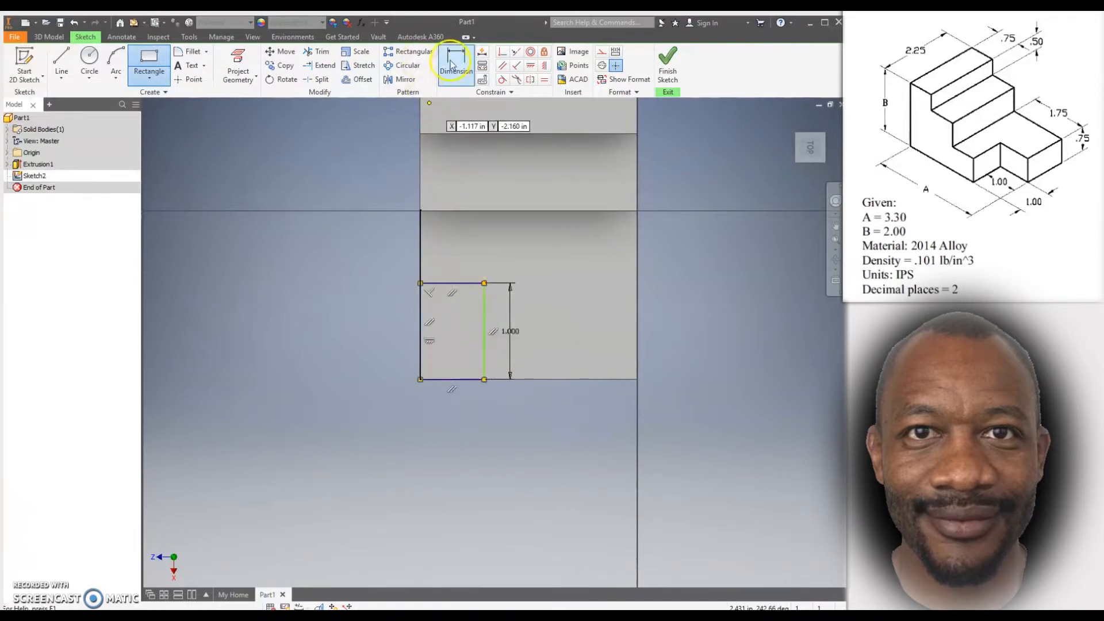
left_click(451, 283)
left_click(454, 258)
type("1")
key("Return")
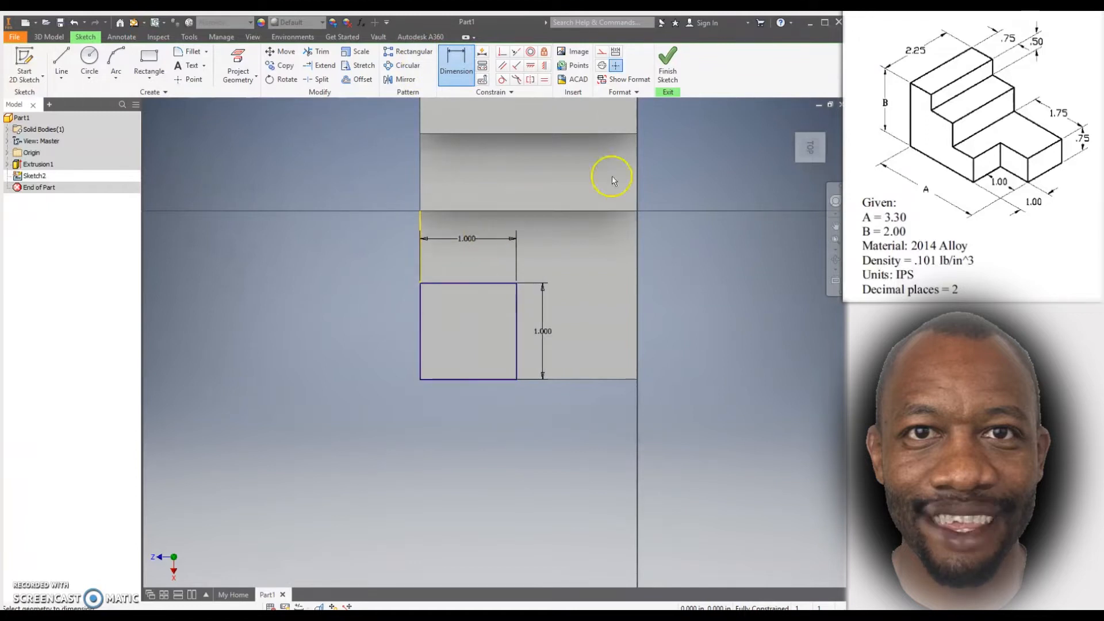
left_click(671, 72)
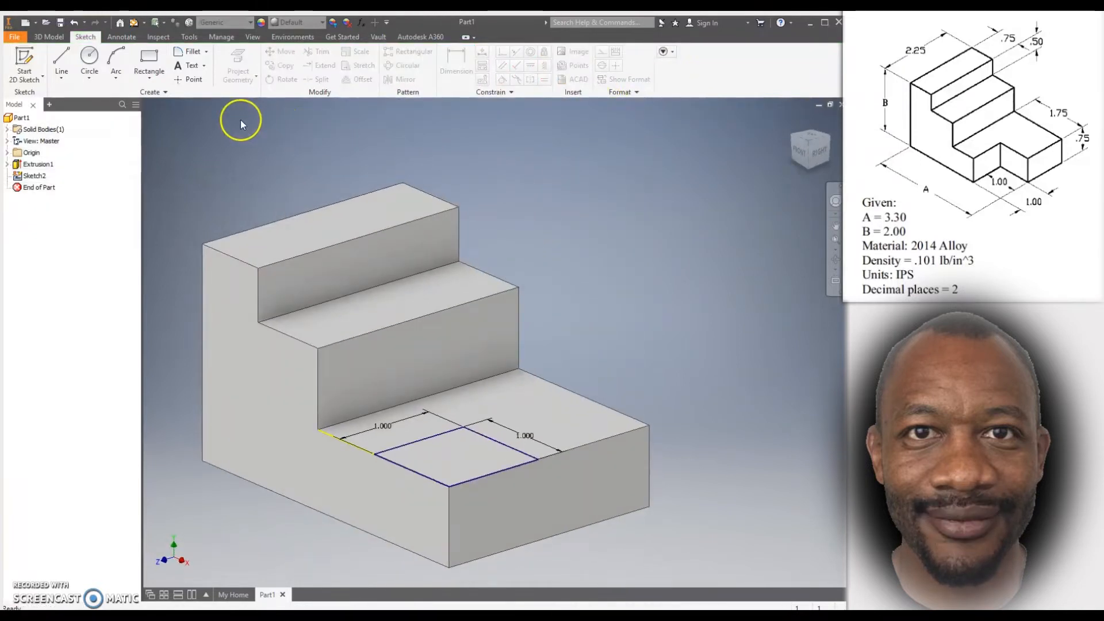
Cut the 1 in square down through the lowest step with a 2.25 in extrusion to form the corner notch.
left_click(49, 36)
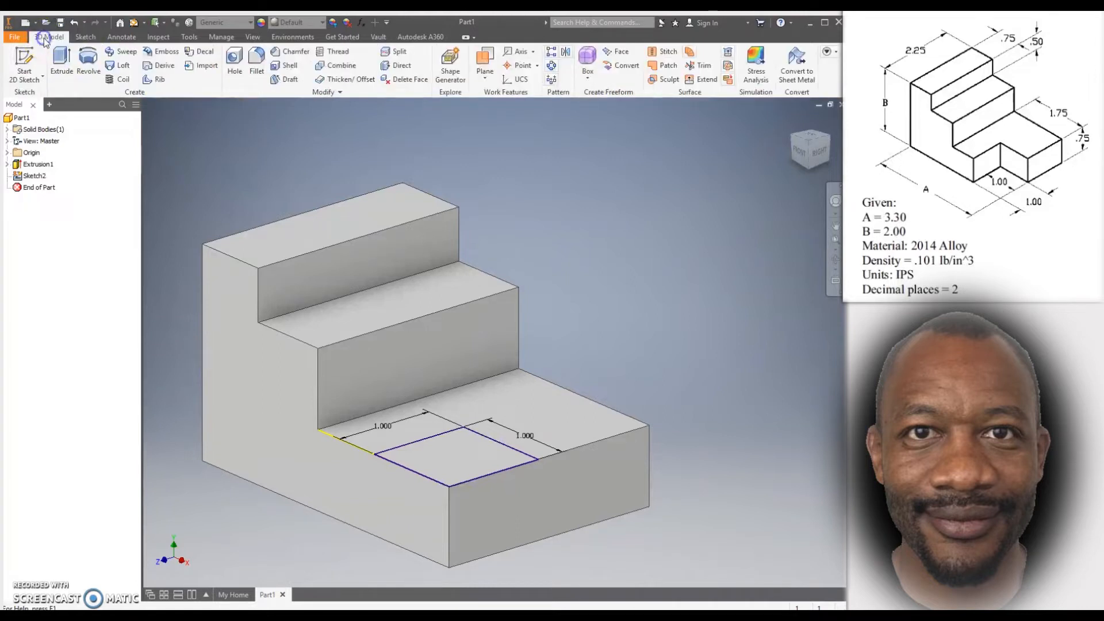
left_click(63, 62)
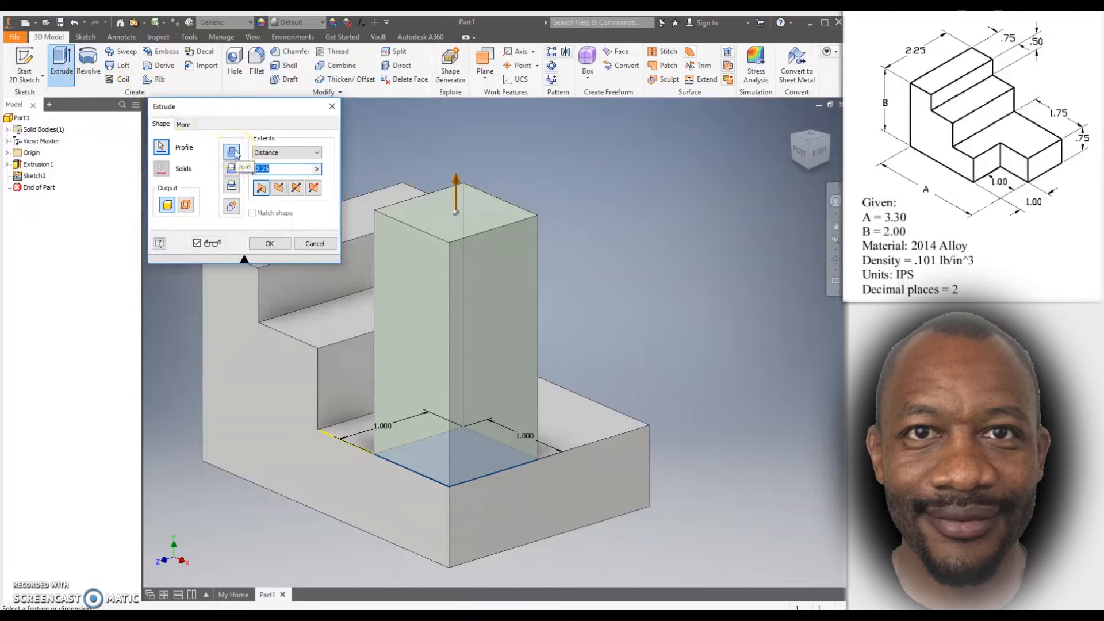
left_click(233, 170)
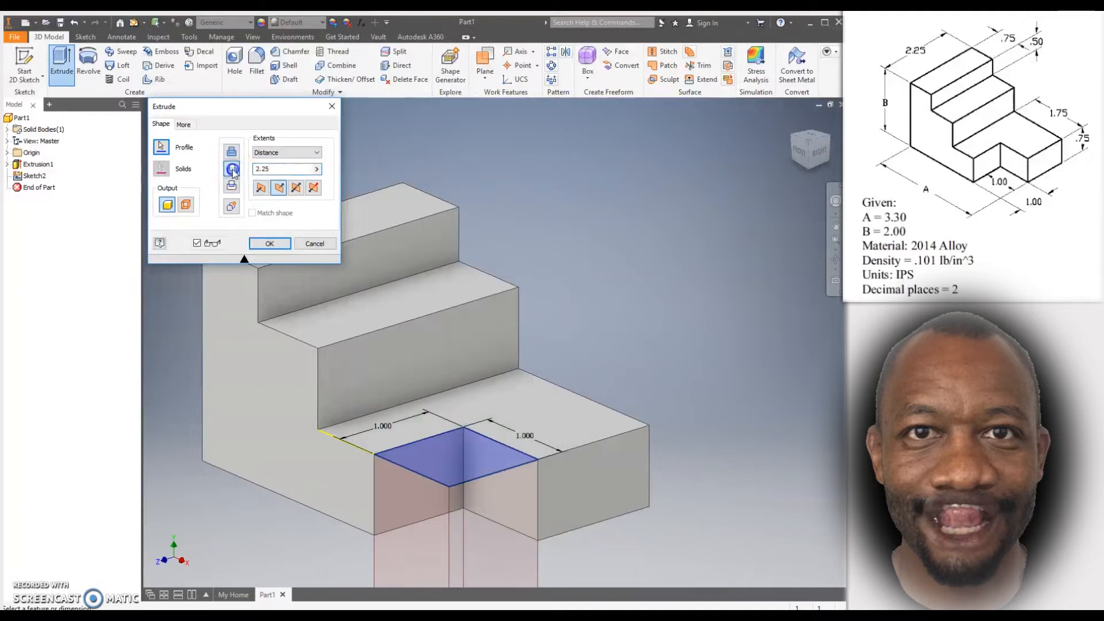
left_click(231, 152)
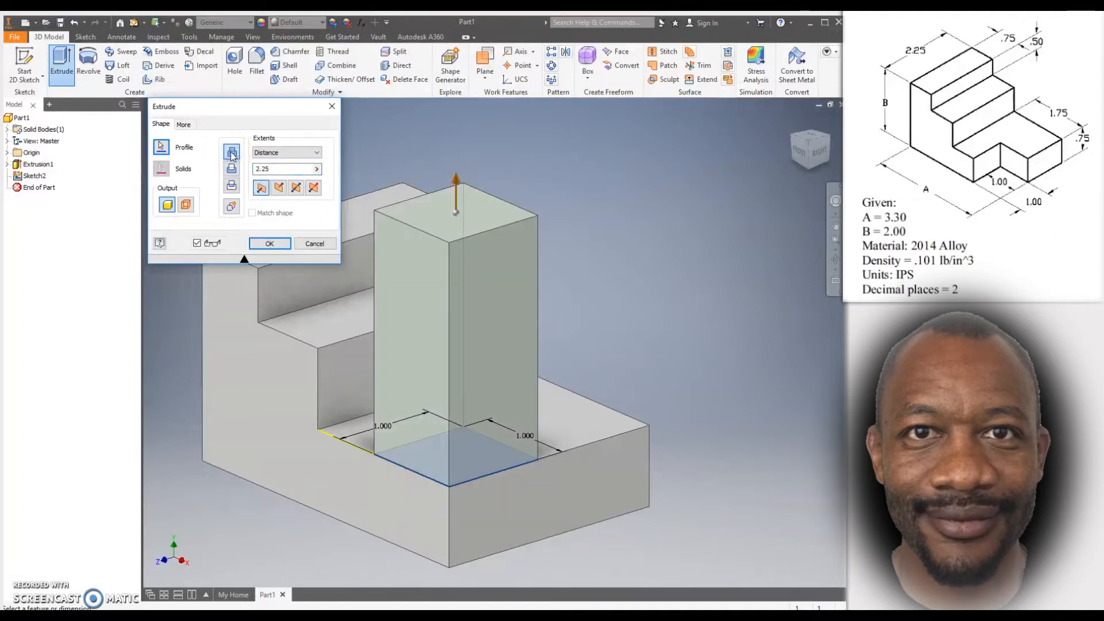
left_click(231, 169)
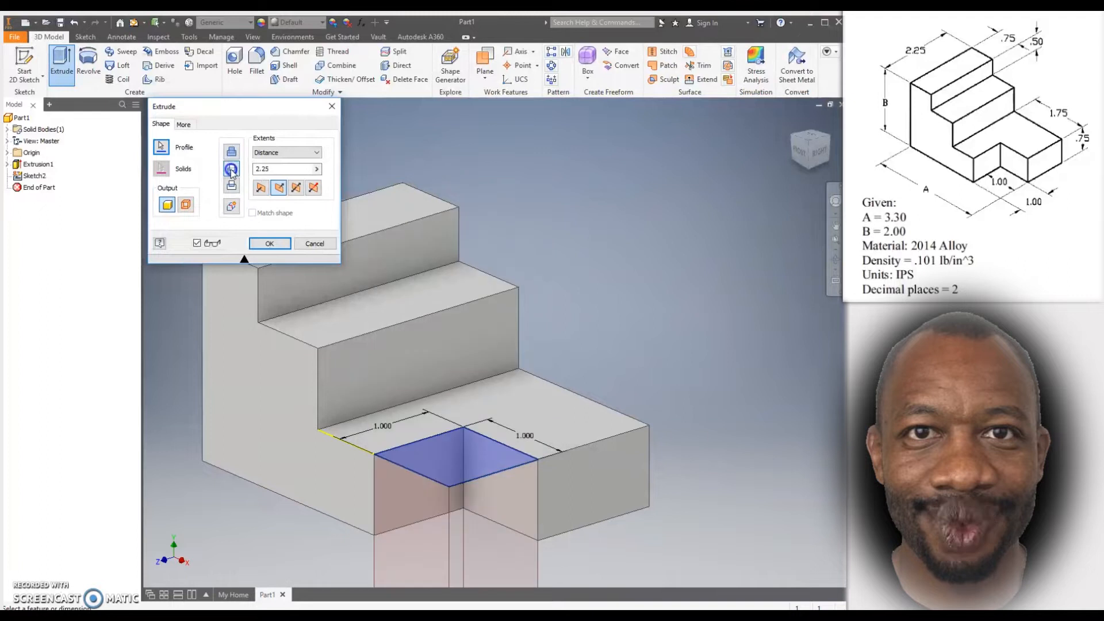
scroll(416, 271, "up", 5)
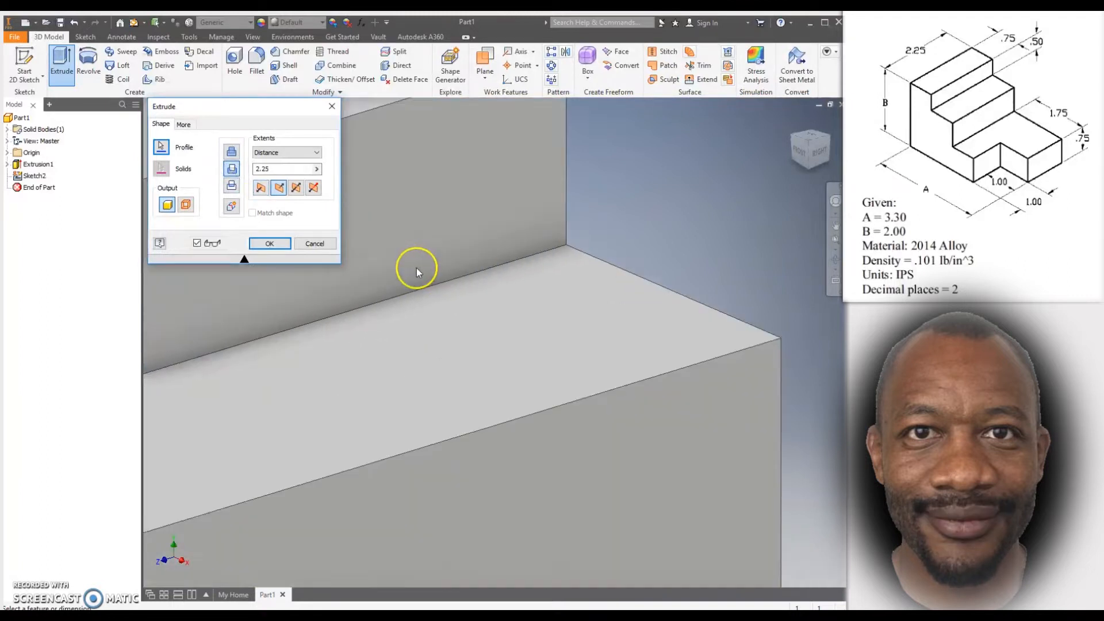
scroll(417, 268, "down", 5)
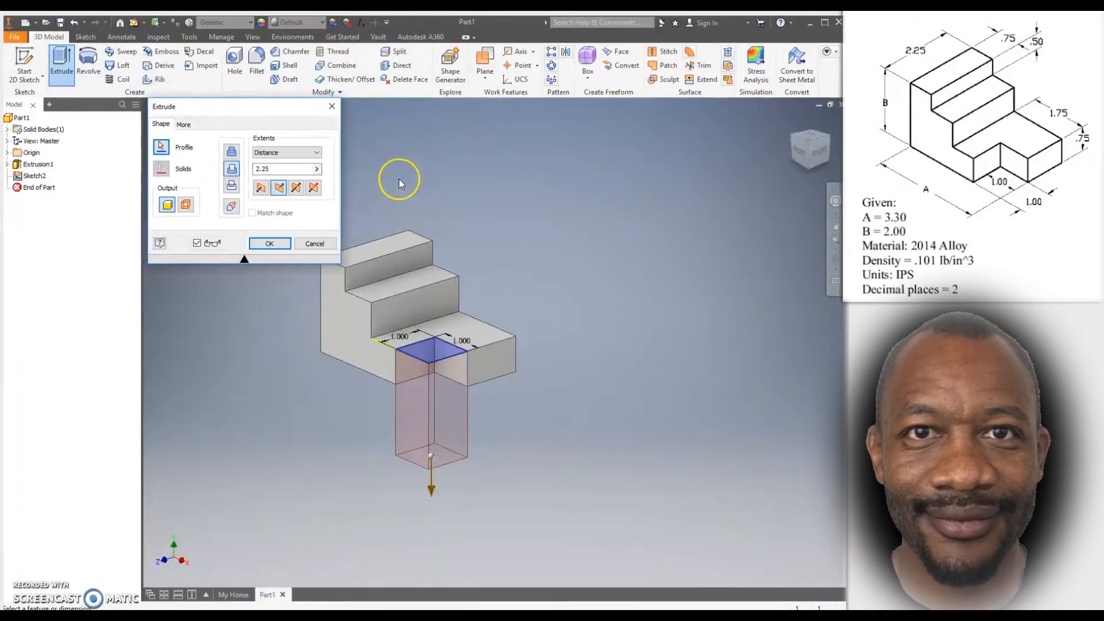
left_click(279, 244)
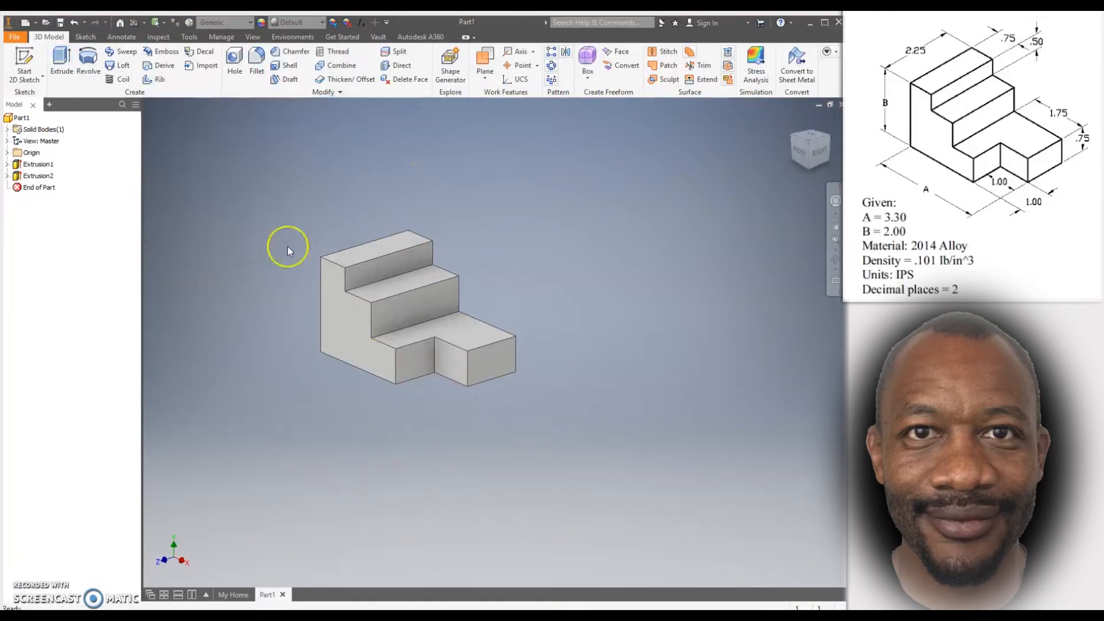
Inspect the part's physical properties and the available material list in its iProperties, leaving the material as Generic.
left_click(14, 38)
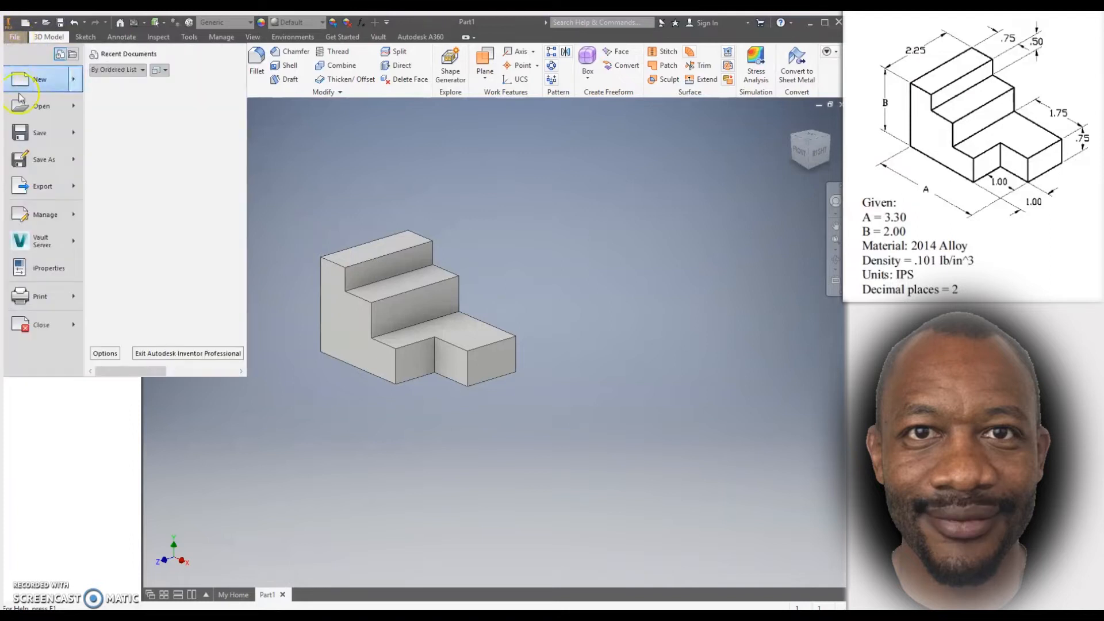
left_click(37, 269)
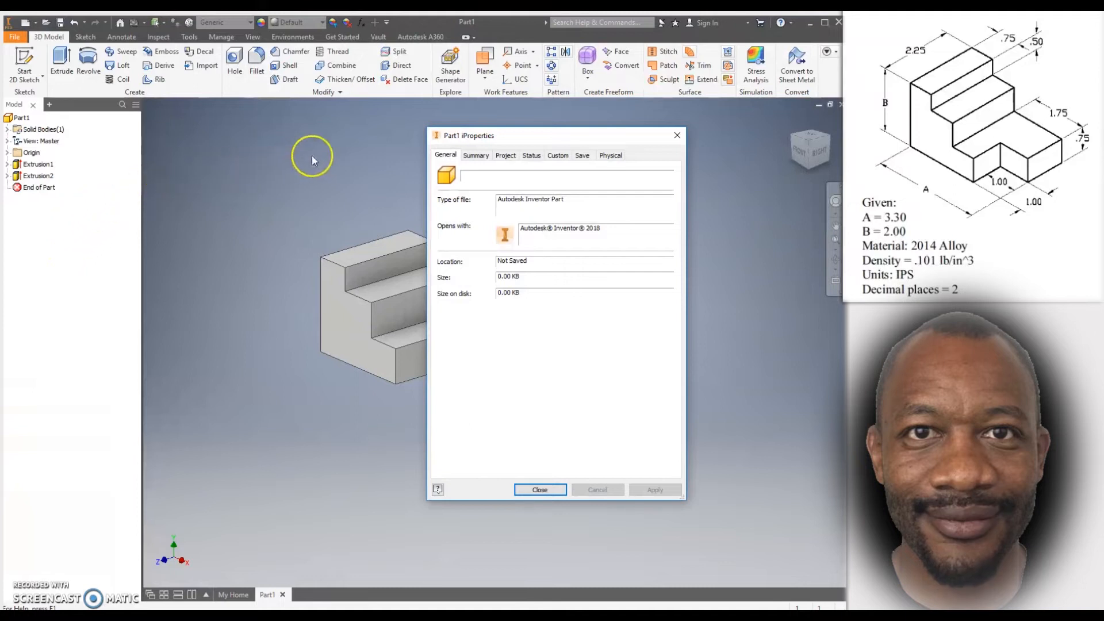
left_click(611, 155)
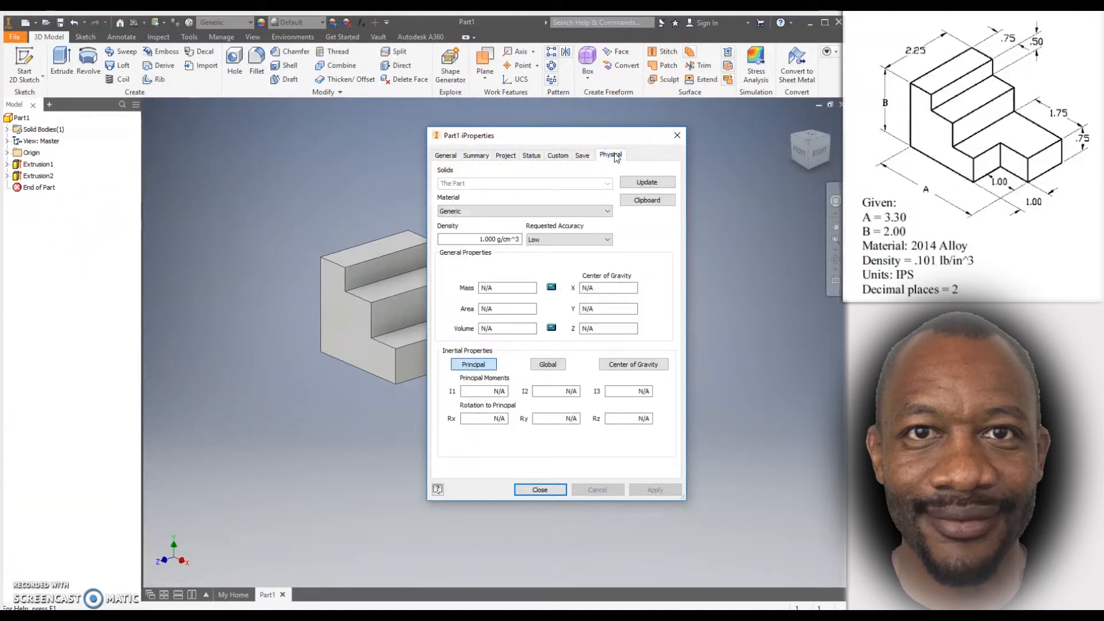
left_click(498, 331)
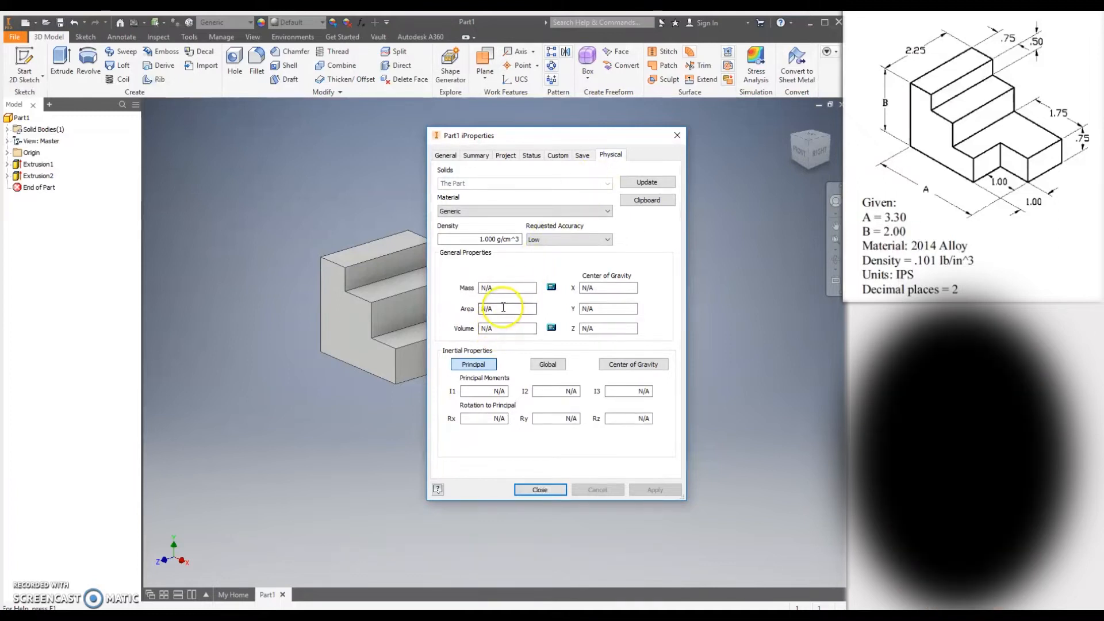
left_click(505, 210)
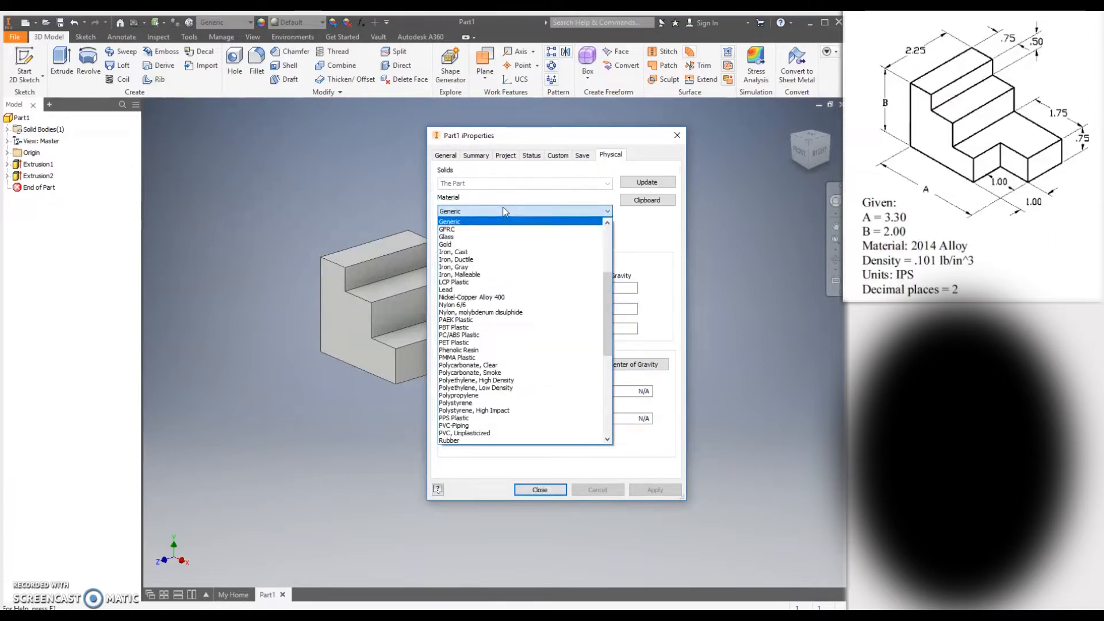
left_click(504, 210)
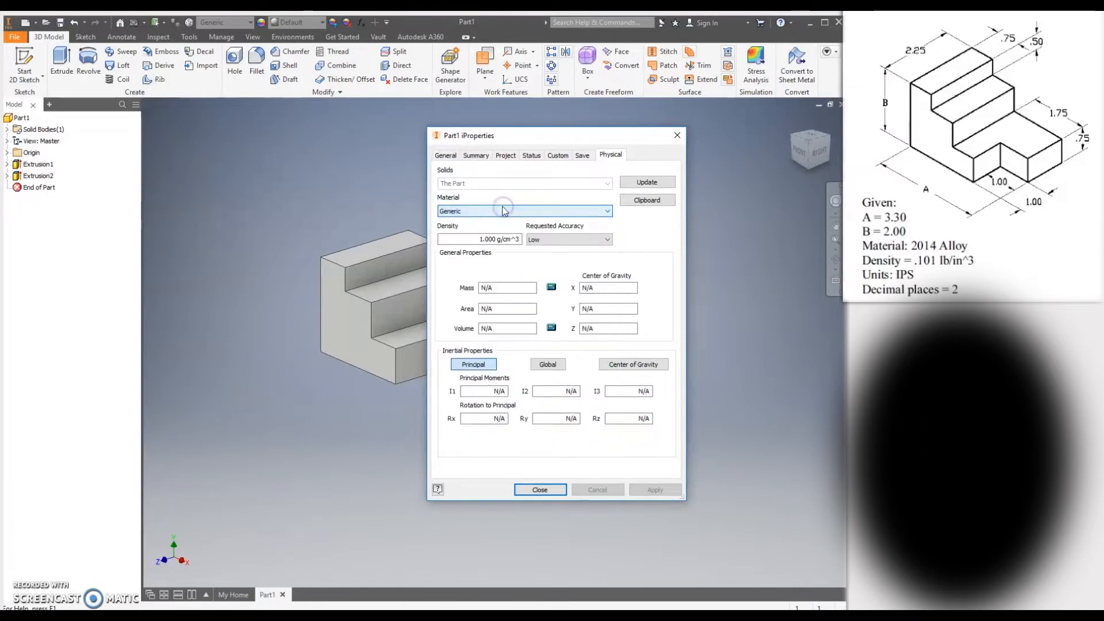
left_click(544, 490)
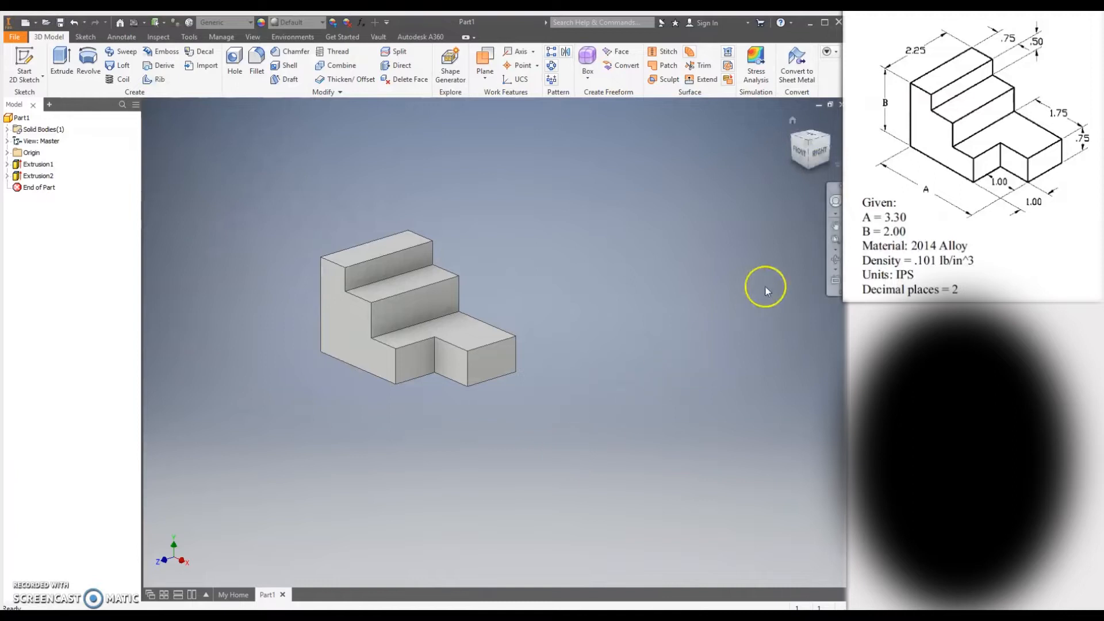
Close the stepped block part without saving and create a new part.
left_click(840, 104)
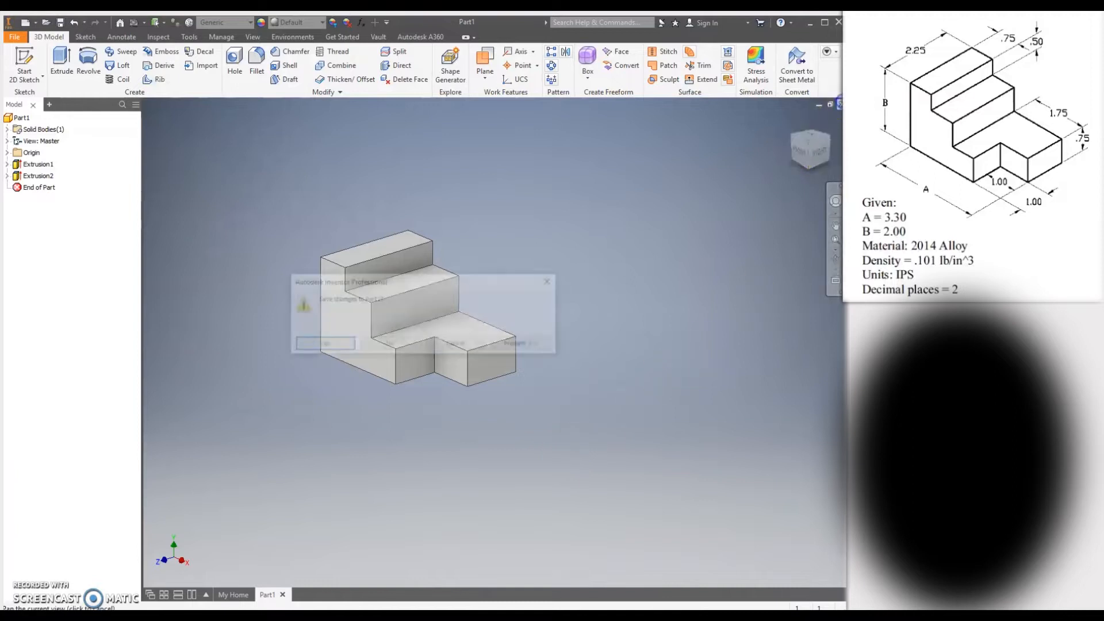
left_click(394, 344)
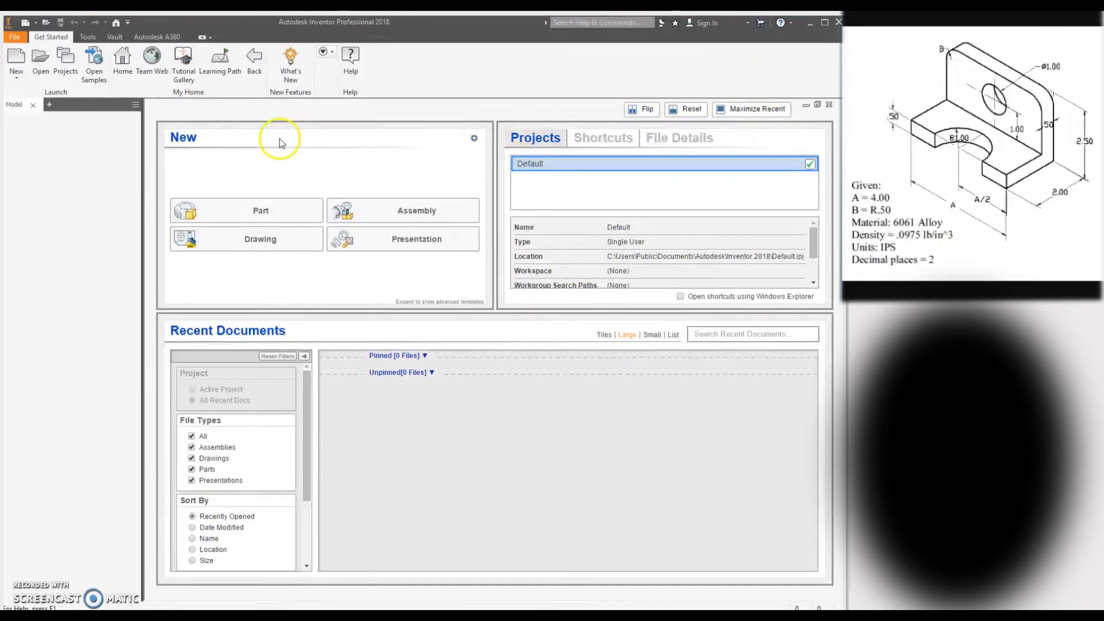
left_click(236, 214)
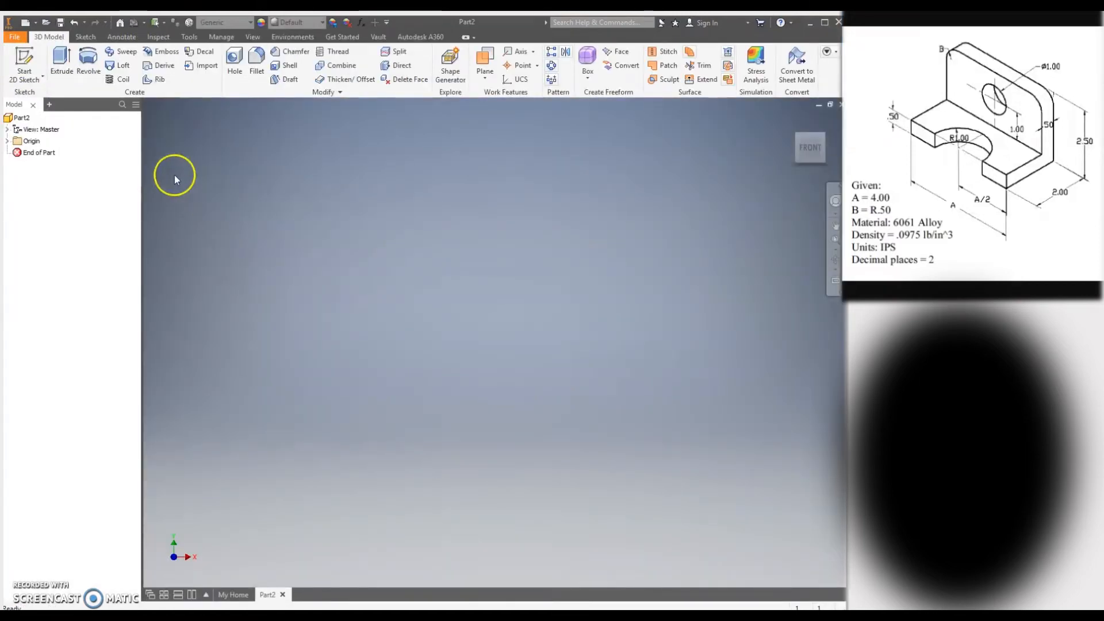
Start a sketch on the right-side origin plane and draw a 2 in horizontal base line from the origin.
left_click(85, 37)
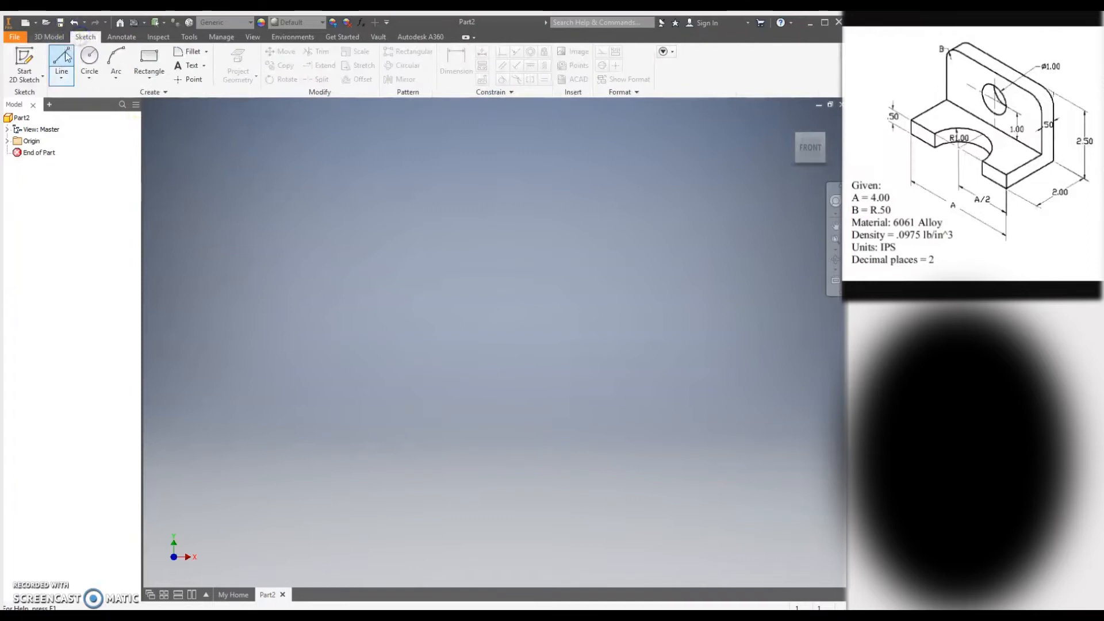
left_click(63, 57)
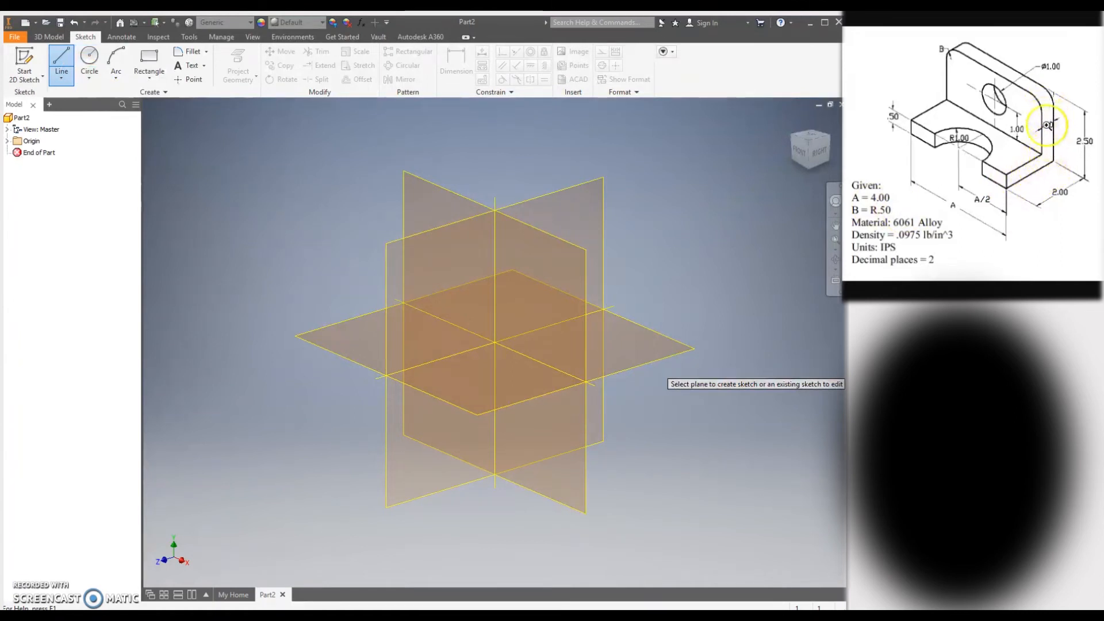
left_click(396, 254)
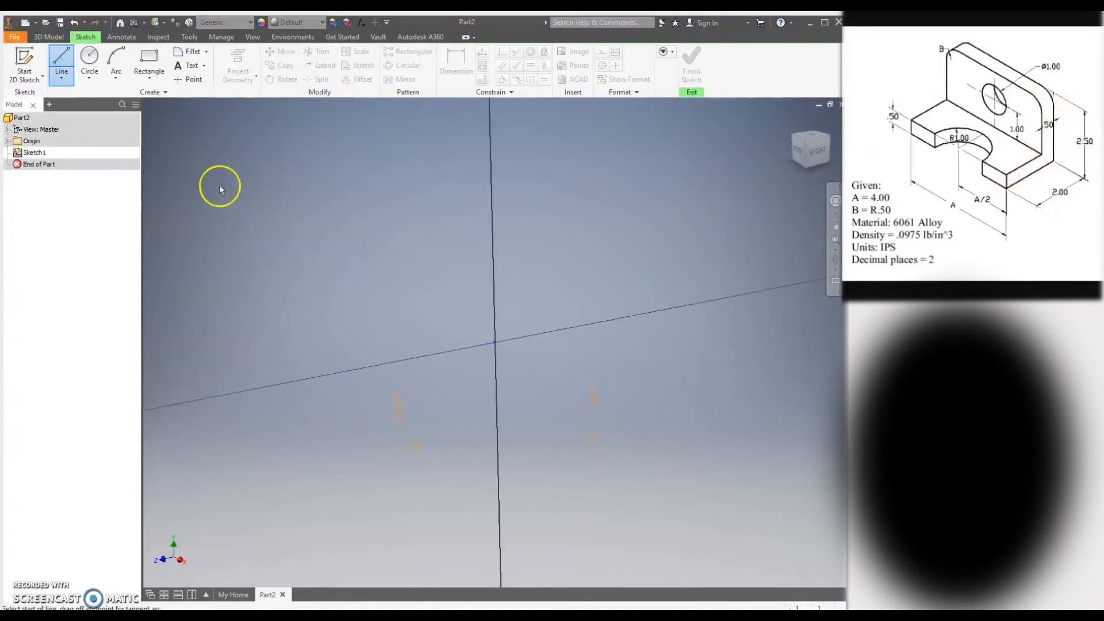
left_click(494, 343)
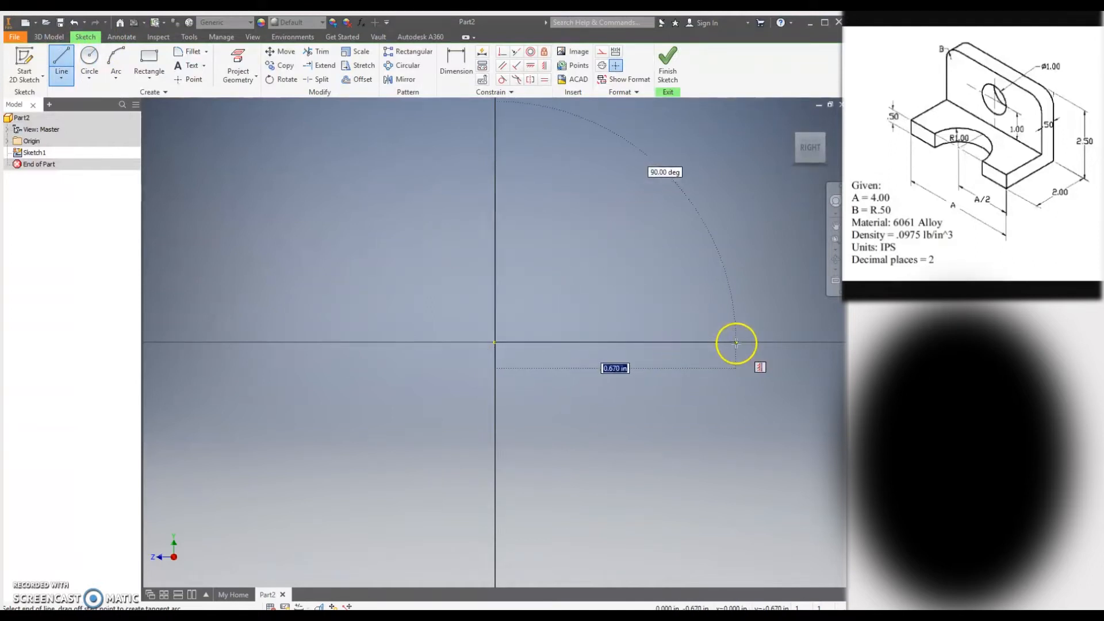
scroll(748, 341, "down", 4)
scroll(748, 344, "up", 9)
middle_click_drag(801, 347, 601, 348)
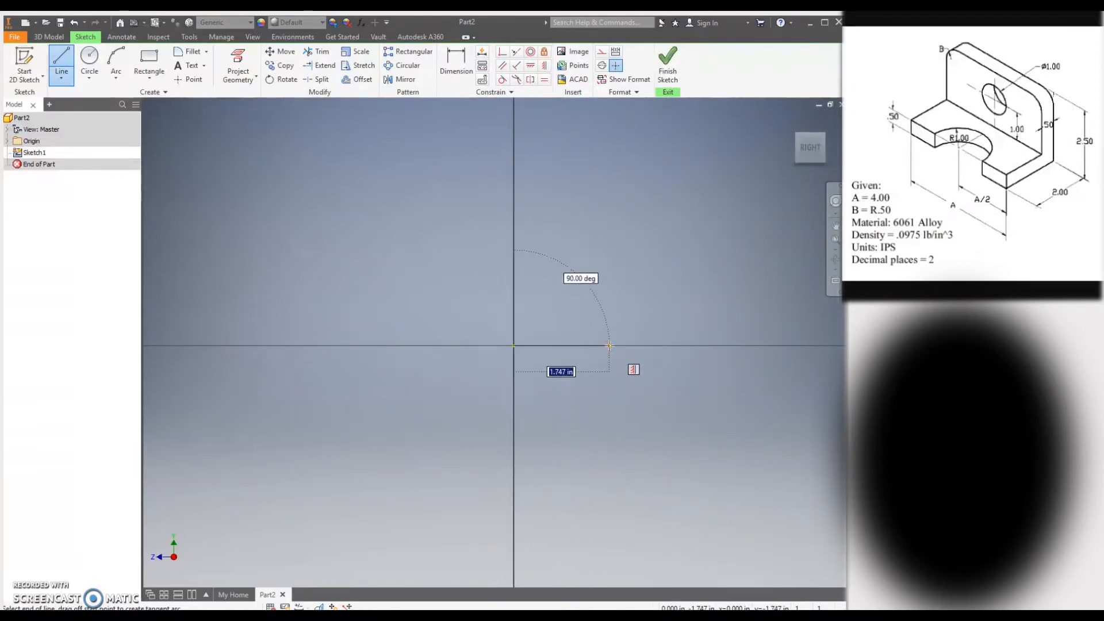
key("Return")
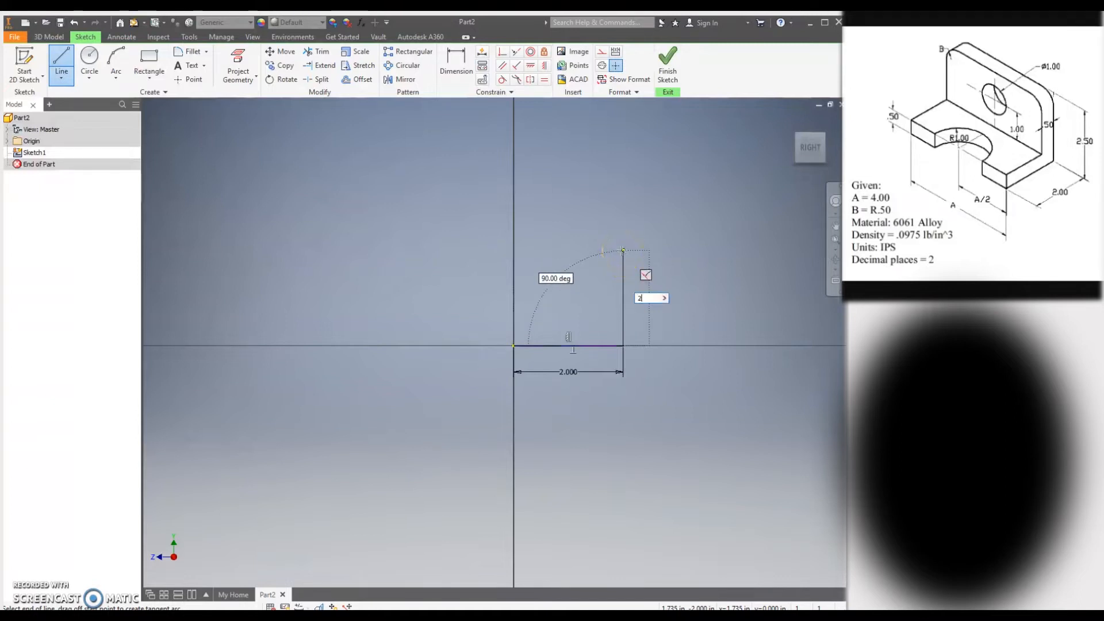
Complete the closed L profile with a 2.5 in upright, a 0.5 in top edge and a base about 0.5 in thick.
key("Return")
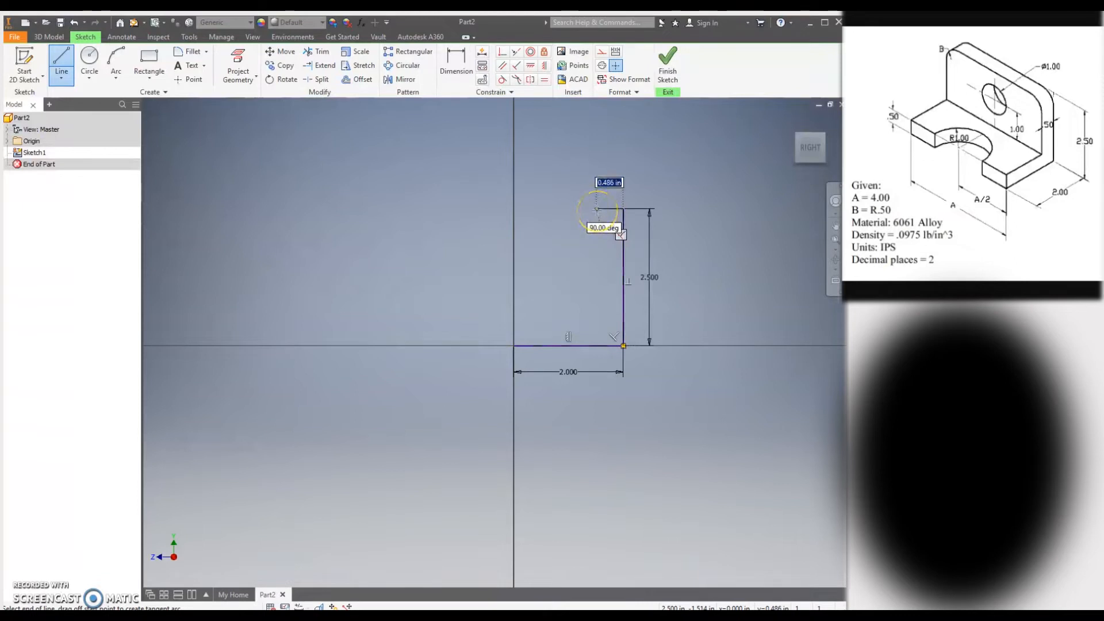
type(".5")
key("Return")
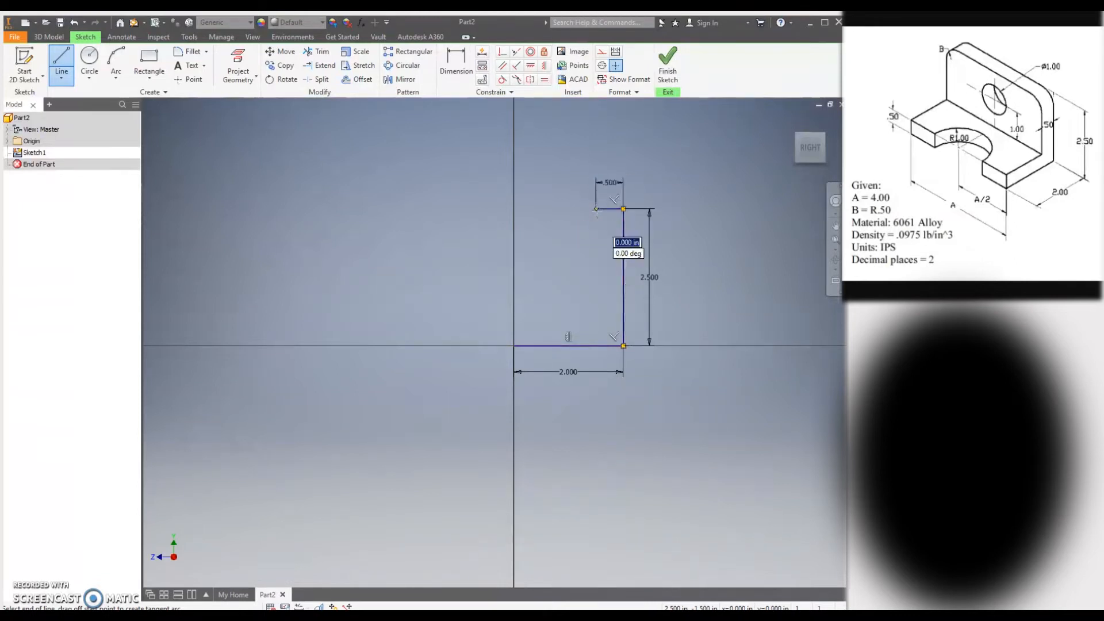
left_click(596, 319)
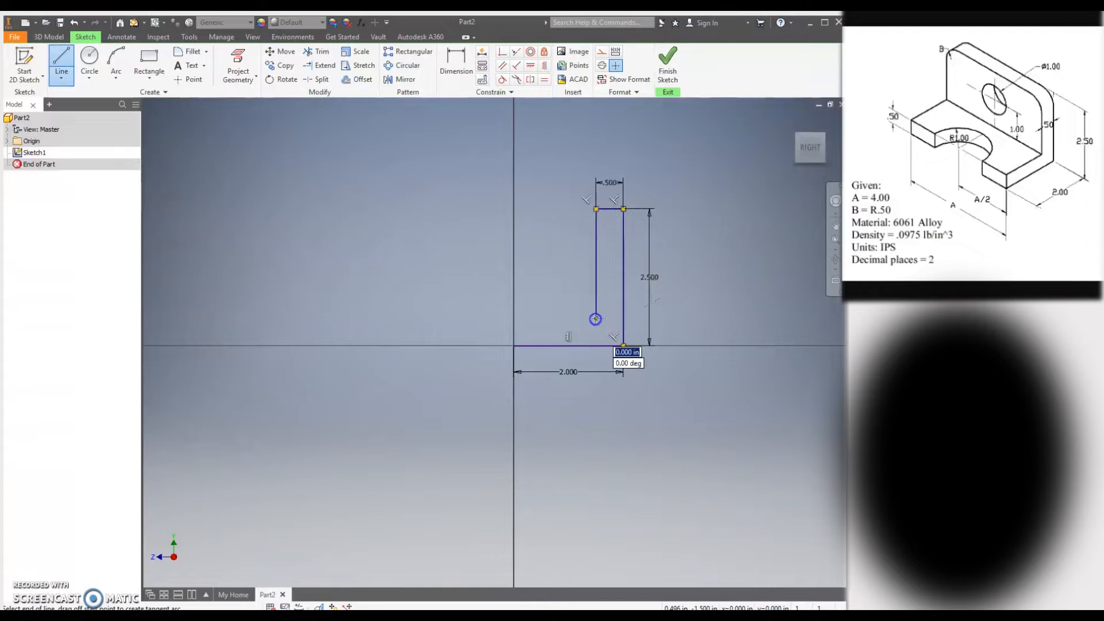
left_click(513, 318)
left_click(514, 345)
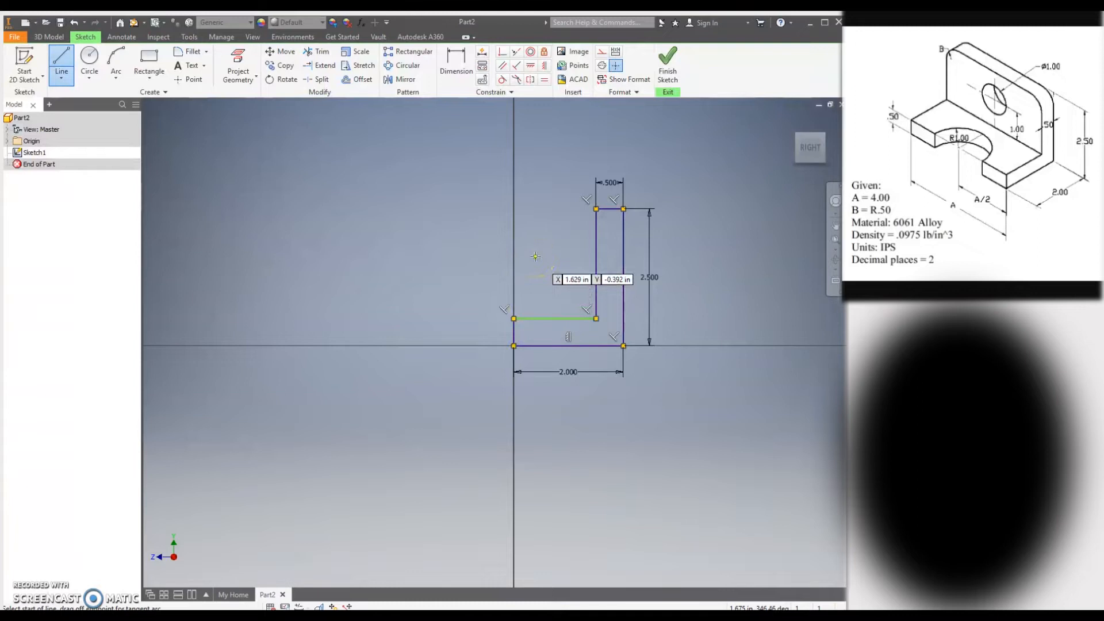
Dimension the base leg's thickness at 0.5 in and finish the sketch.
left_click(459, 62)
left_click(512, 331)
left_click(487, 334)
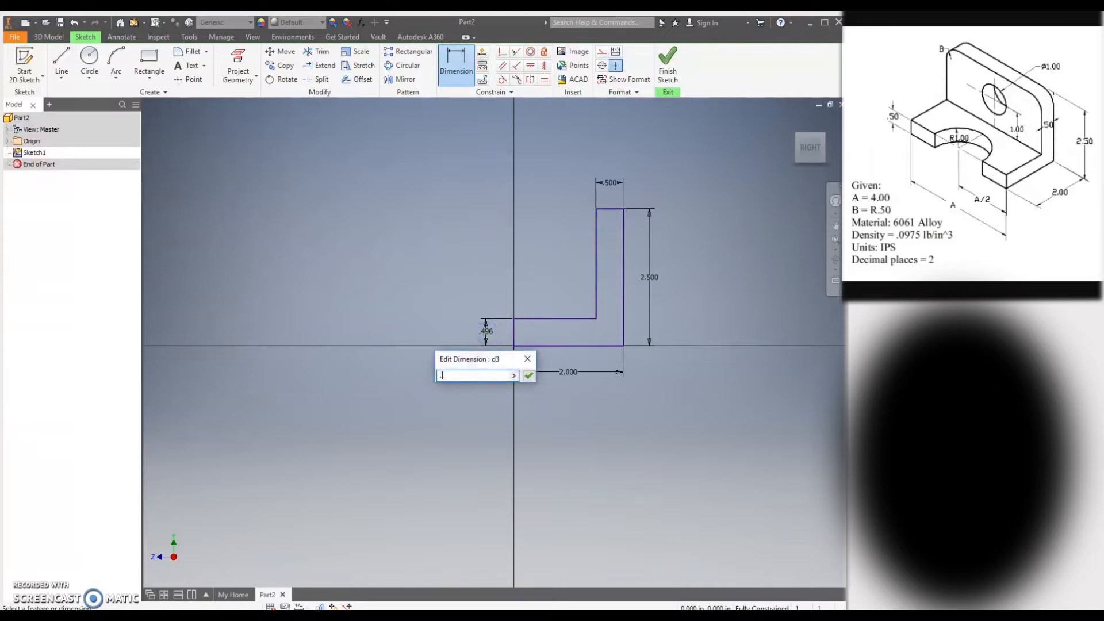
key("Return")
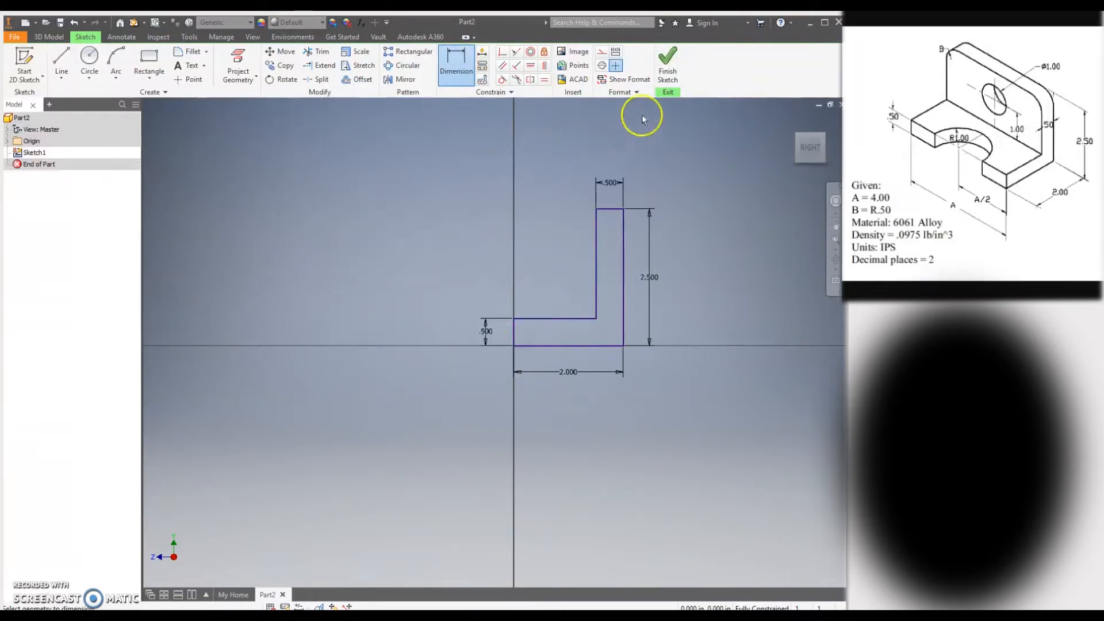
left_click(663, 69)
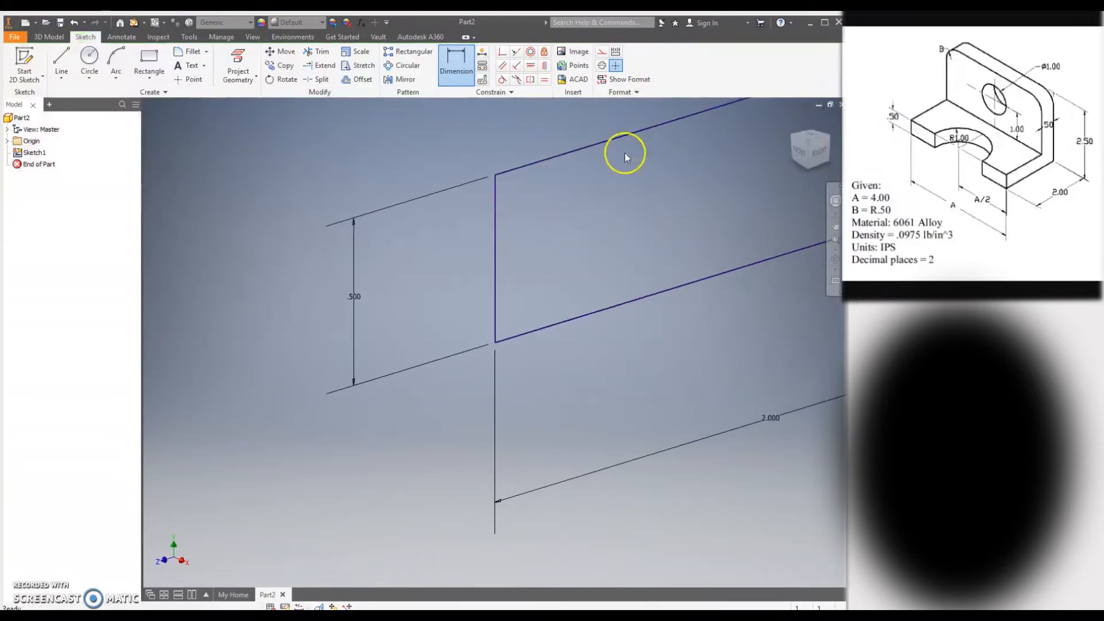
Extrude the L profile 4 in symmetrically about the sketch plane.
scroll(565, 281, "down", 4)
scroll(561, 278, "up", 8)
middle_click_drag(606, 252, 537, 303)
scroll(532, 304, "down", 3)
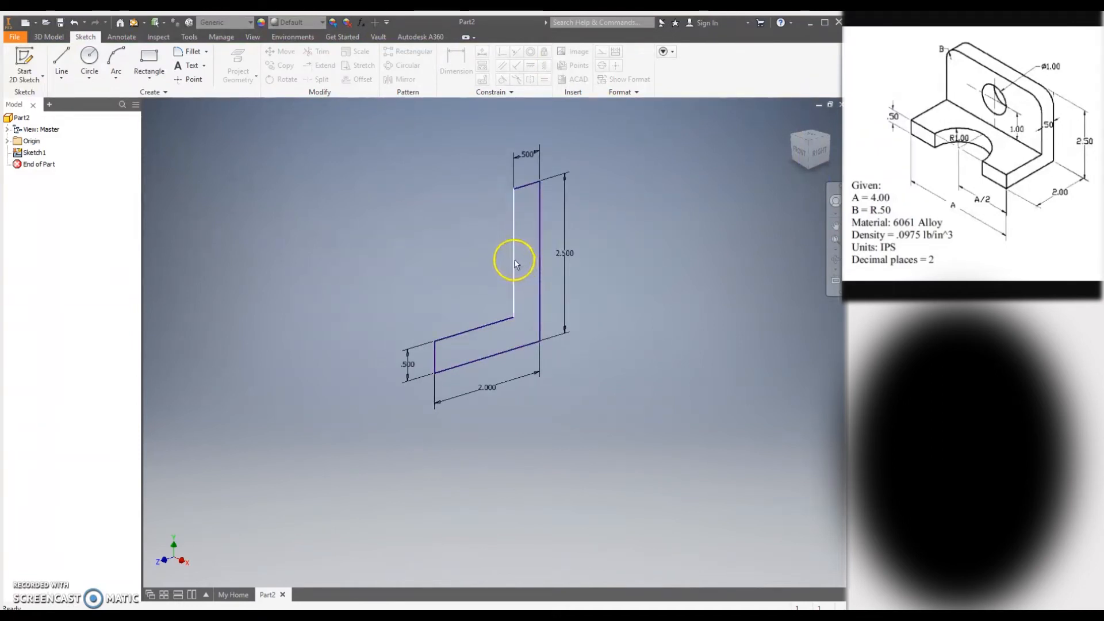
left_click(49, 37)
left_click(62, 58)
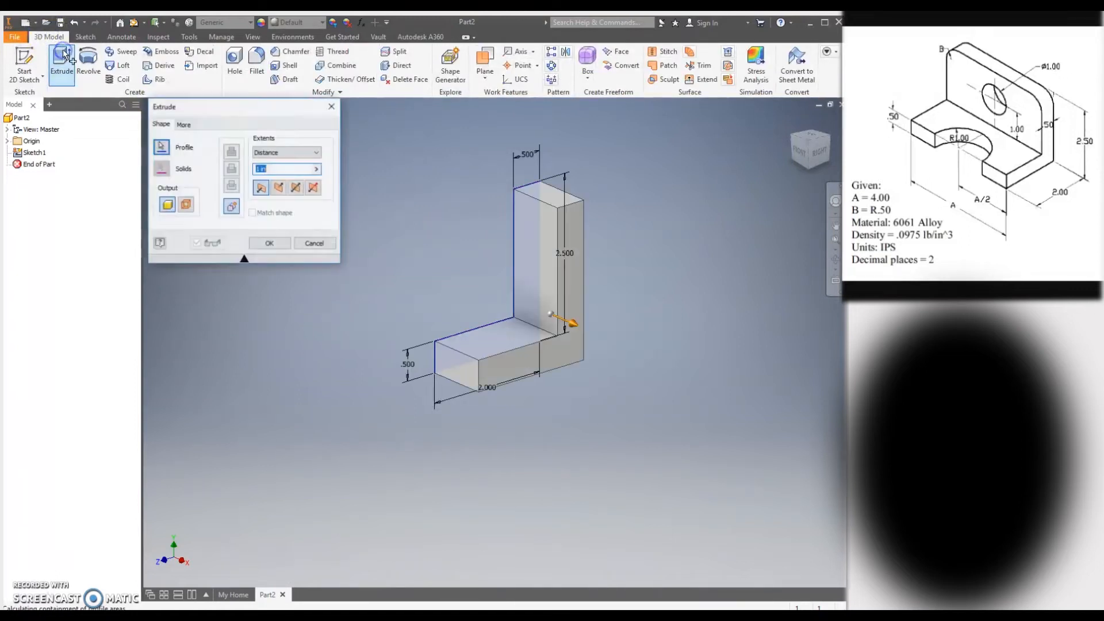
left_click(299, 189)
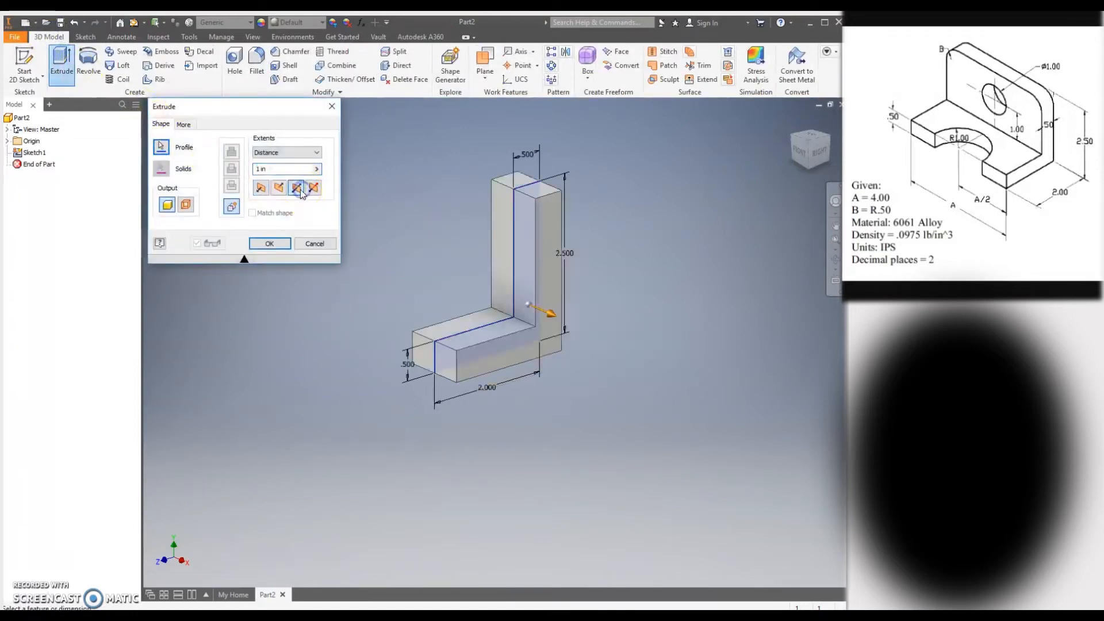
left_click(266, 189)
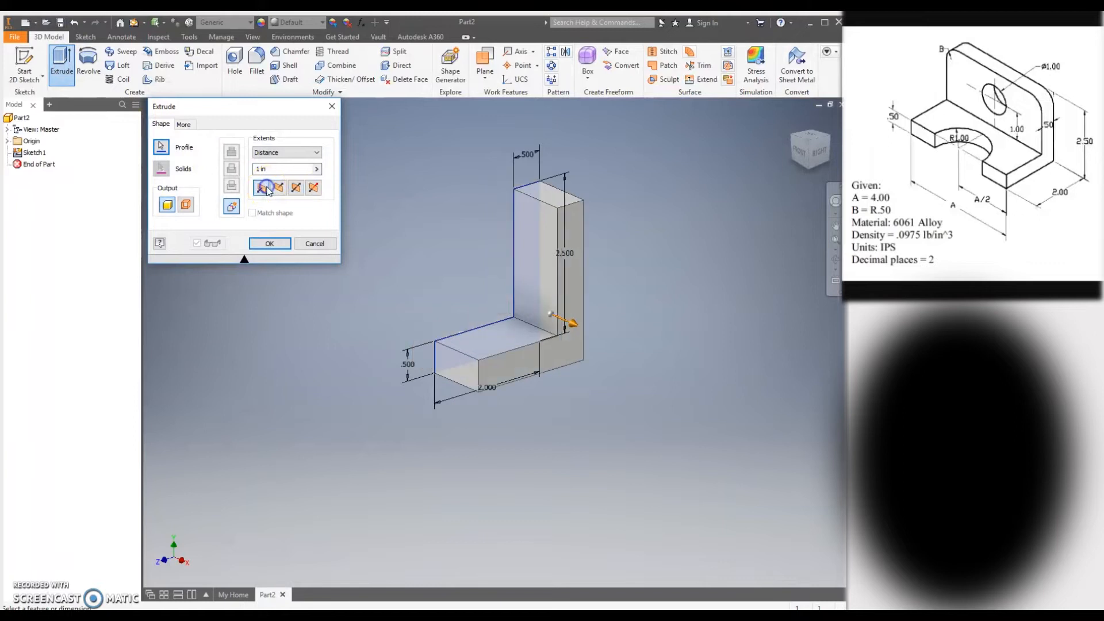
left_click(299, 189)
left_click(287, 167)
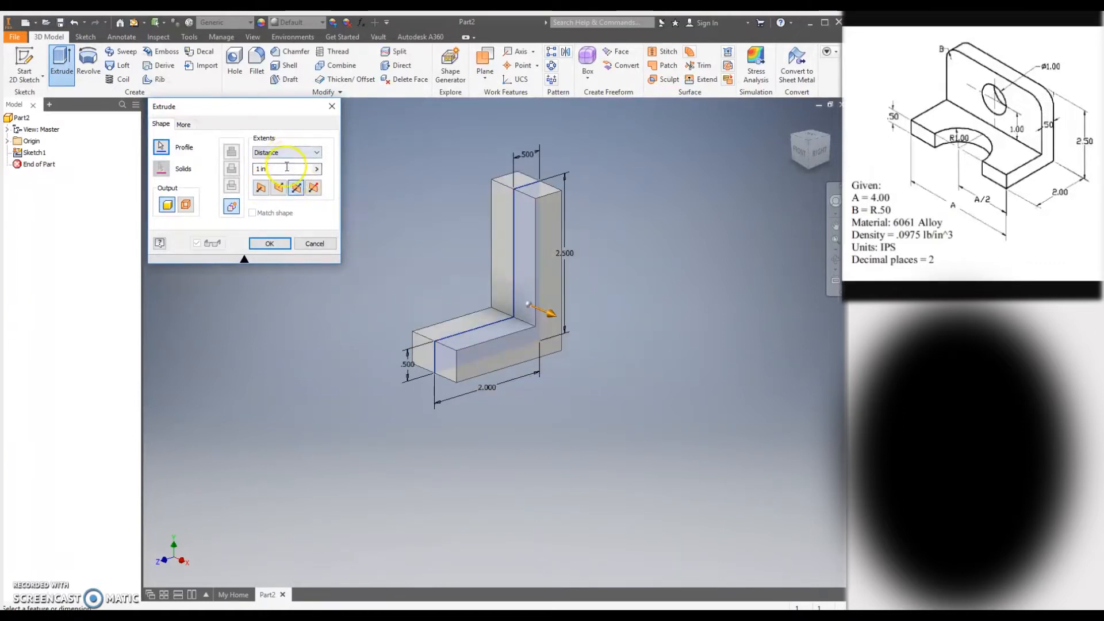
left_click_drag(276, 174, 253, 177)
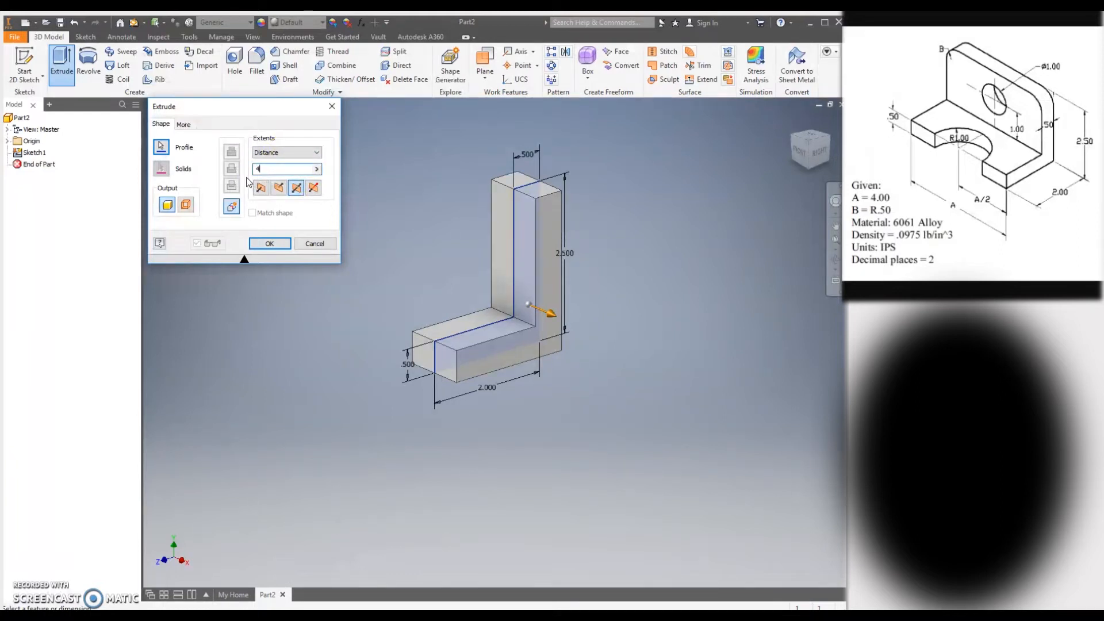
type("4")
key("Return")
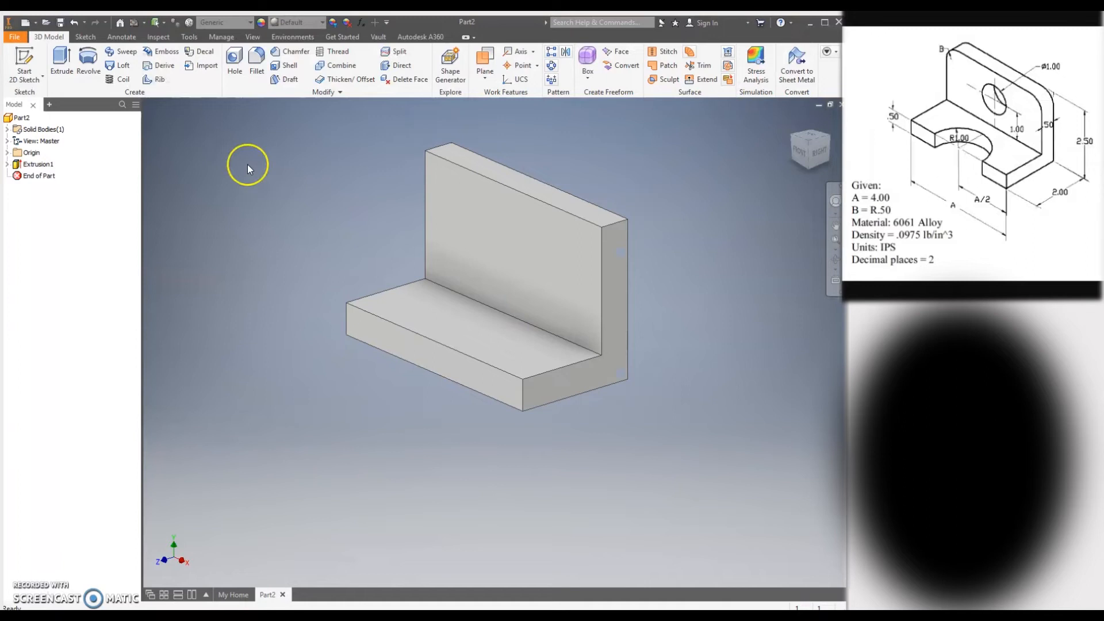
Sketch a 1 in diameter circle on the inner face of the upright, aligned with the midpoint of its top edge.
left_click(498, 236)
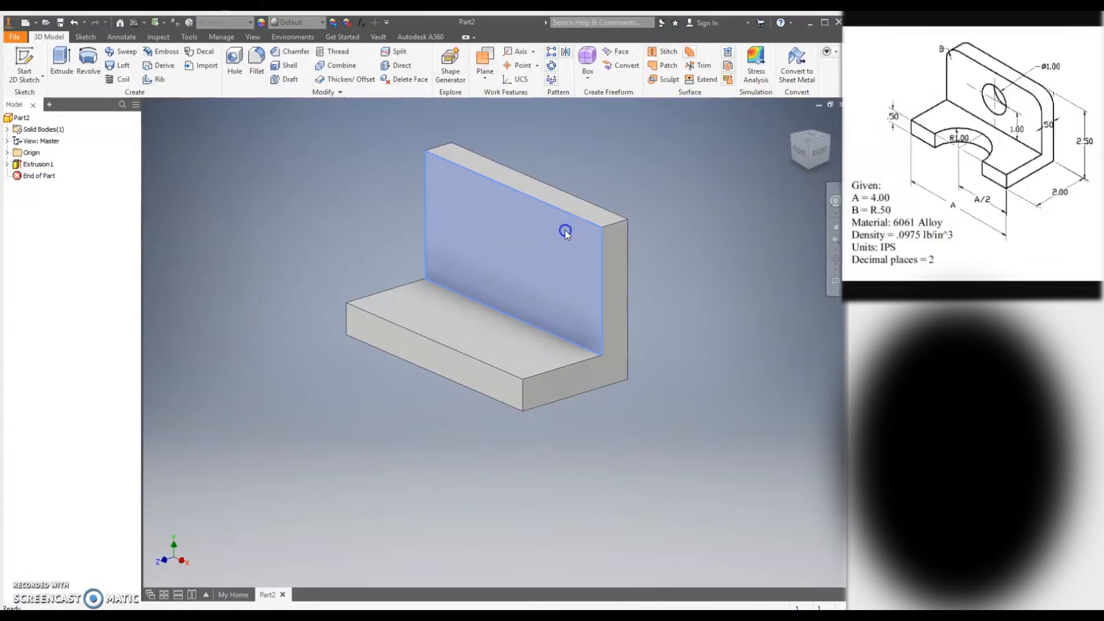
left_click(565, 230)
left_click(89, 57)
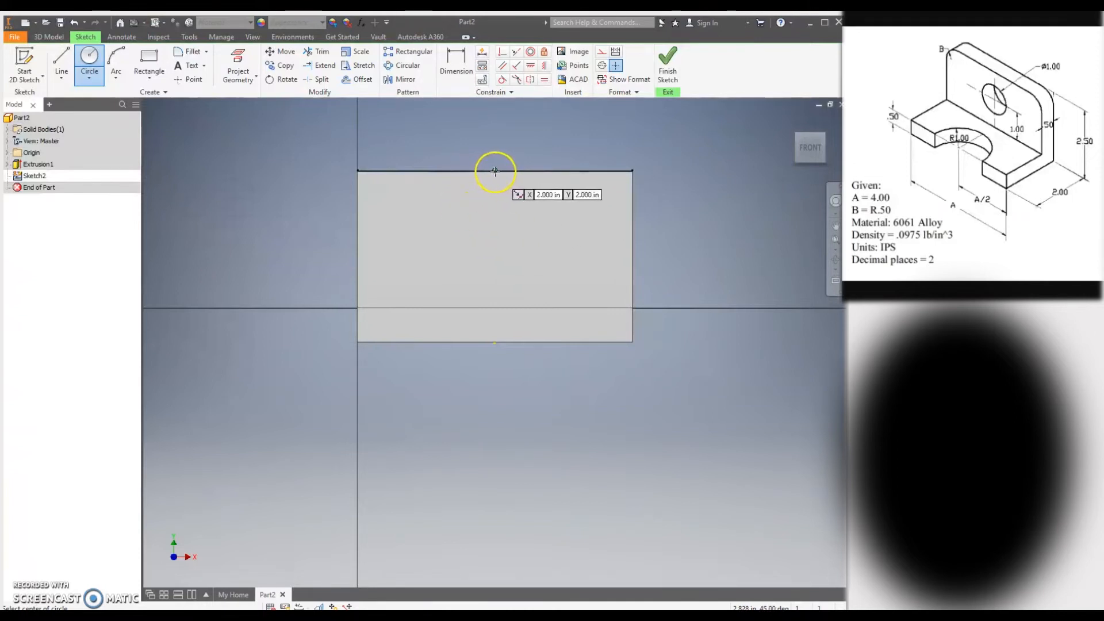
left_click(494, 217)
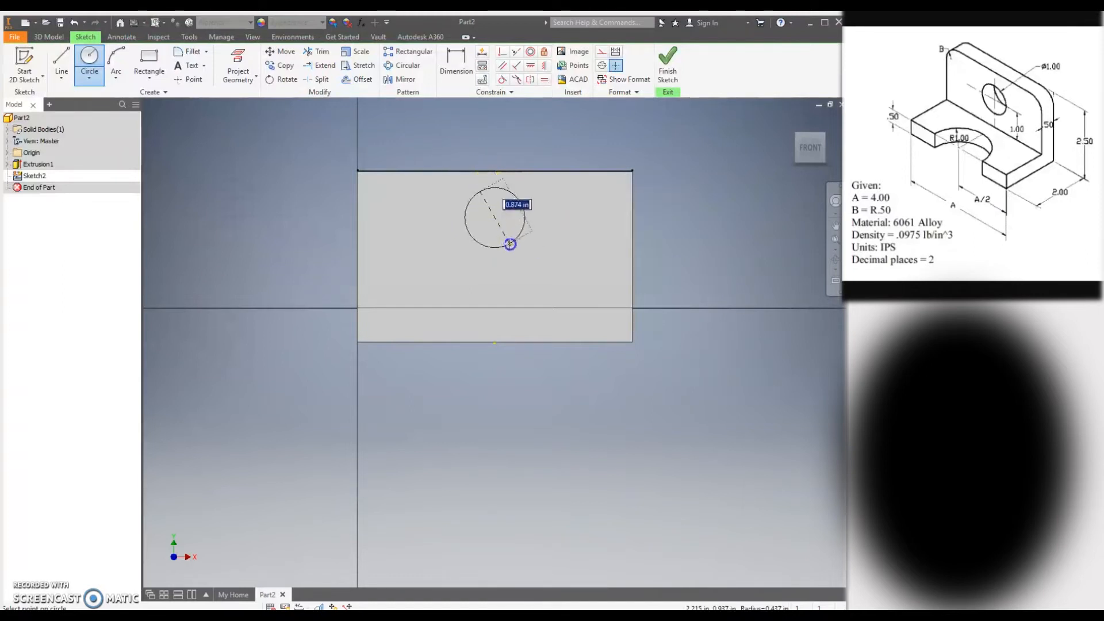
type("1")
key("Return")
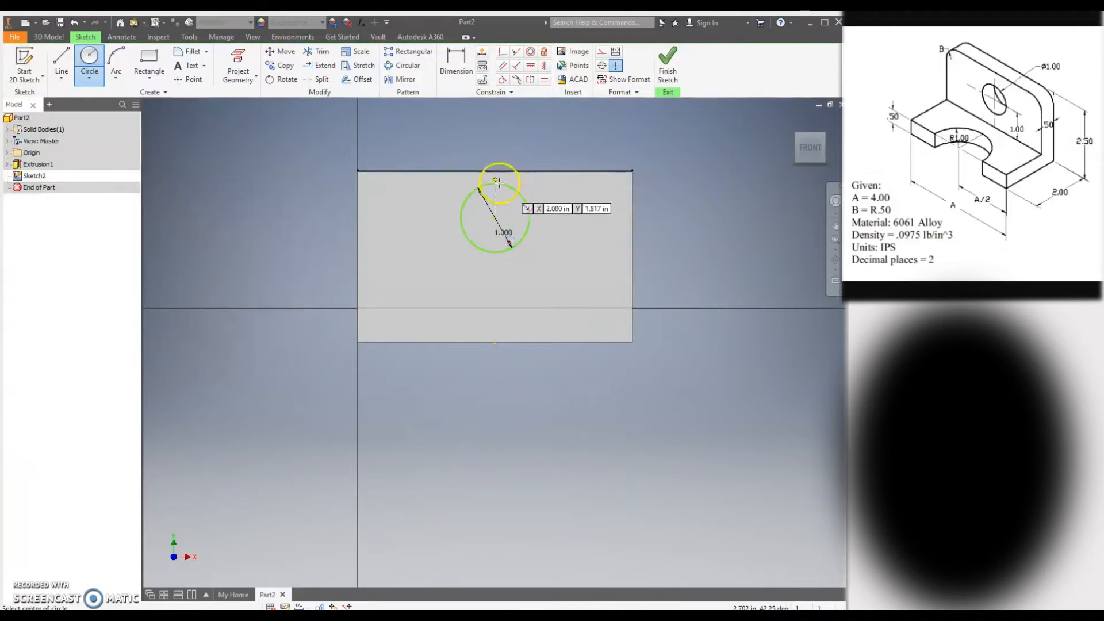
Dimension the circle's centre 1 in above the base leg's top surface line and finish the sketch.
left_click(458, 63)
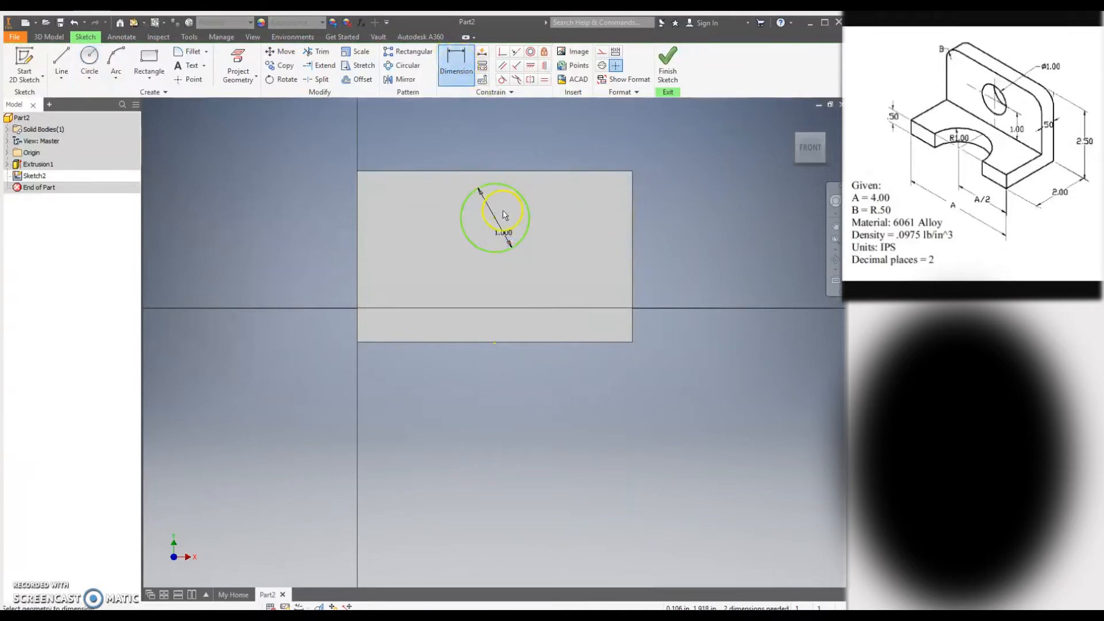
left_click(496, 220)
left_click(496, 226)
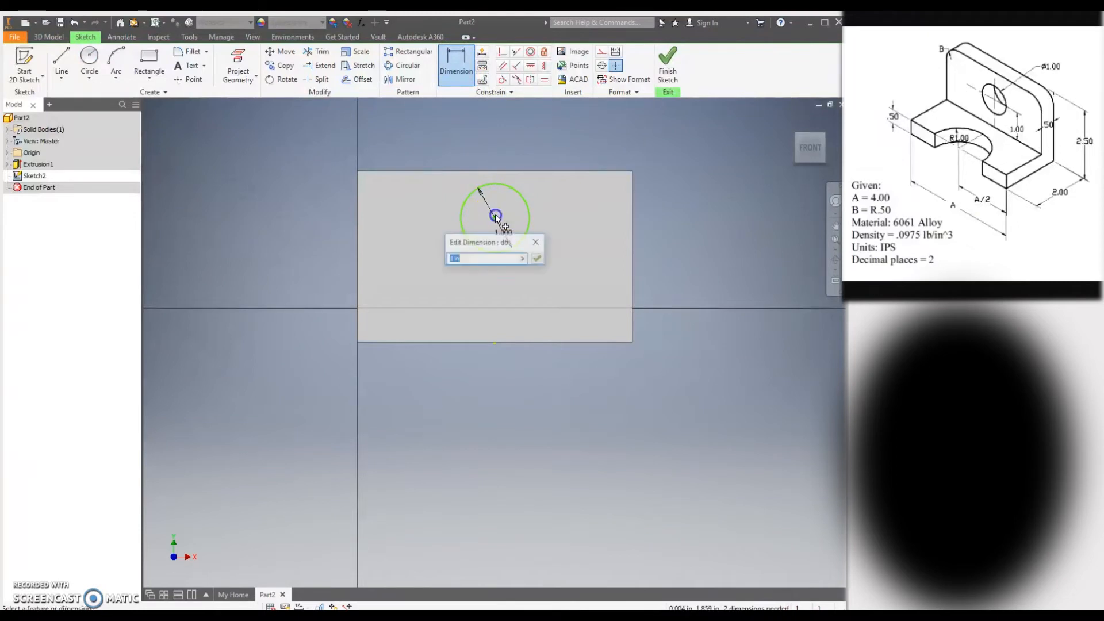
left_click(536, 242)
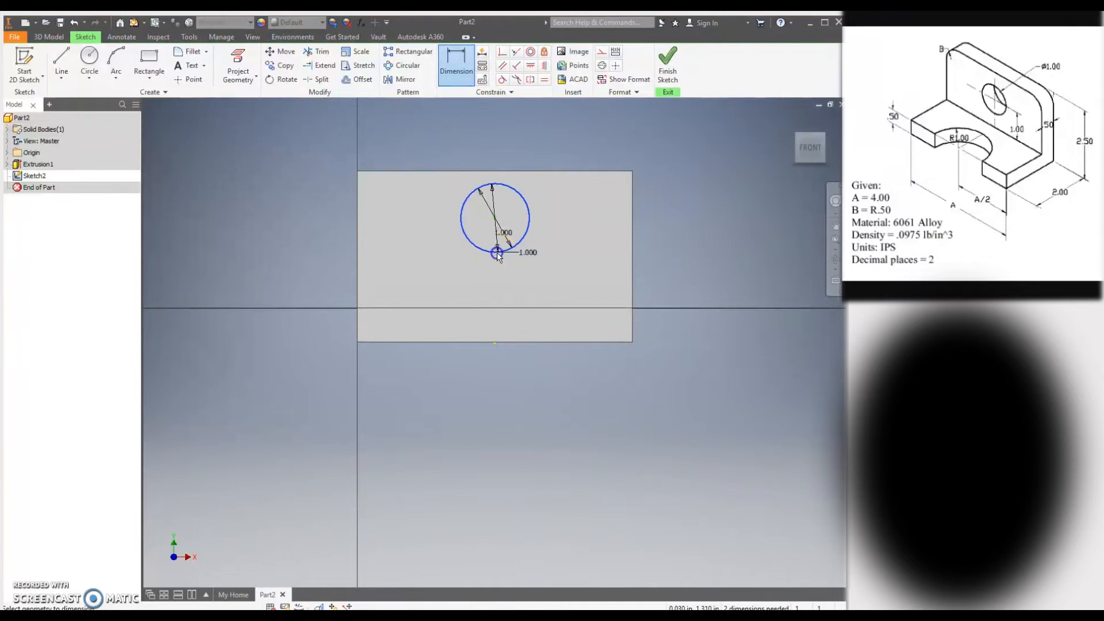
left_click(502, 305)
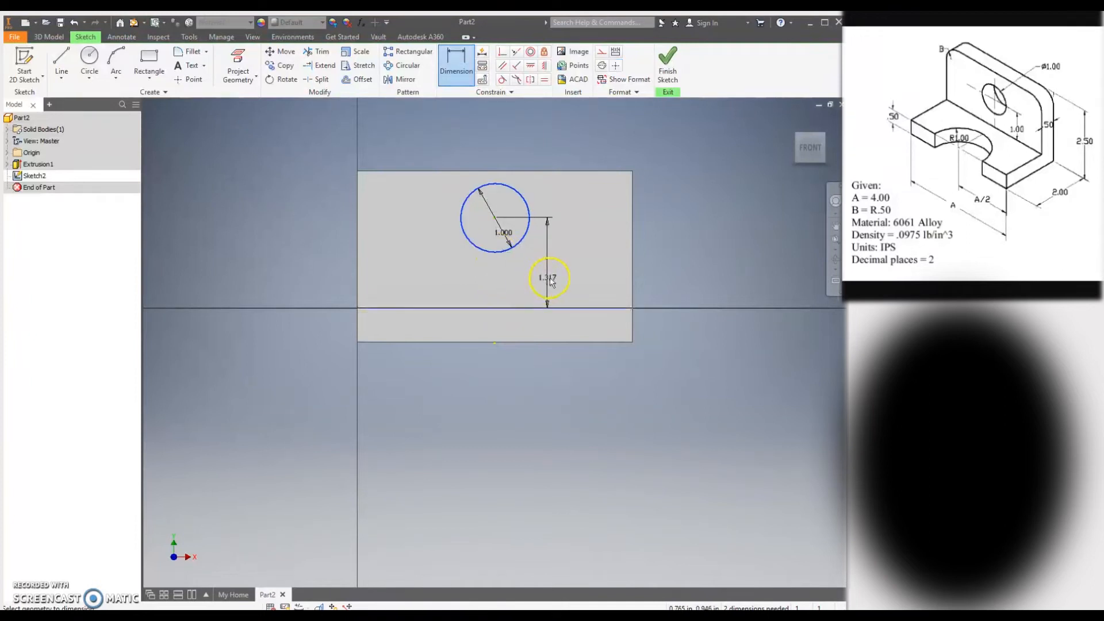
left_click(563, 275)
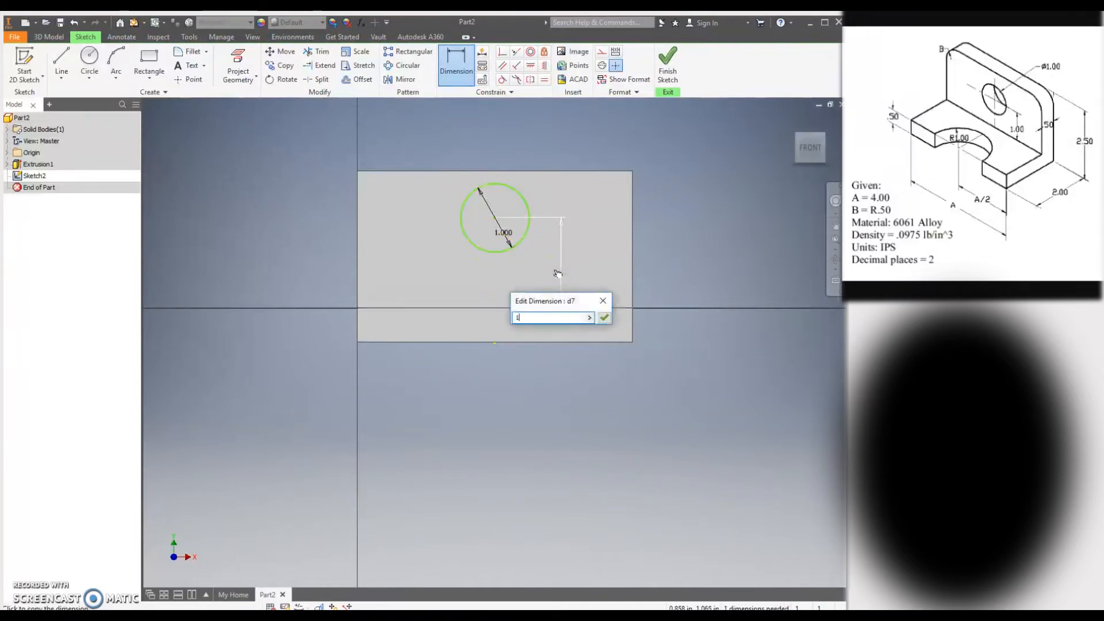
key("Return")
left_click(541, 264)
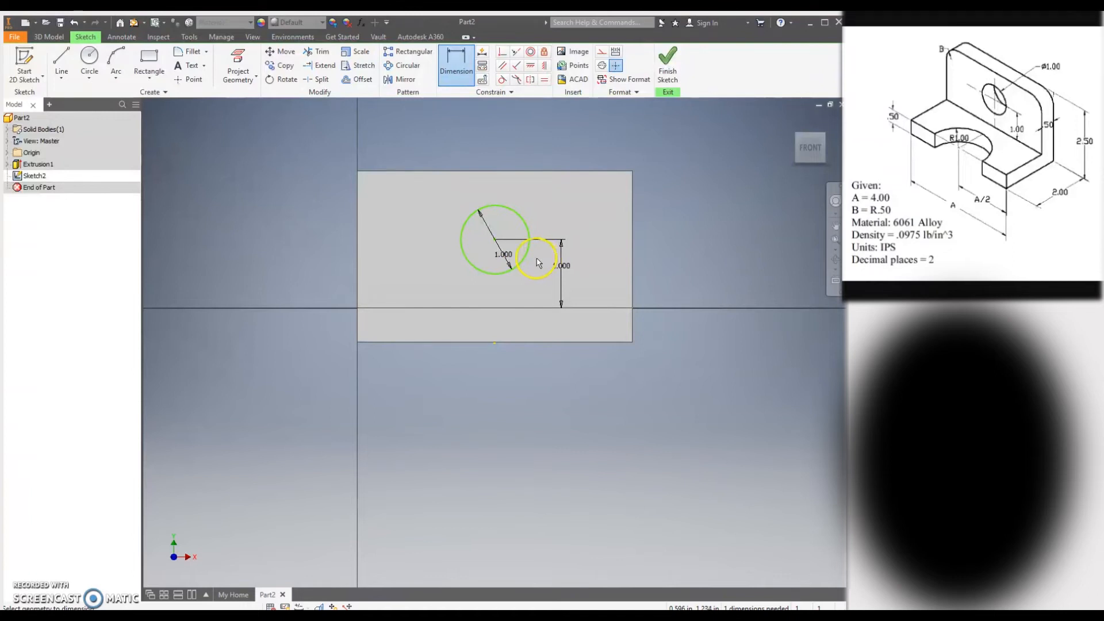
left_click(668, 60)
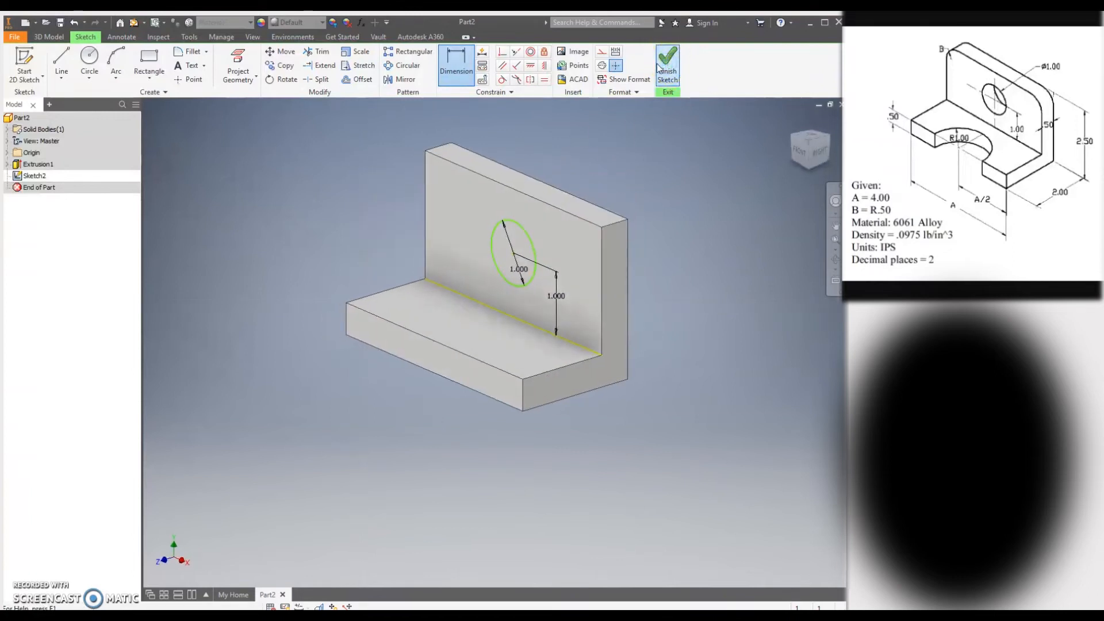
Extrude the circle as a 4 in cut through the upright to make the hole.
left_click(56, 56)
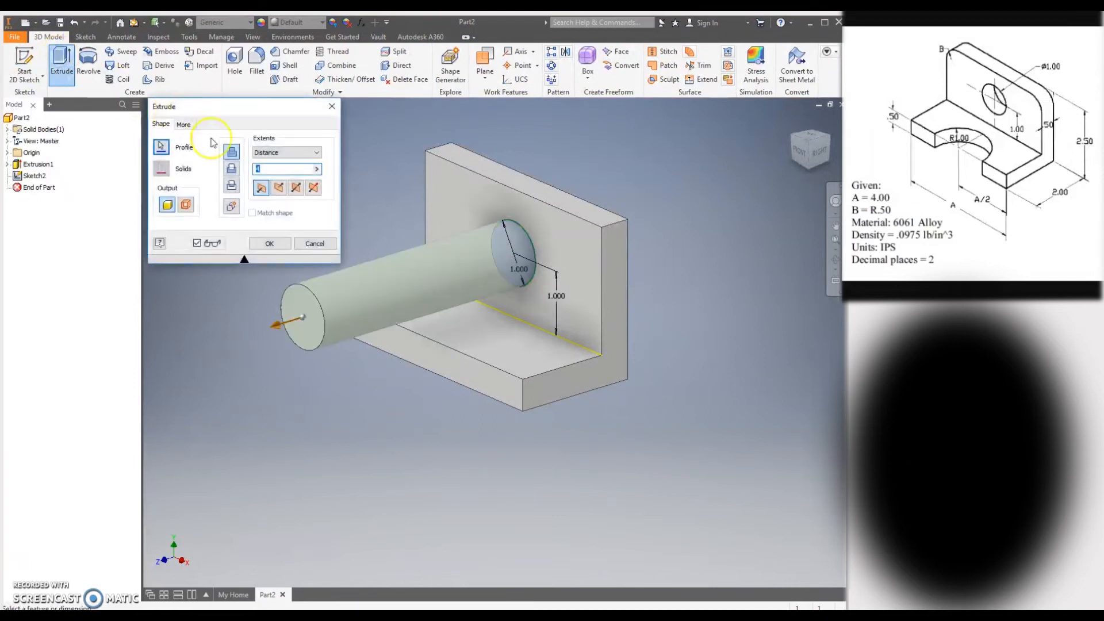
left_click(231, 168)
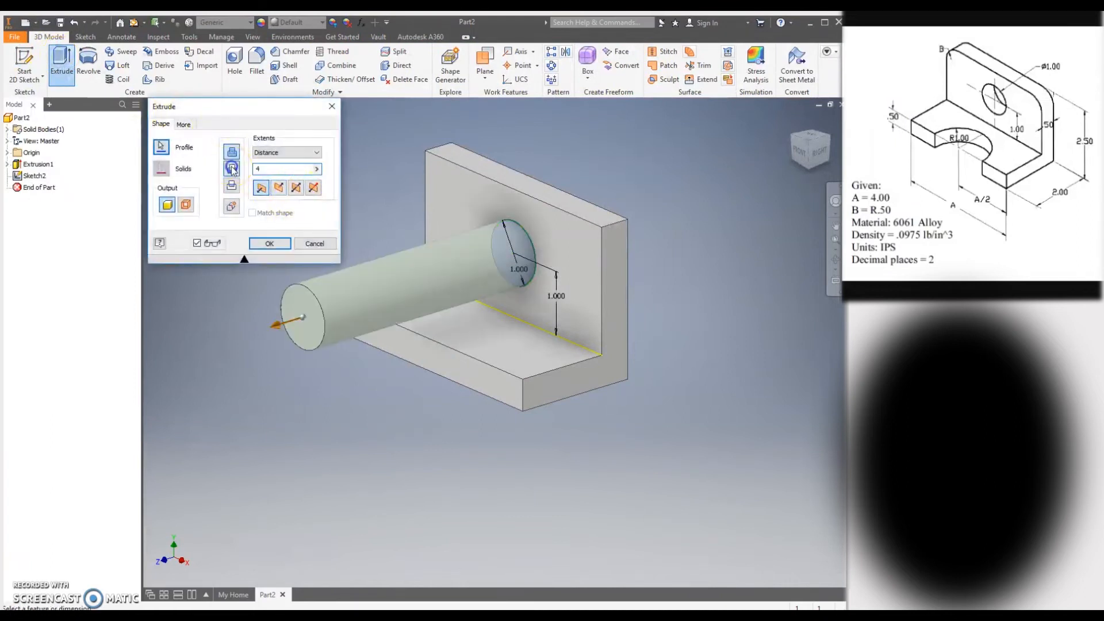
left_click(231, 152)
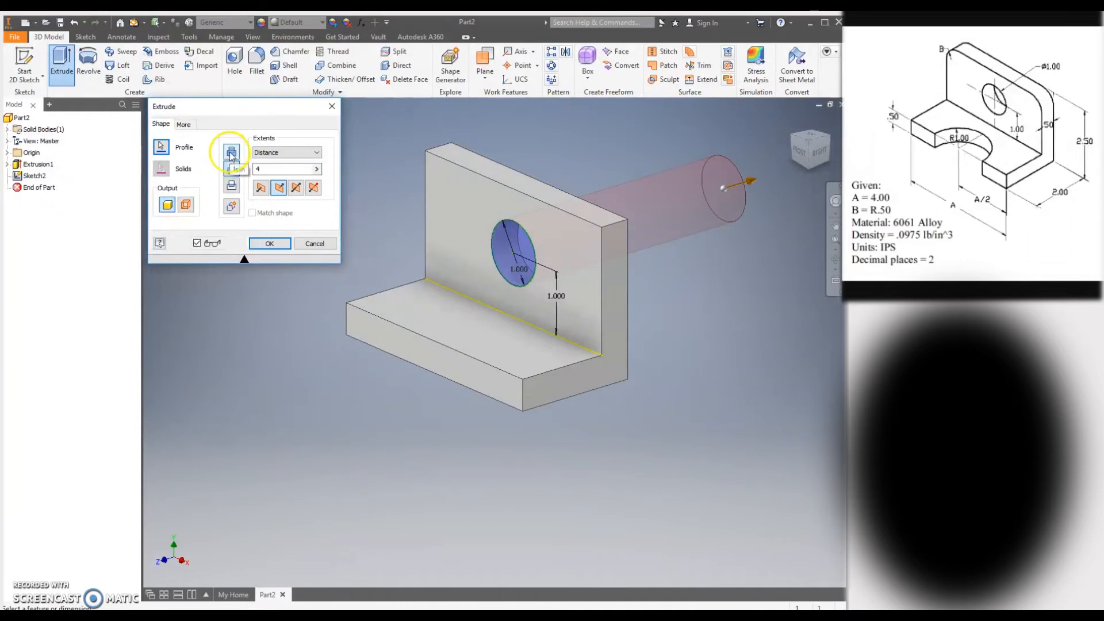
left_click(232, 169)
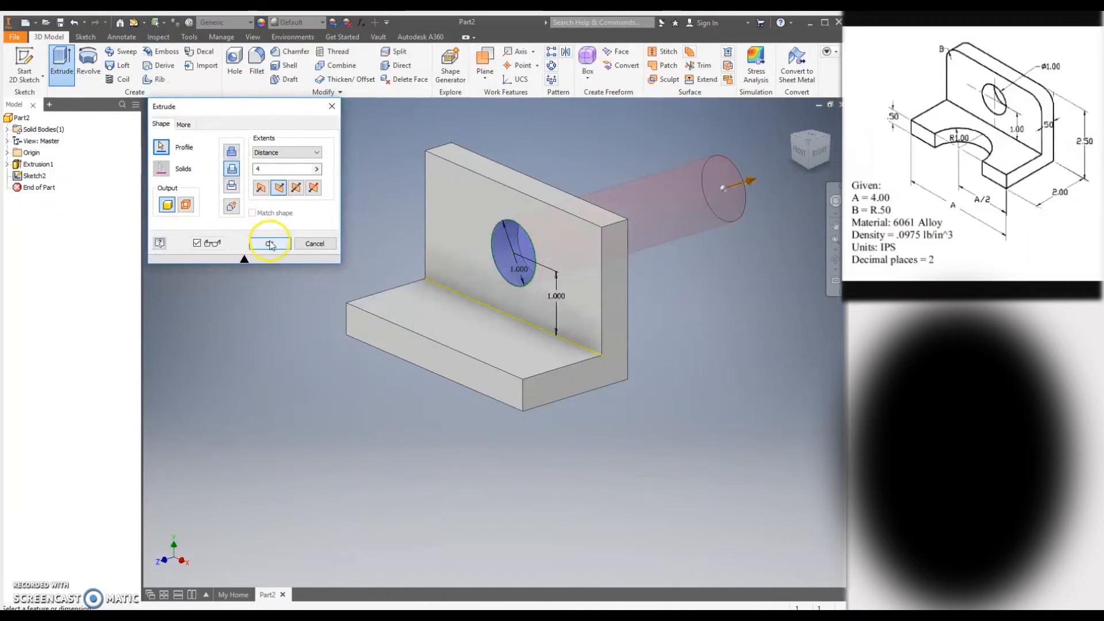
left_click(270, 244)
Sketch a 2 in diameter circle on the base leg's upper face, centred on its front edge's midpoint, and finish the sketch.
left_click(444, 326)
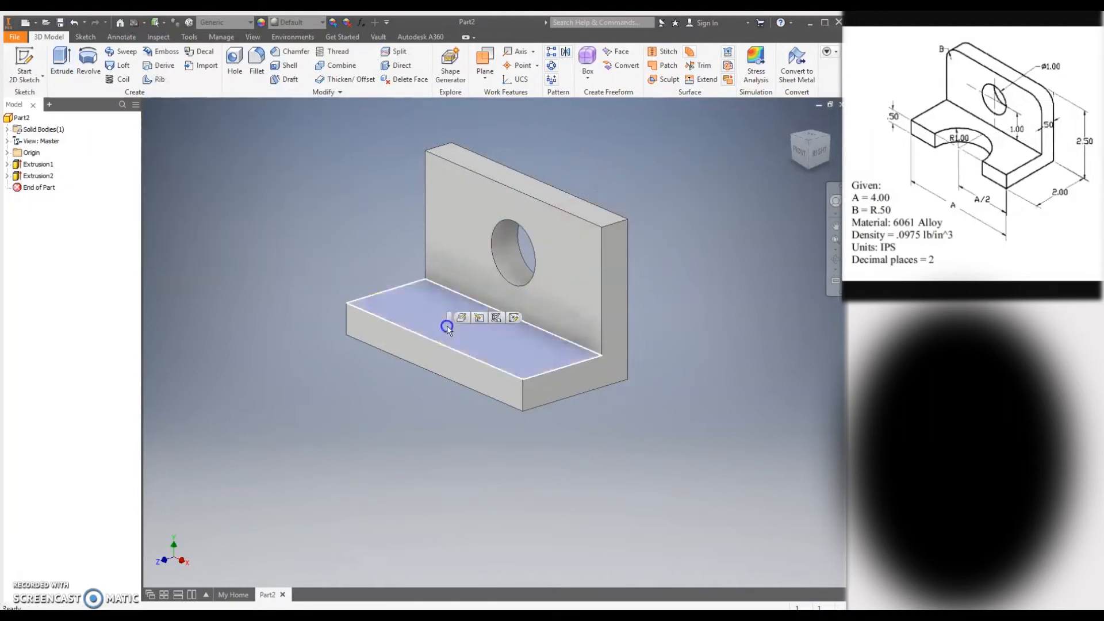
left_click(508, 319)
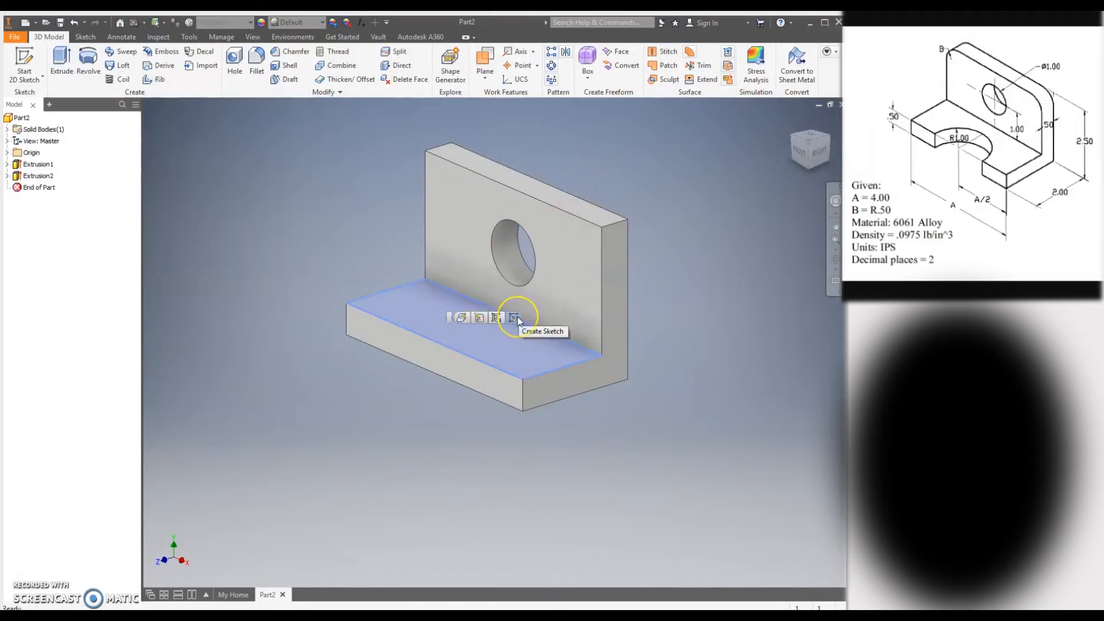
left_click(515, 318)
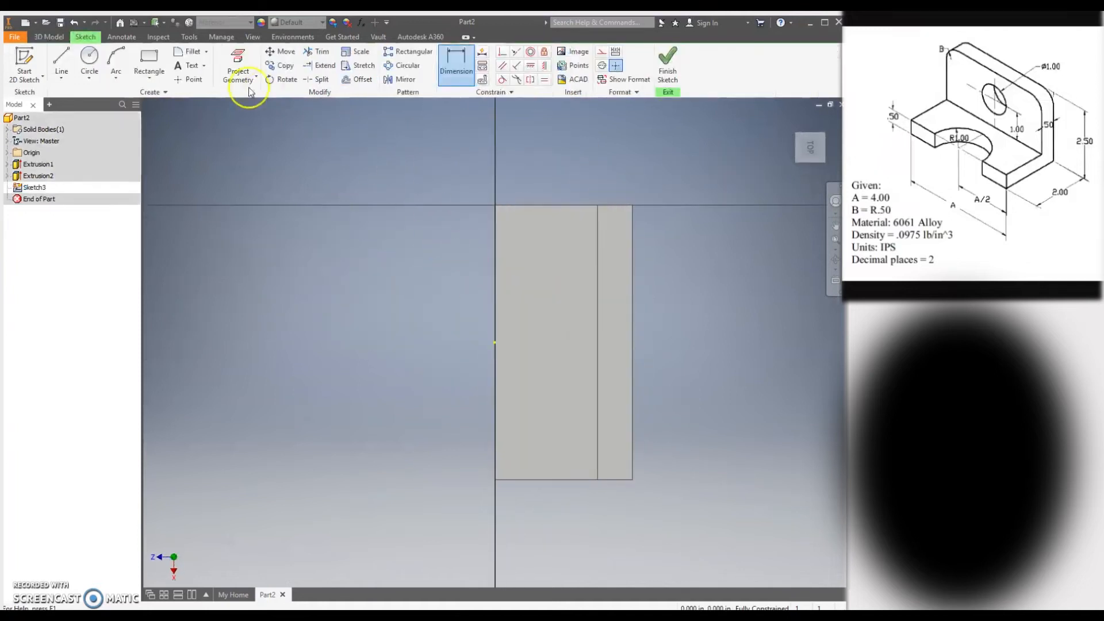
left_click(89, 61)
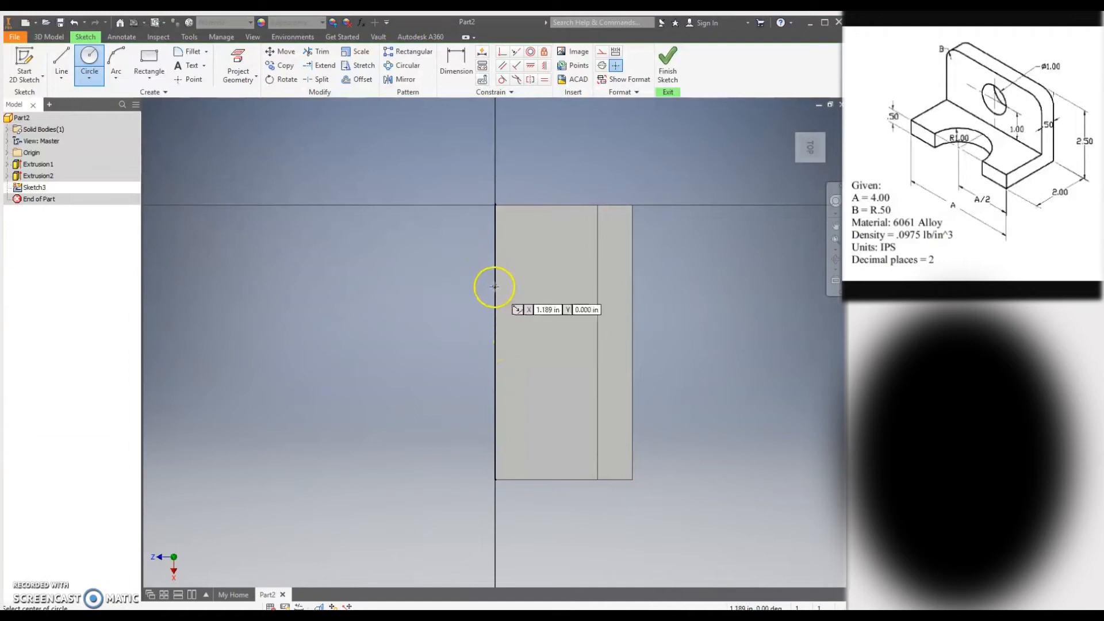
left_click(495, 343)
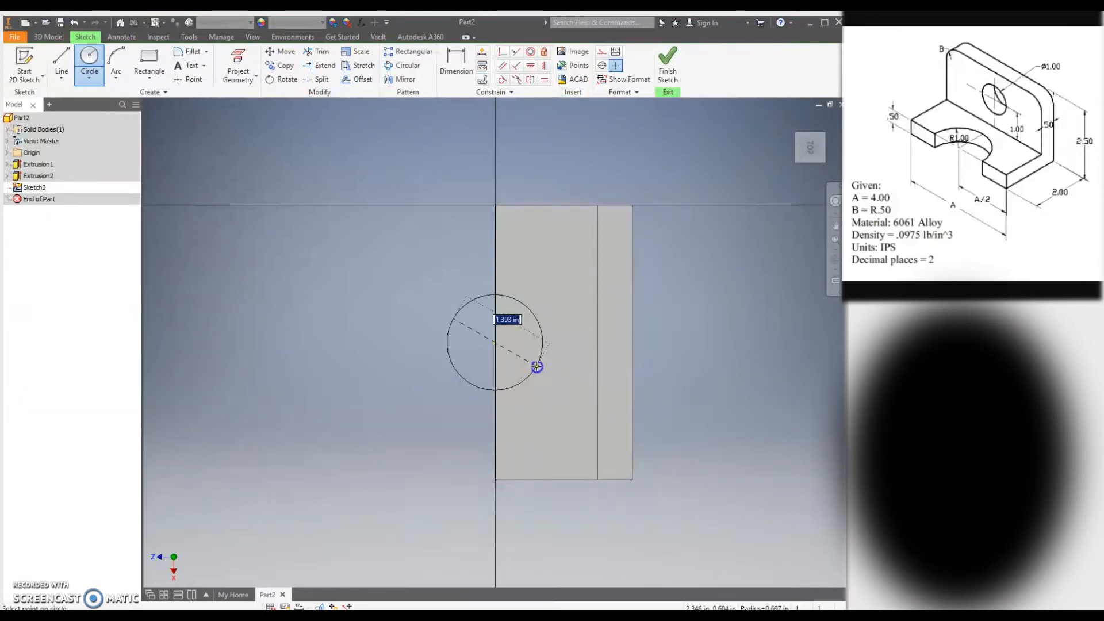
type("2")
key("Return")
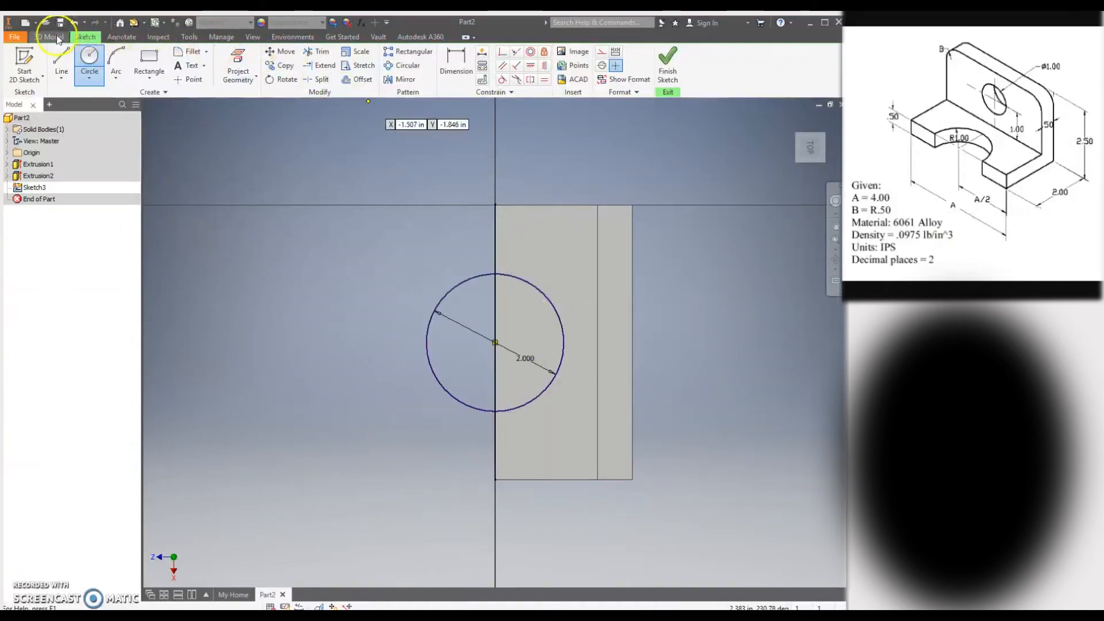
left_click(666, 67)
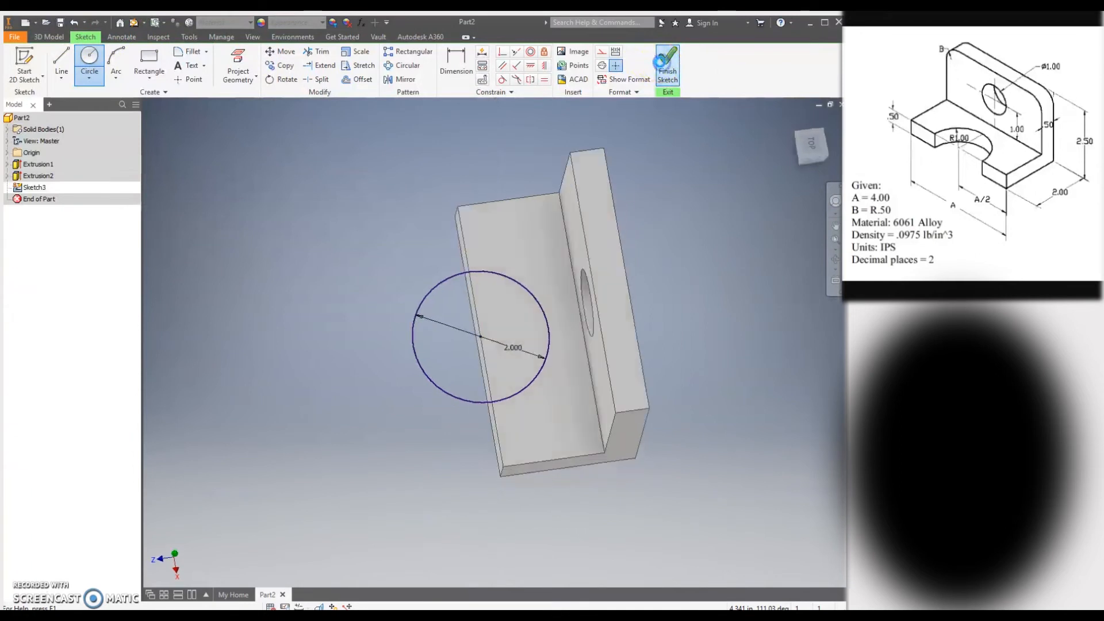
Extrude the 2 in circle as a 4 in cut down through the base leg to form the round cutout.
left_click(55, 66)
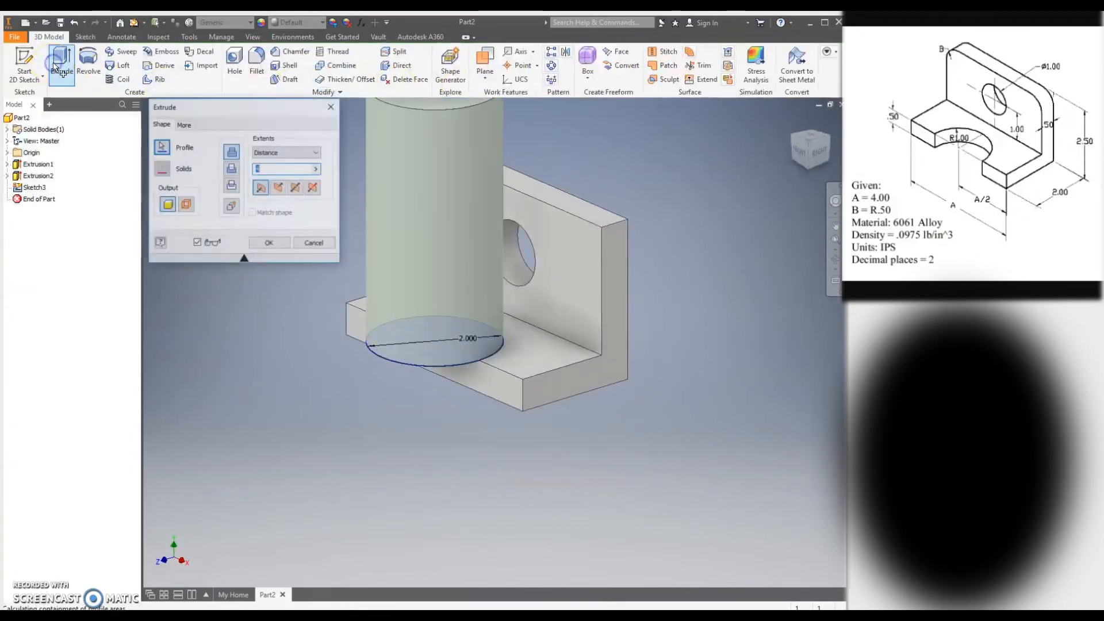
left_click(230, 169)
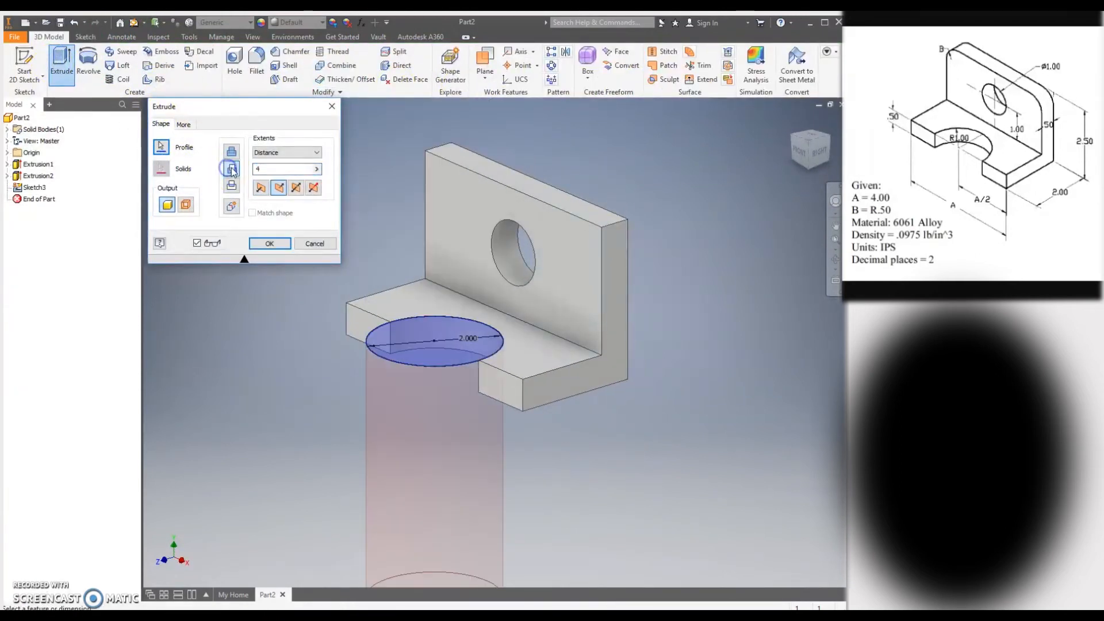
left_click(231, 152)
left_click(230, 170)
left_click(286, 243)
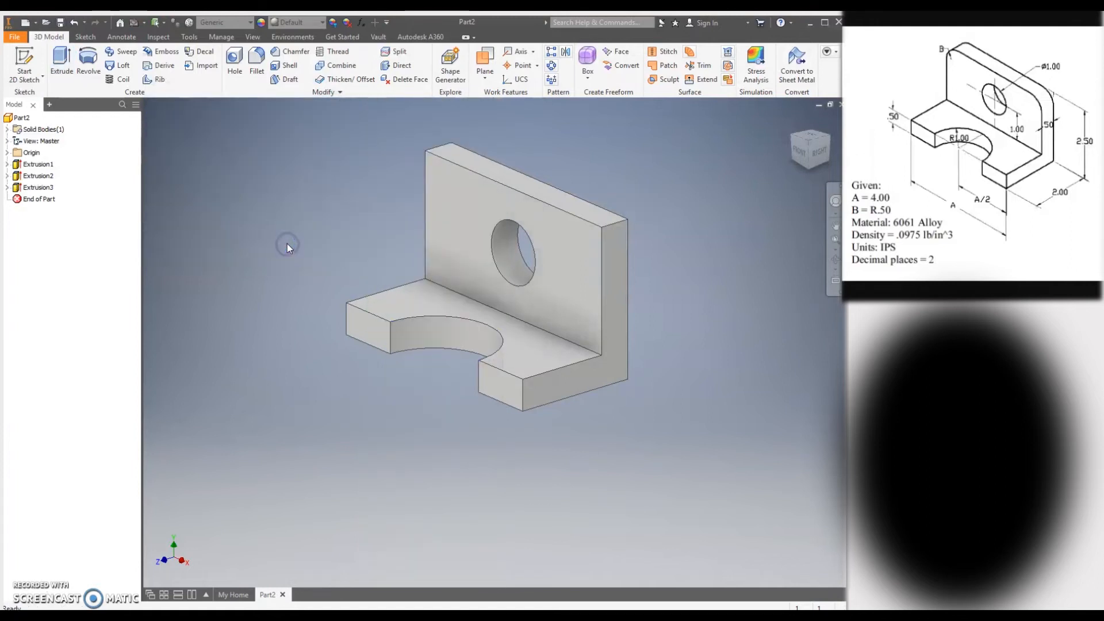
Fillet the upright's two upper corner edges with a 0.5 in radius.
scroll(394, 221, "up", 3)
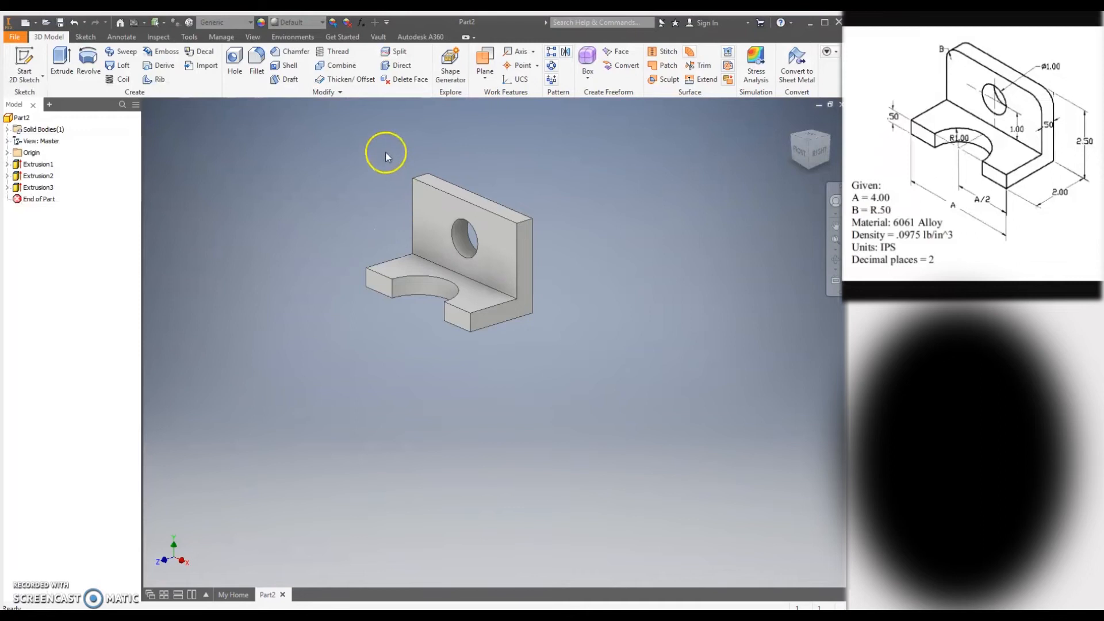
scroll(385, 152, "down", 3)
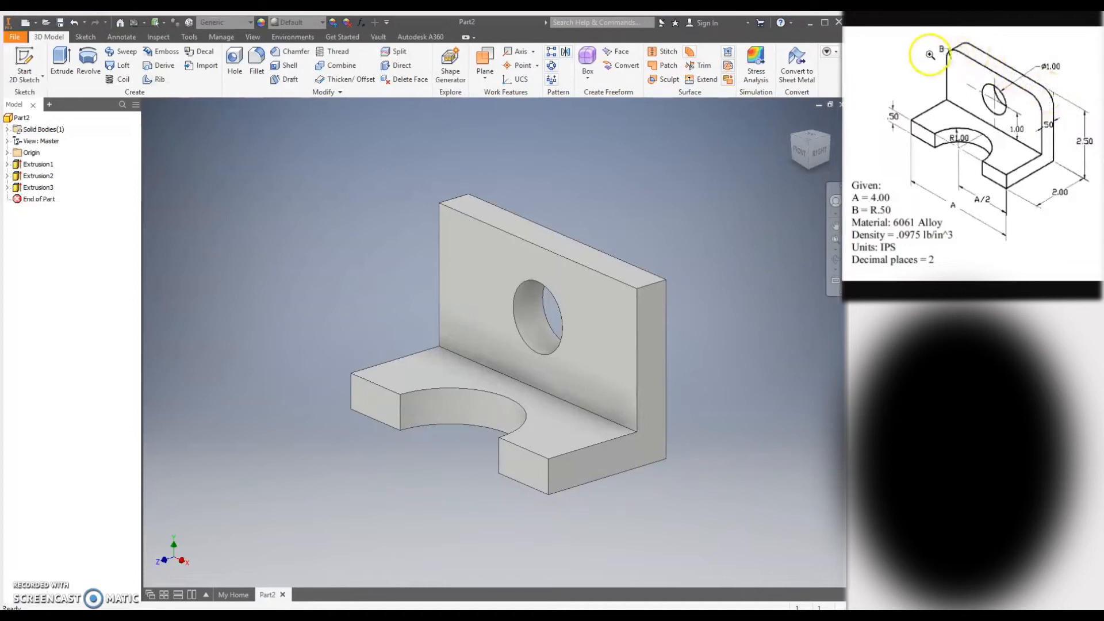
left_click(252, 62)
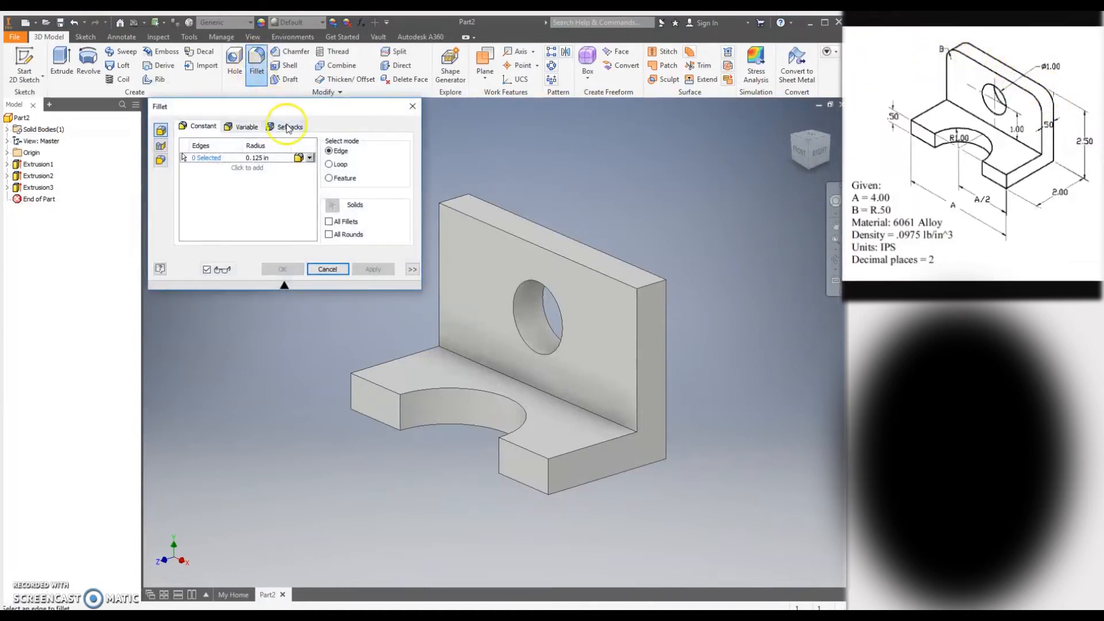
left_click(258, 157)
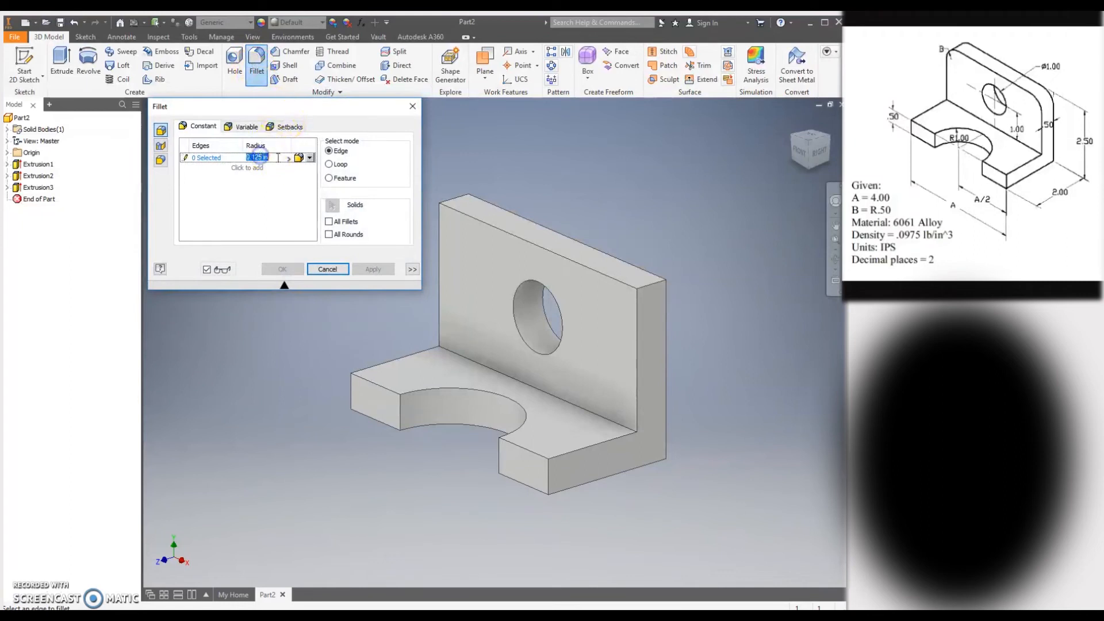
type(".5")
left_click(281, 190)
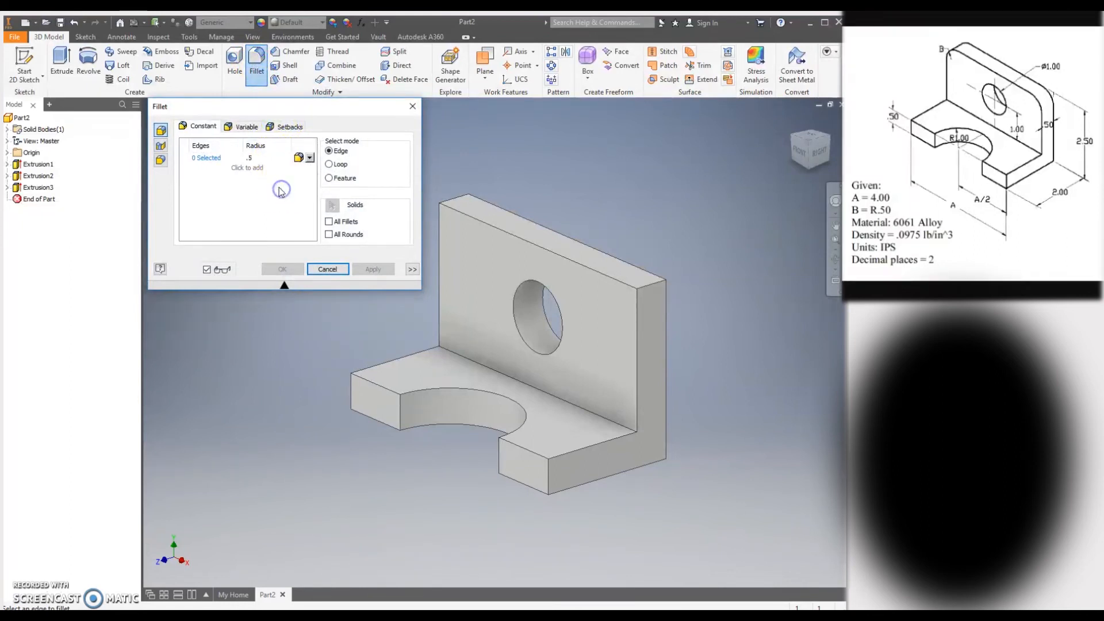
left_click(449, 202)
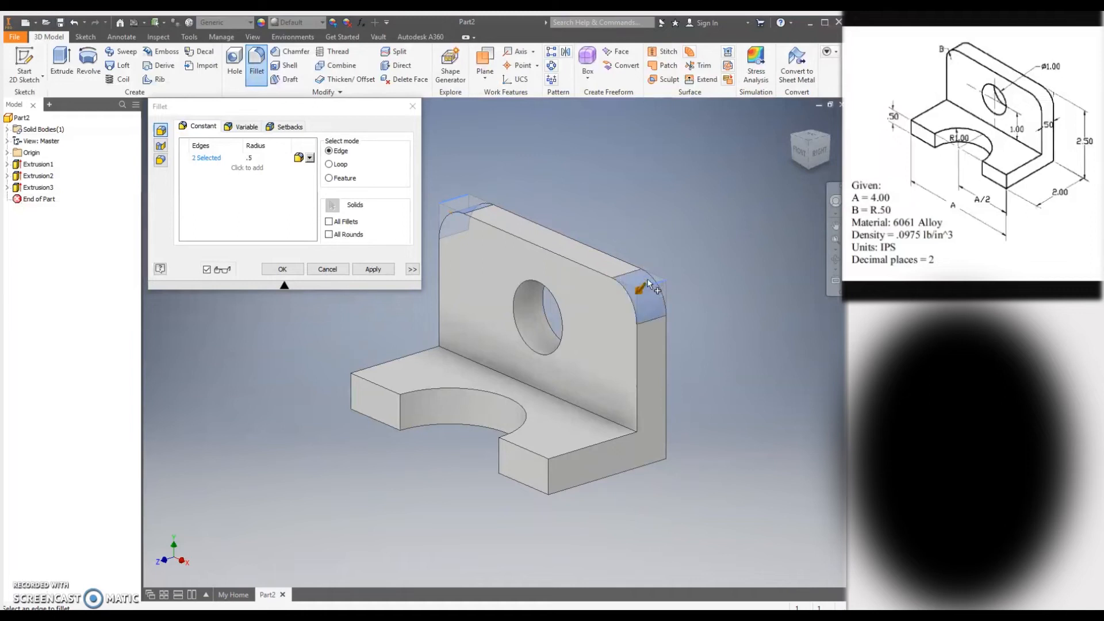
left_click(284, 270)
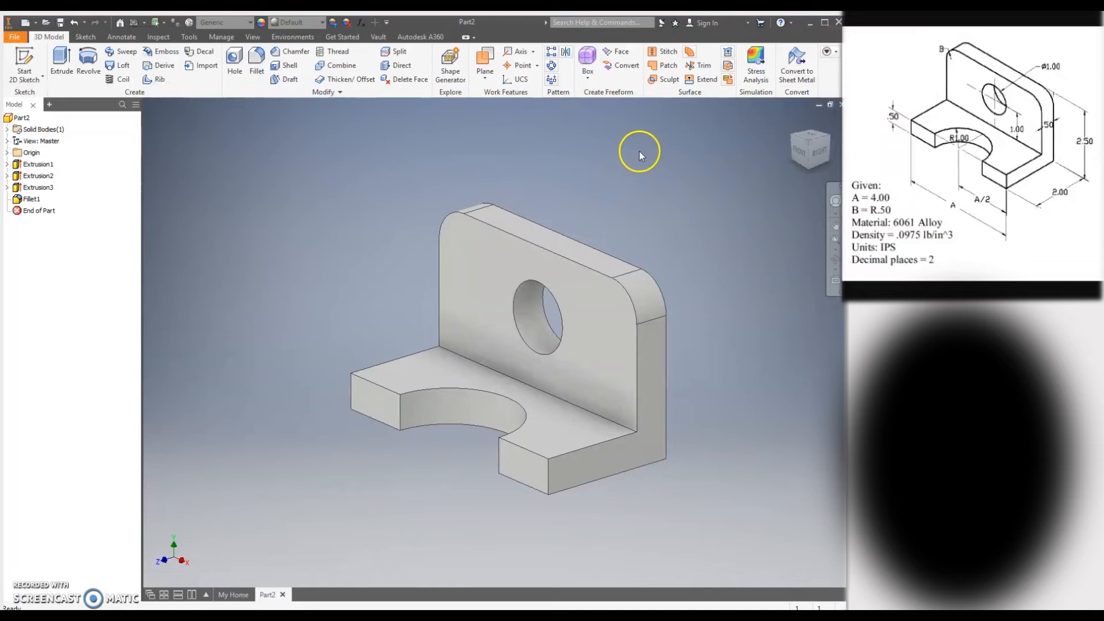
Set the part's material to Rubber in its physical iProperties.
left_click(11, 37)
left_click(56, 269)
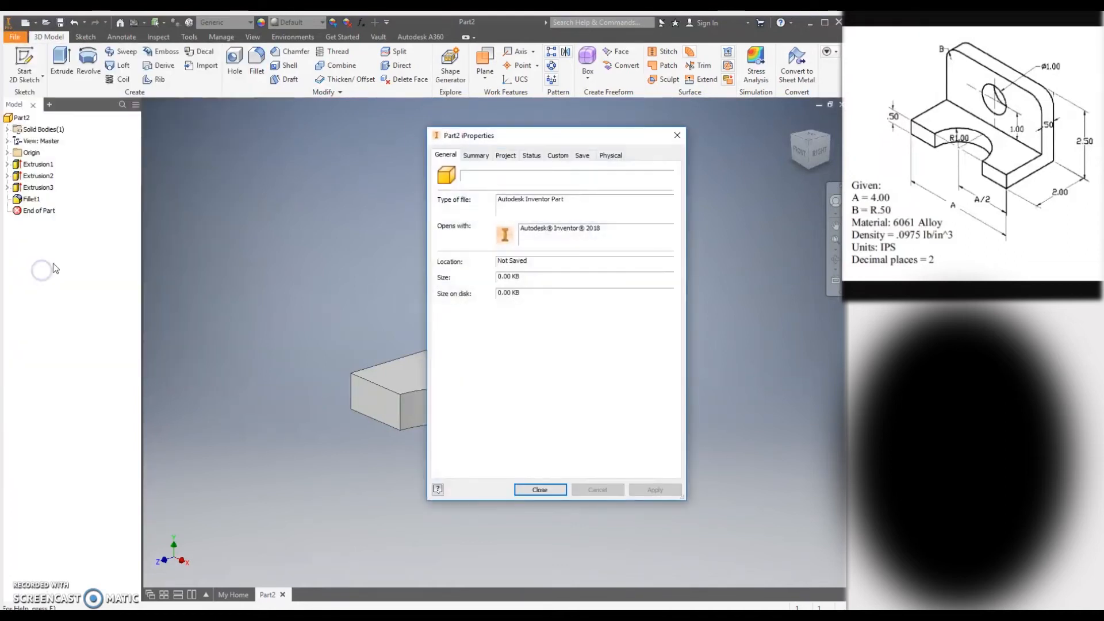
left_click_drag(469, 140, 736, 131)
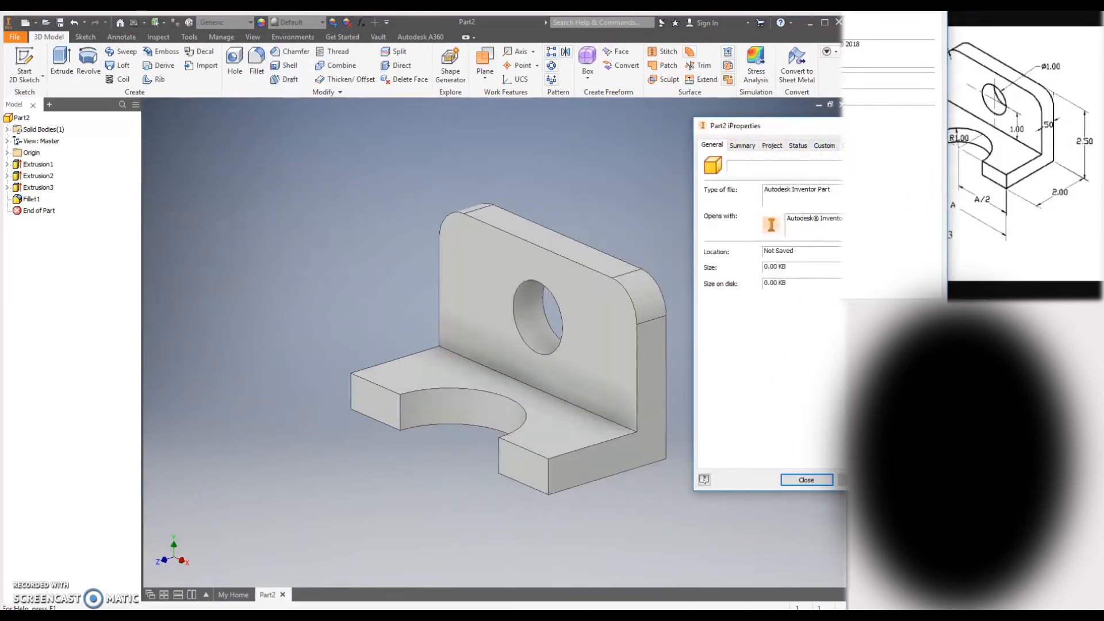
left_click(872, 146)
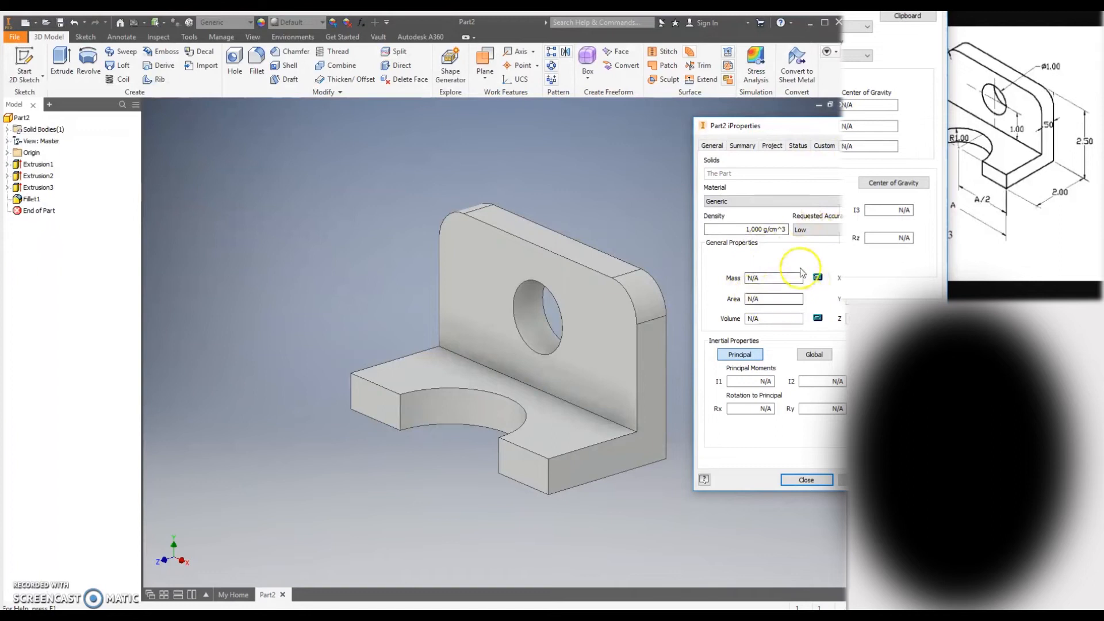
left_click(776, 204)
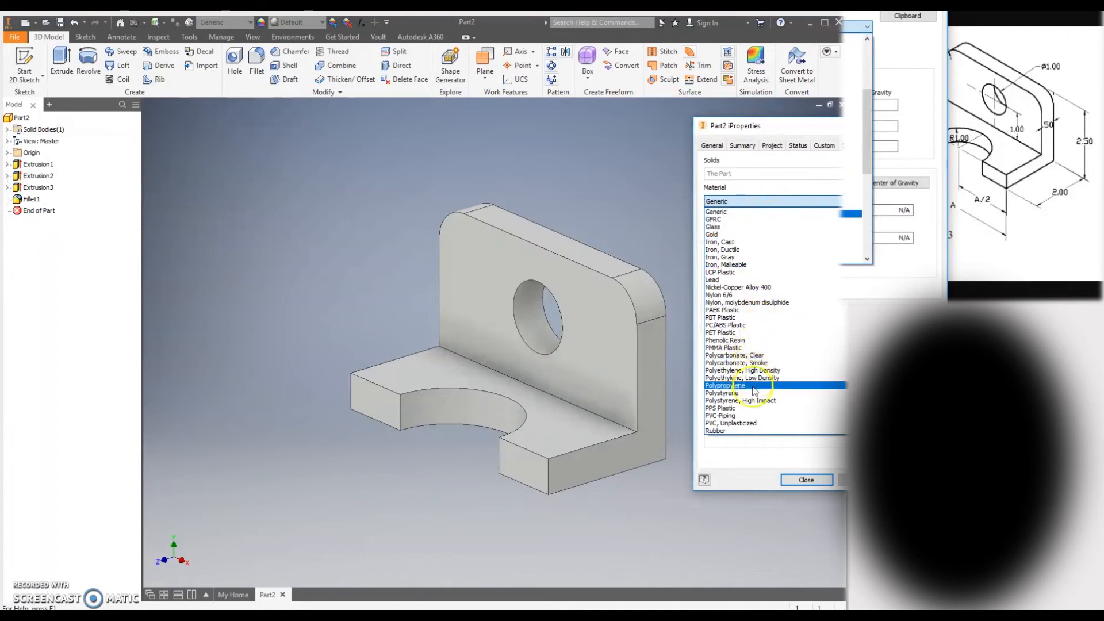
left_click(748, 431)
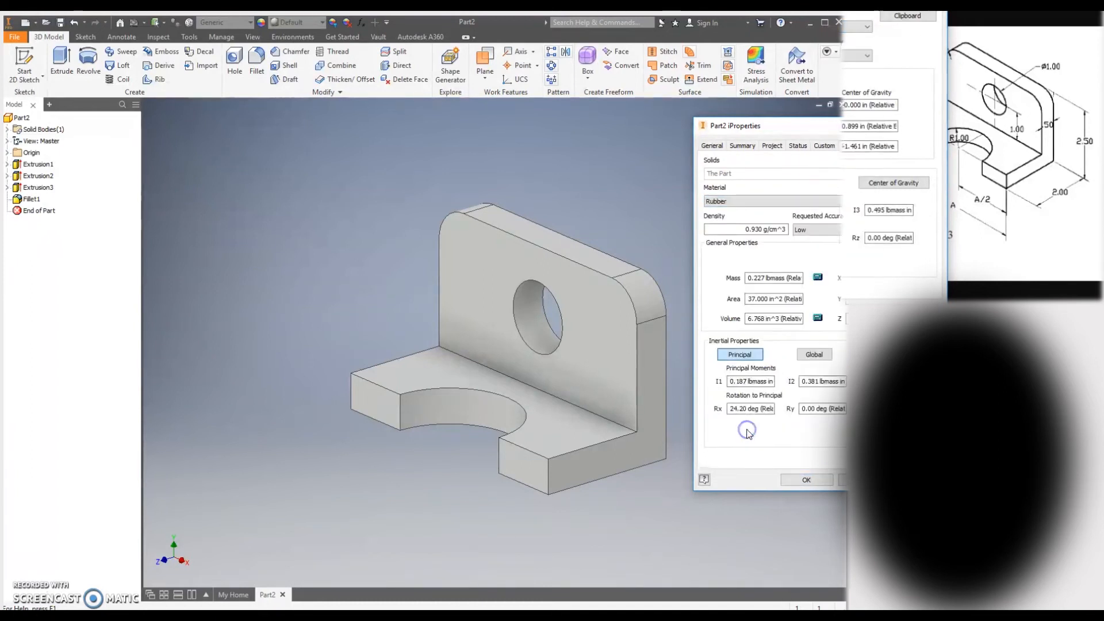
left_click(804, 480)
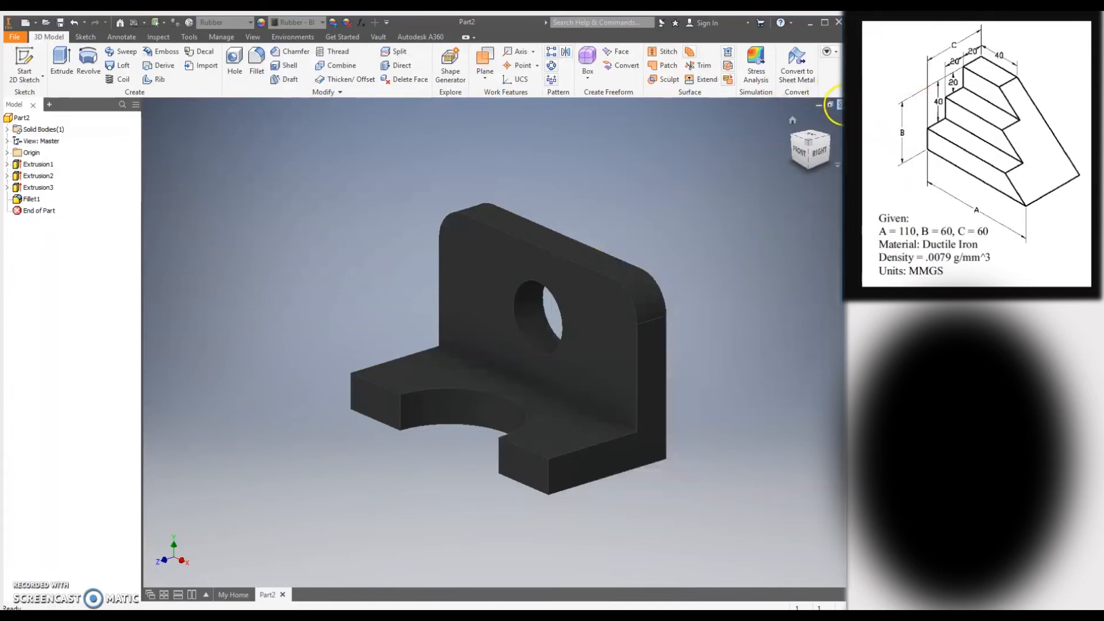
Close the bracket part without saving it.
left_click(839, 104)
left_click(391, 344)
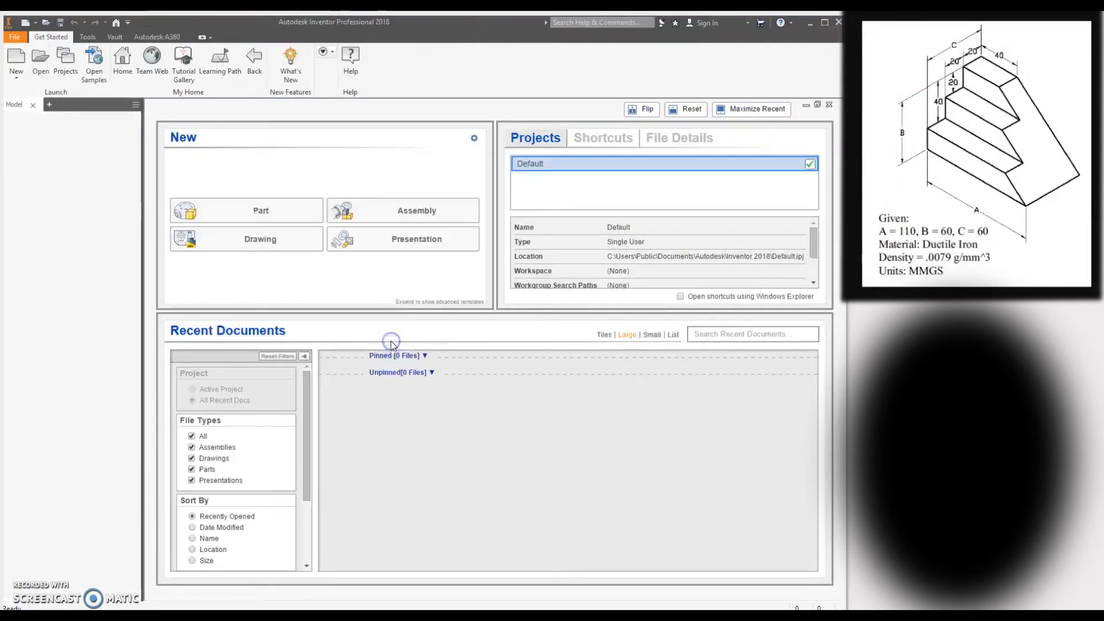
Create a new part and start a 2D sketch on the front origin plane.
left_click(247, 210)
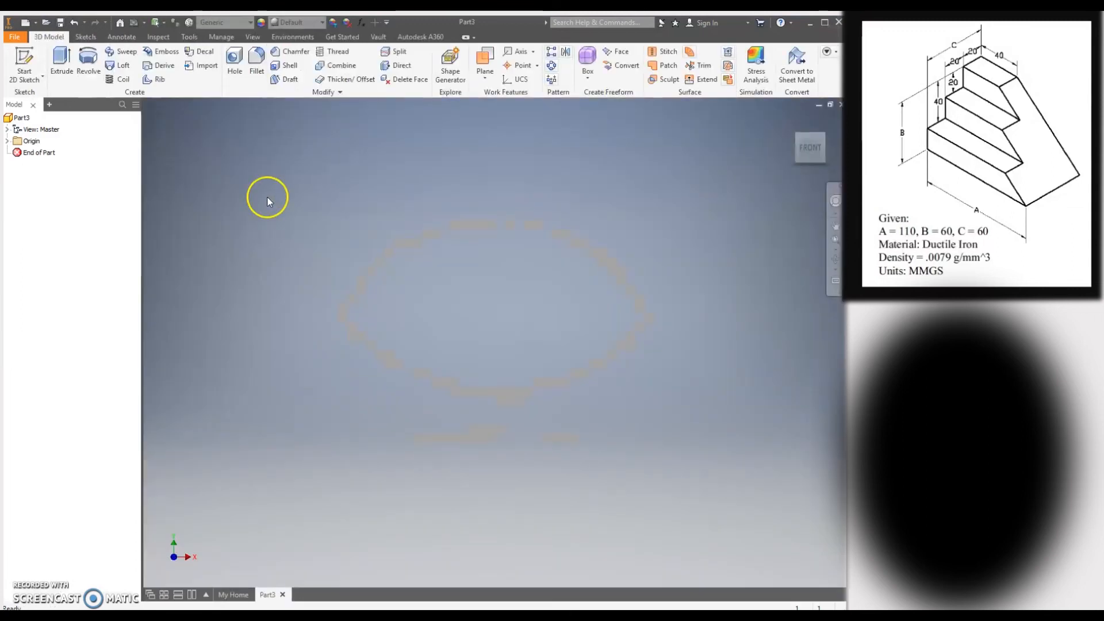
left_click(80, 38)
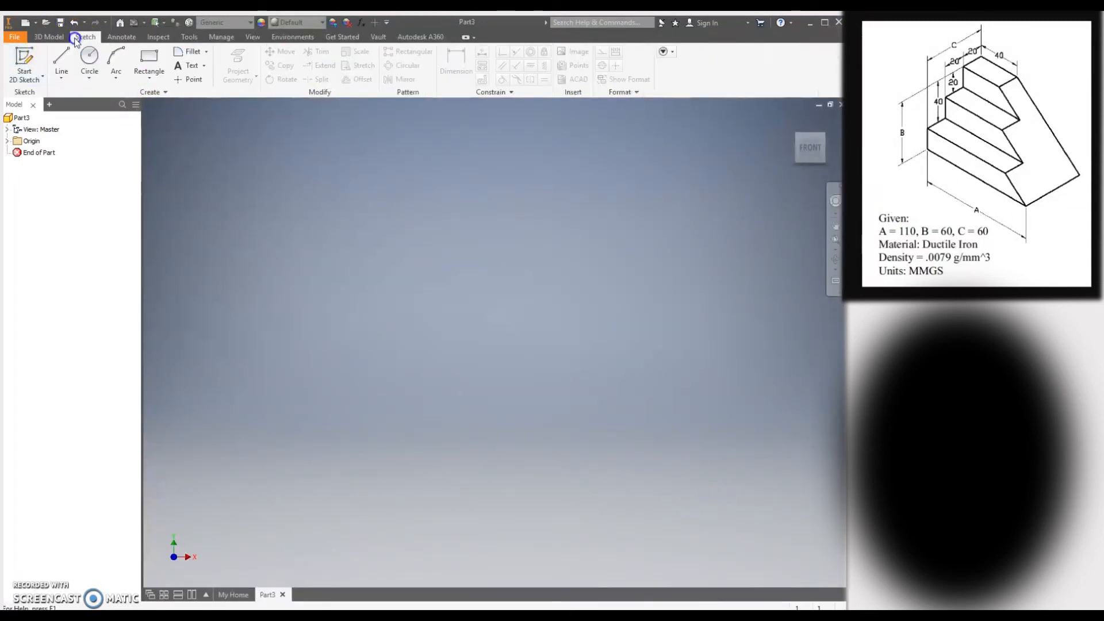
left_click(24, 60)
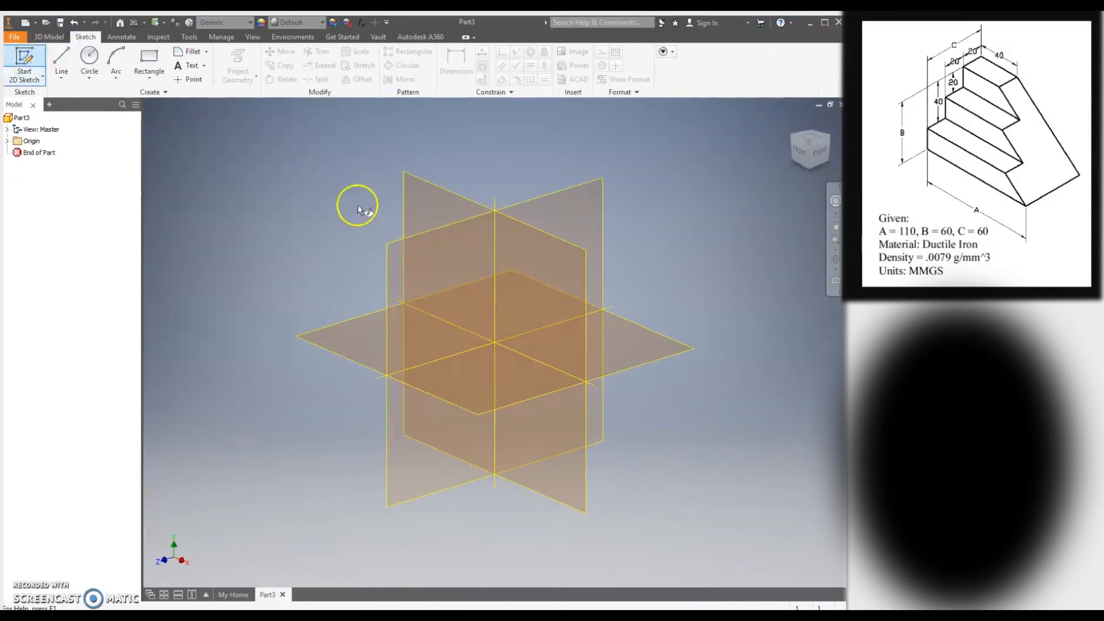
left_click(518, 247)
Sketch a closed three-step staircase profile from the origin, about 0.46 in high and 0.48 in wide, descending along the positive X axis.
left_click(61, 59)
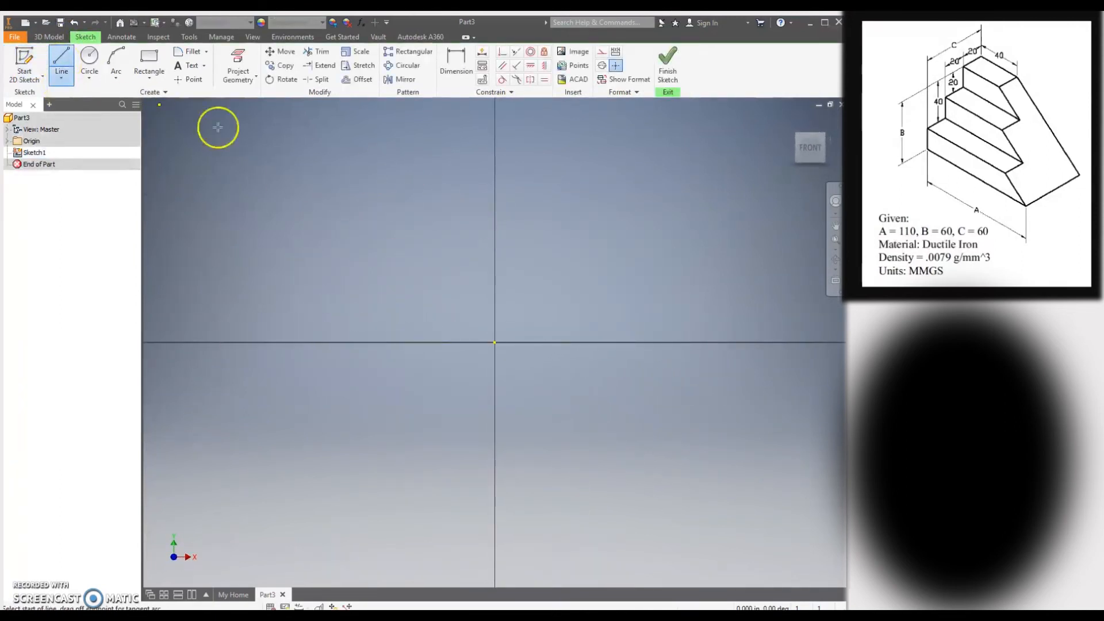
left_click(495, 178)
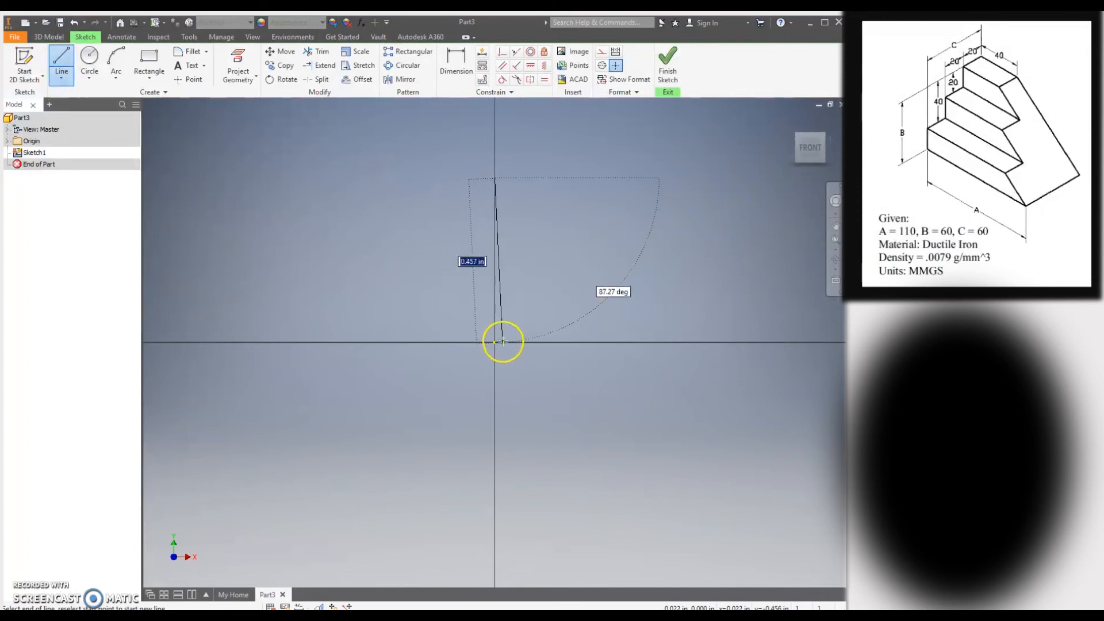
left_click(495, 343)
left_click(667, 342)
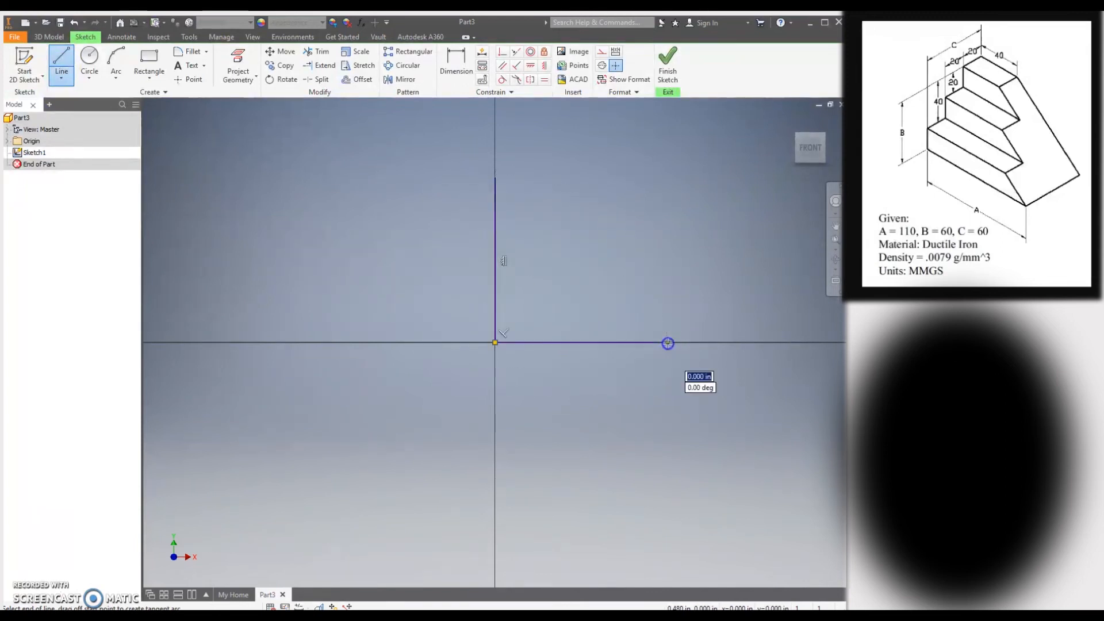
left_click(667, 296)
left_click(615, 297)
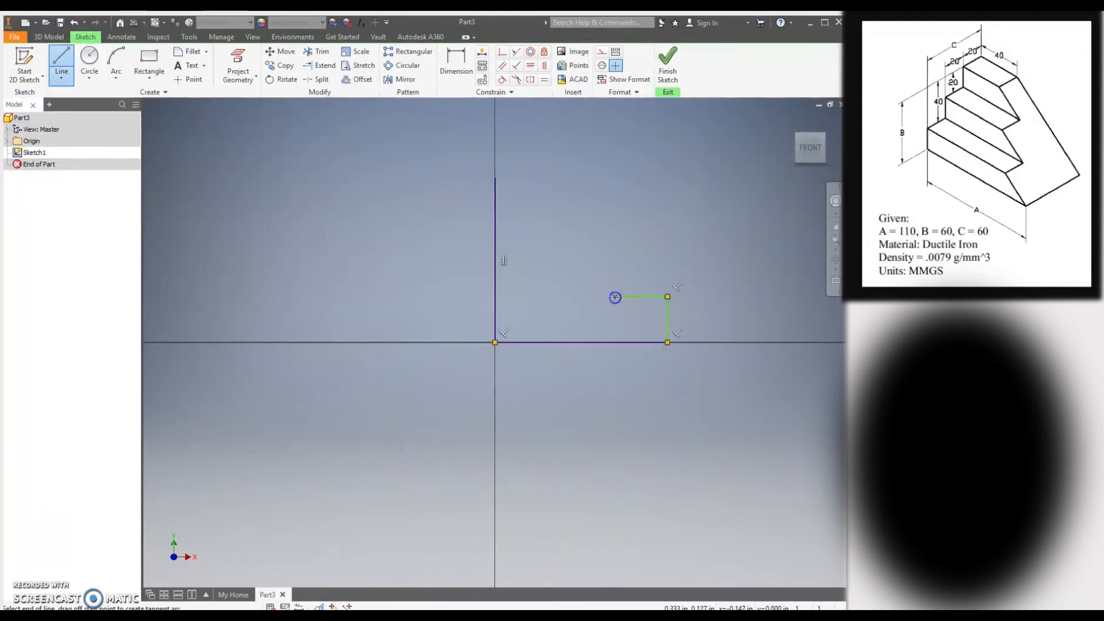
left_click(614, 256)
left_click(557, 256)
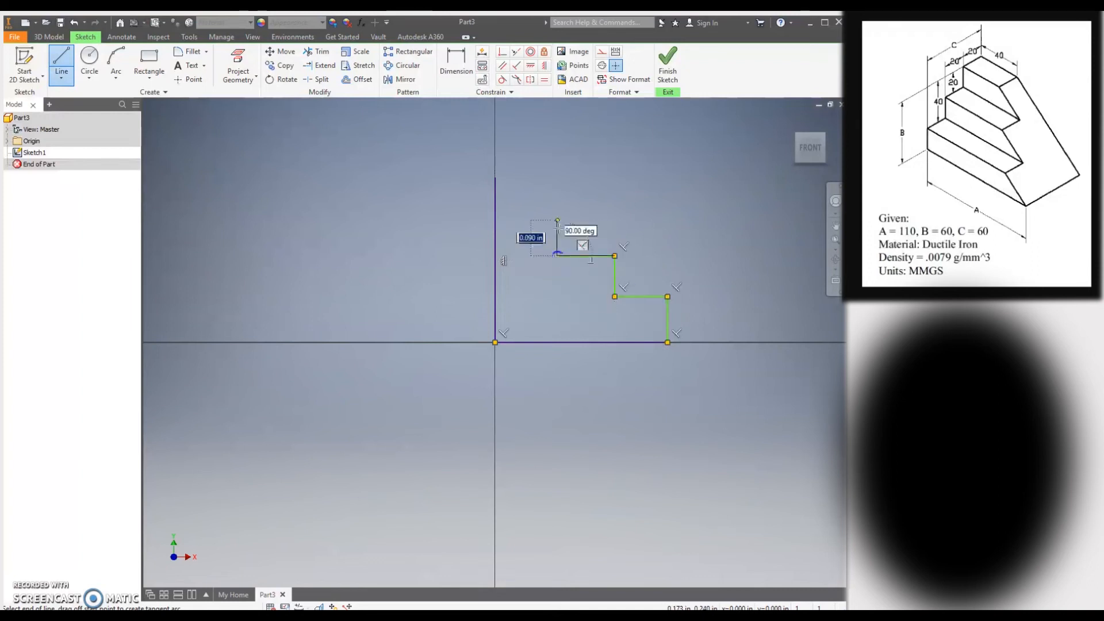
left_click(557, 178)
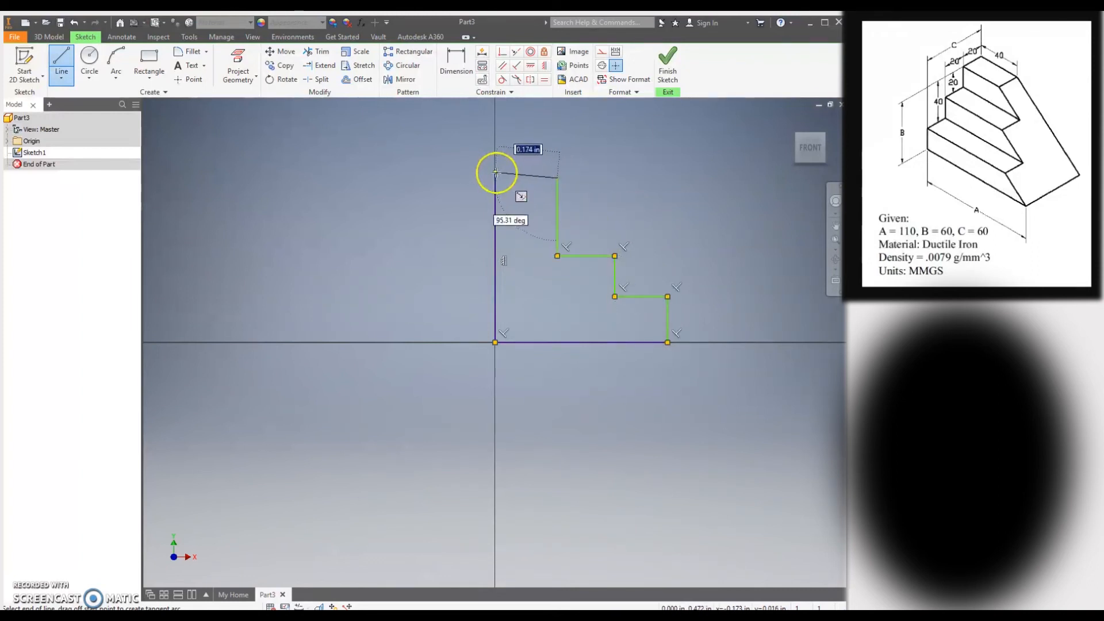
double_click(495, 178)
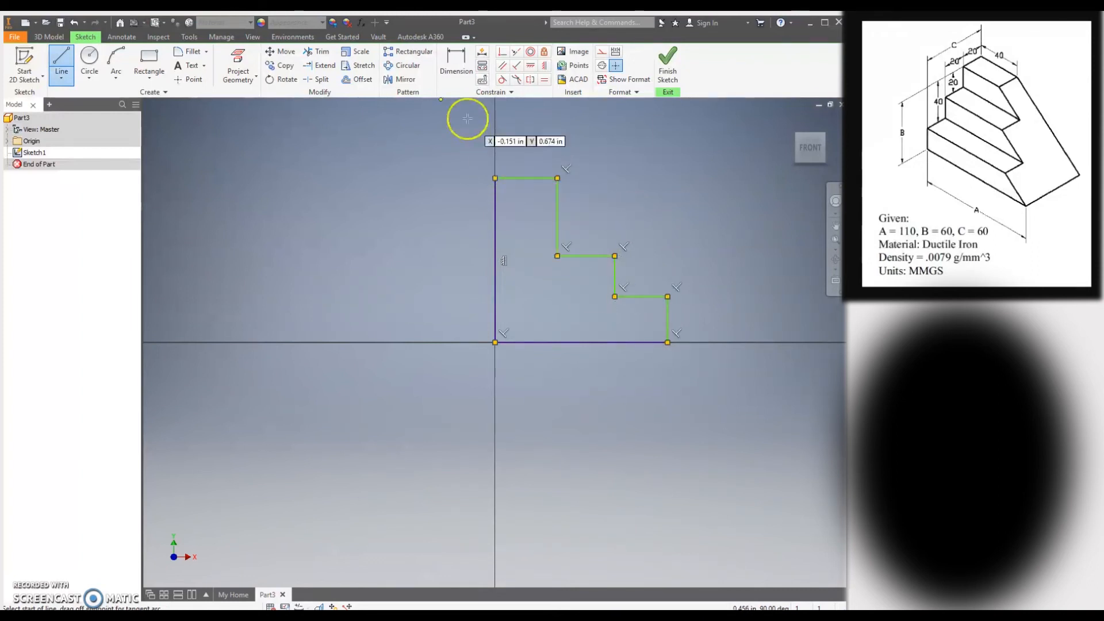
Dimension the uppermost riser of the profile to 20 in.
left_click(452, 65)
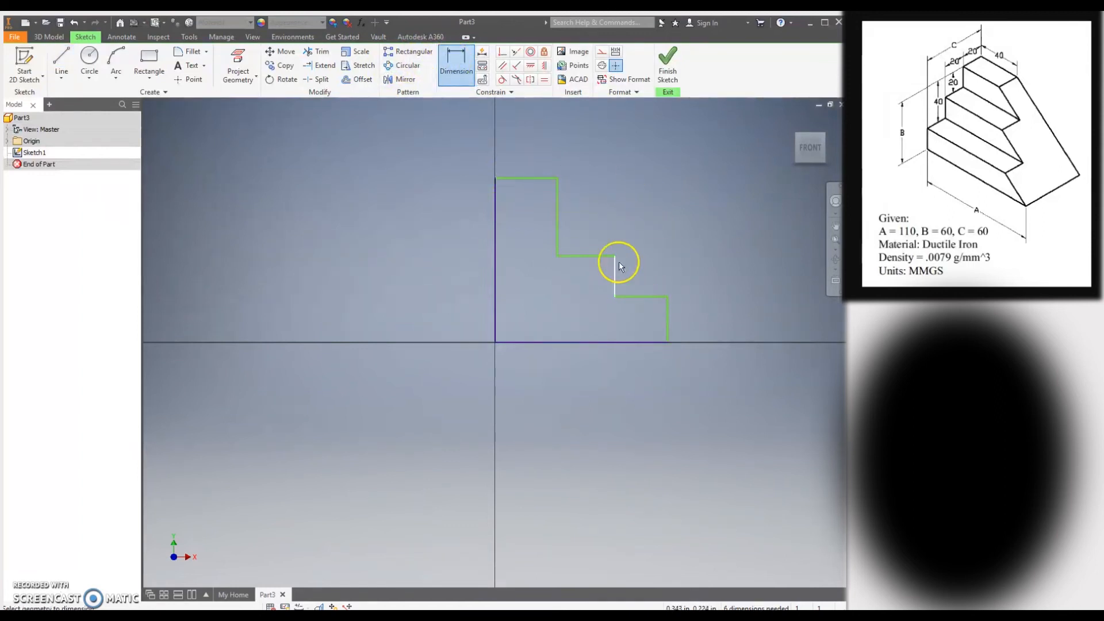
left_click(556, 224)
left_click(689, 226)
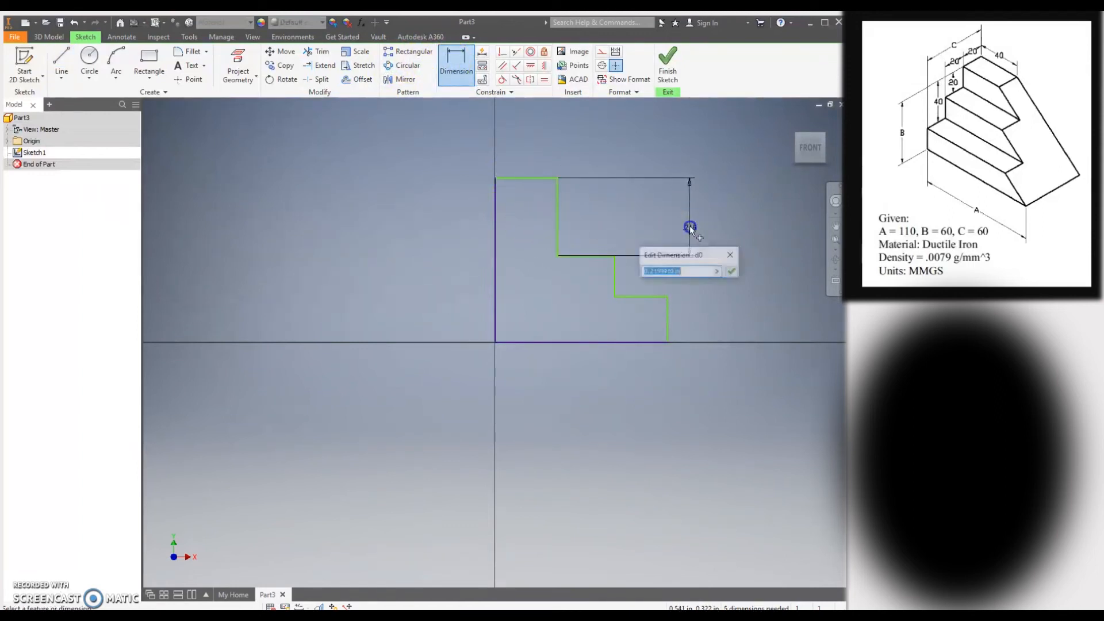
type("20")
key("Return")
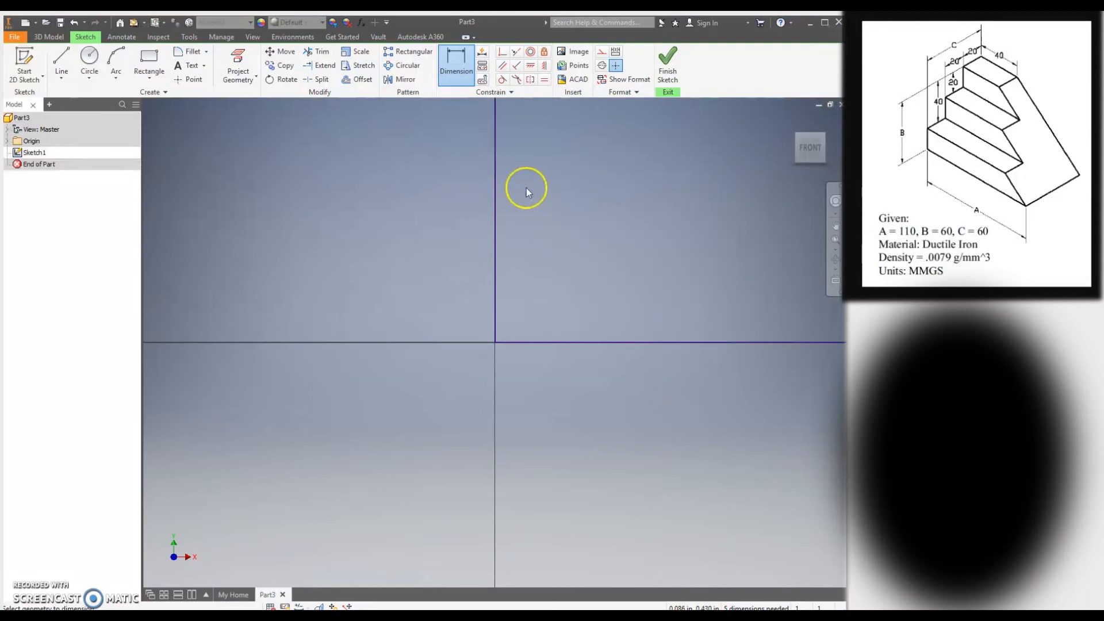
Dimension the vertical distance from the top edge to the lowest step's tread as 40 in.
scroll(557, 254, "up", 5)
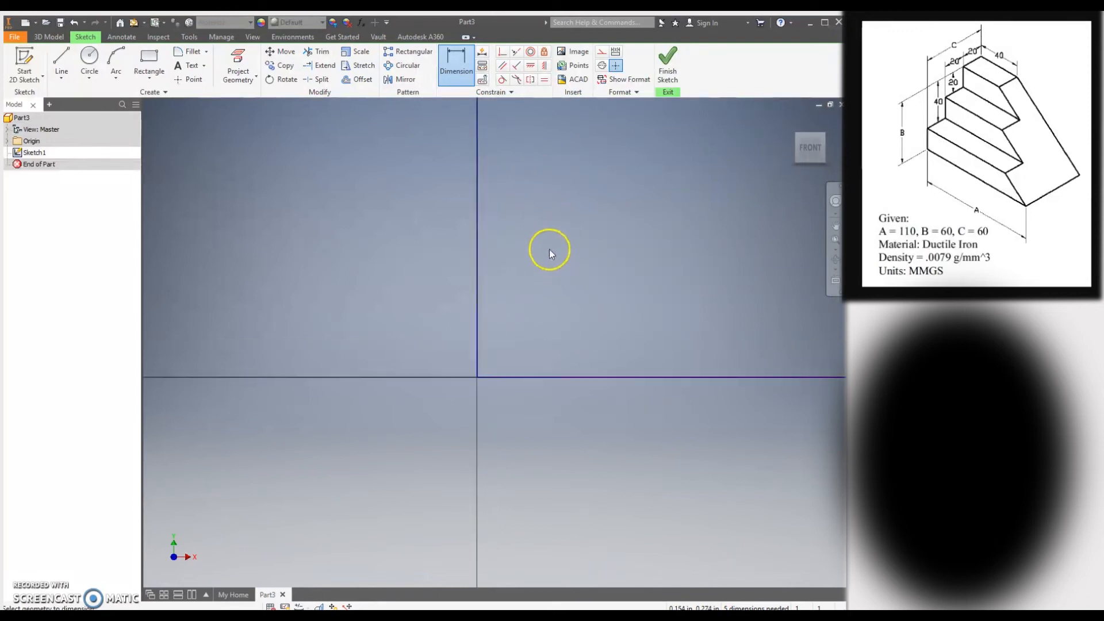
scroll(560, 238, "down", 5)
left_click(538, 161)
left_click(709, 377)
scroll(710, 353, "up", 5)
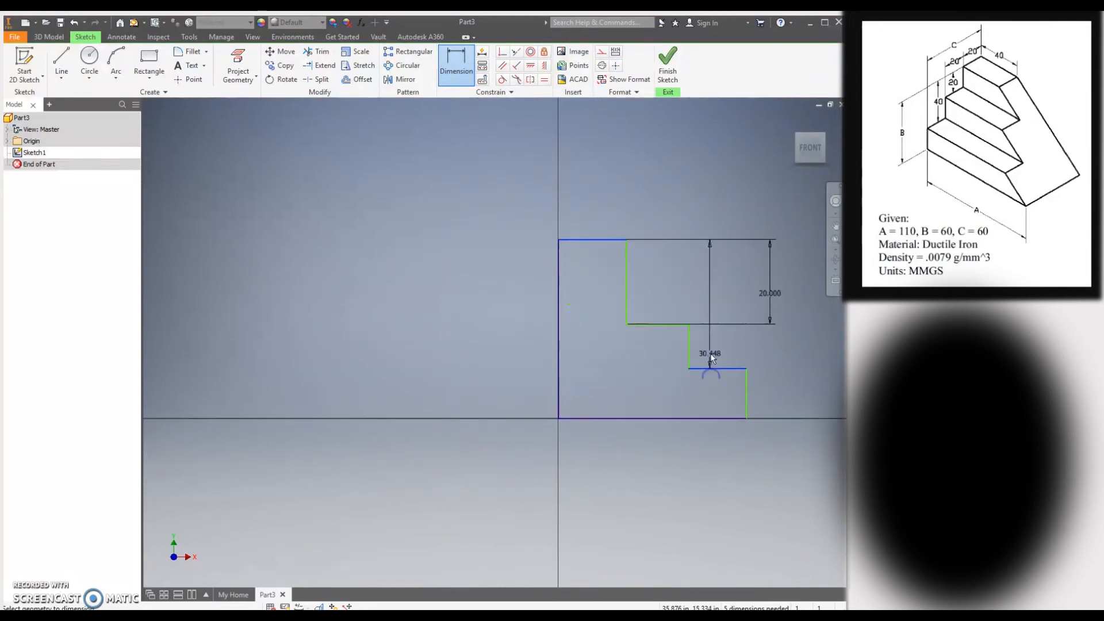
left_click(782, 333)
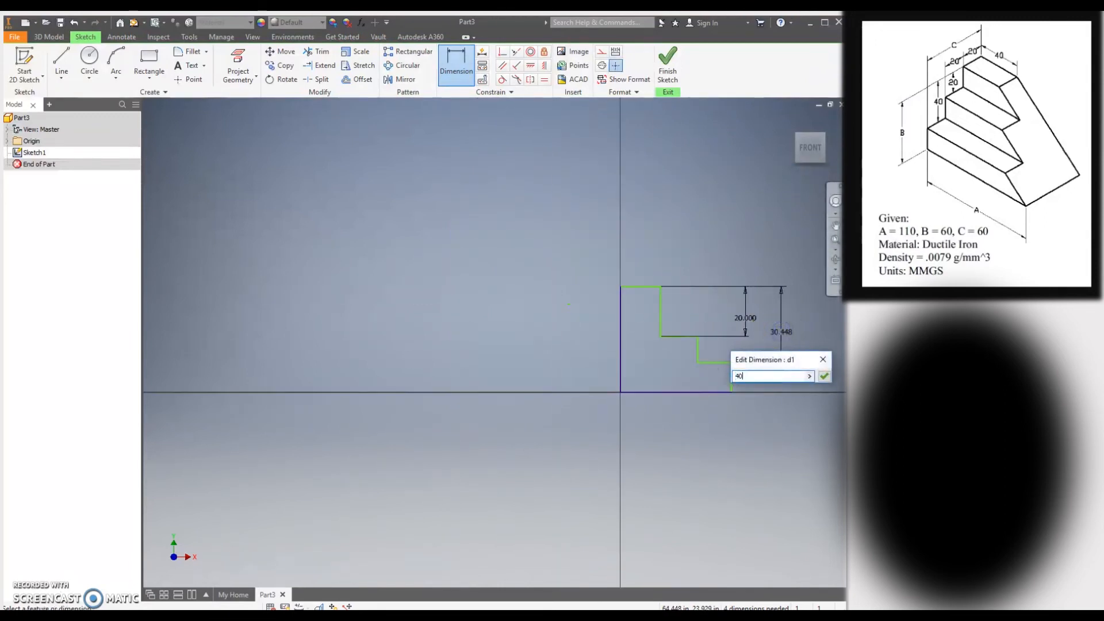
key("Return")
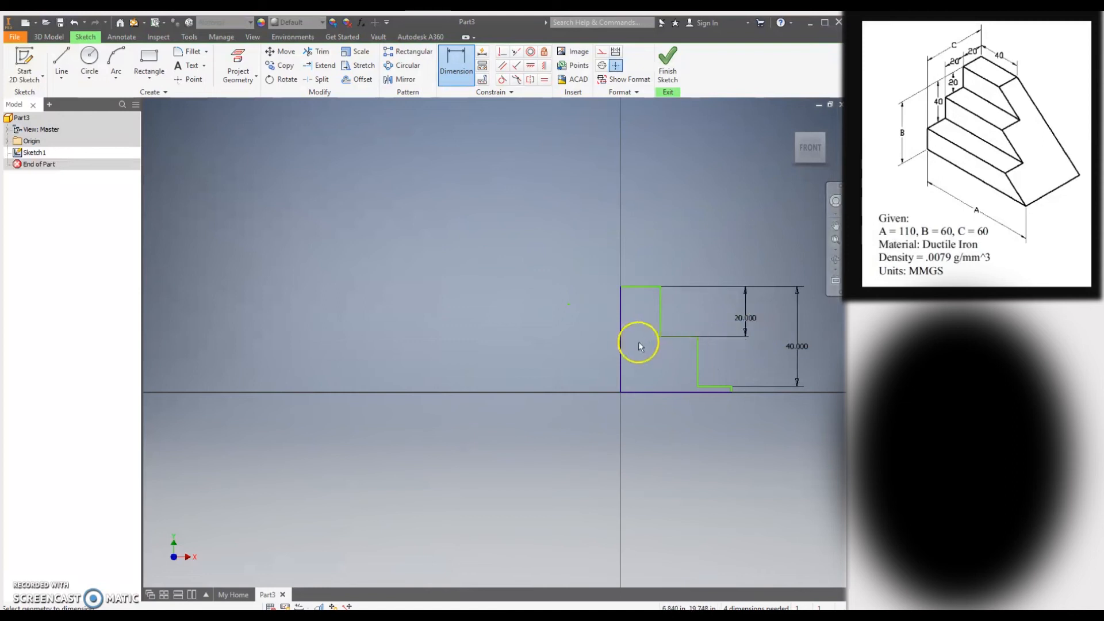
Dimension the full height of the profile's vertical back edge as 60 in.
left_click(621, 353)
left_click(563, 345)
type("60")
key("Return")
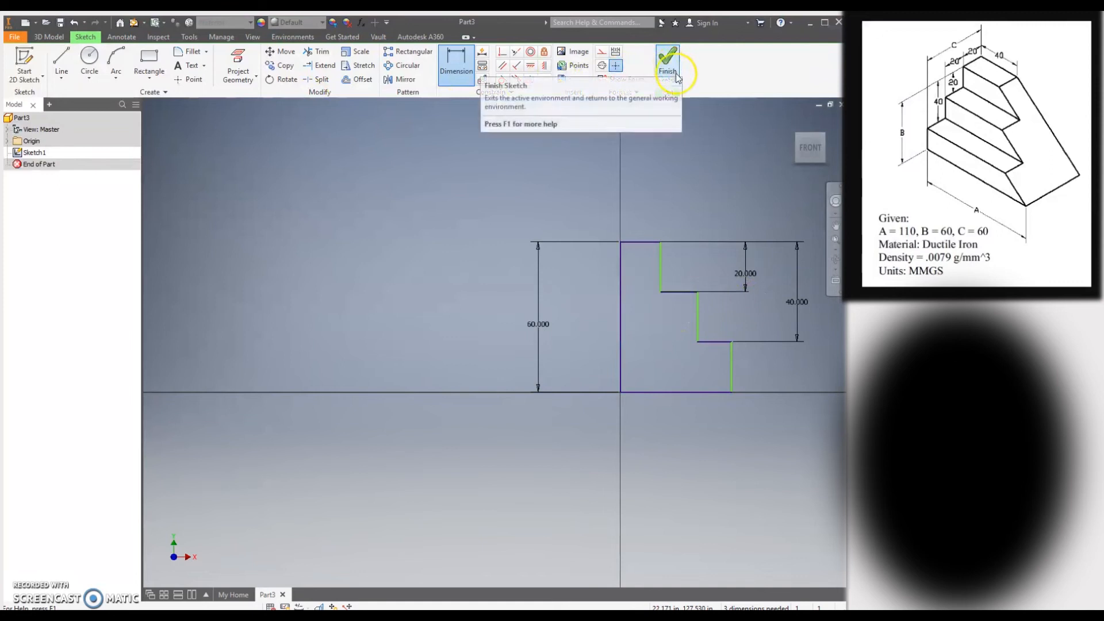
Dimension the profile's bottom edge with a length of 110 in.
left_click(664, 391)
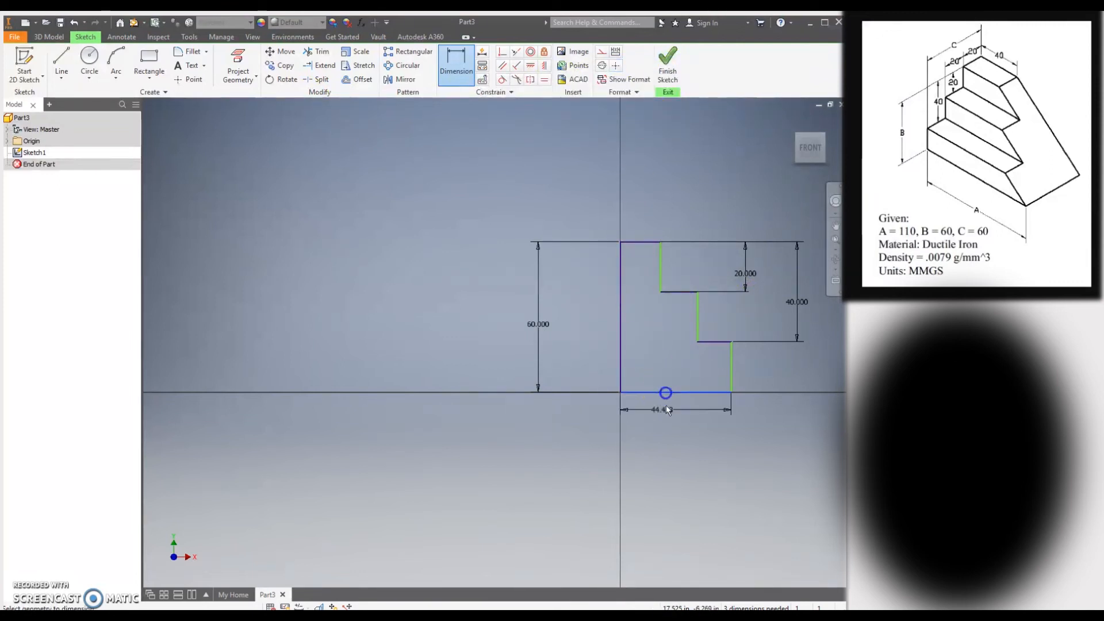
left_click(661, 418)
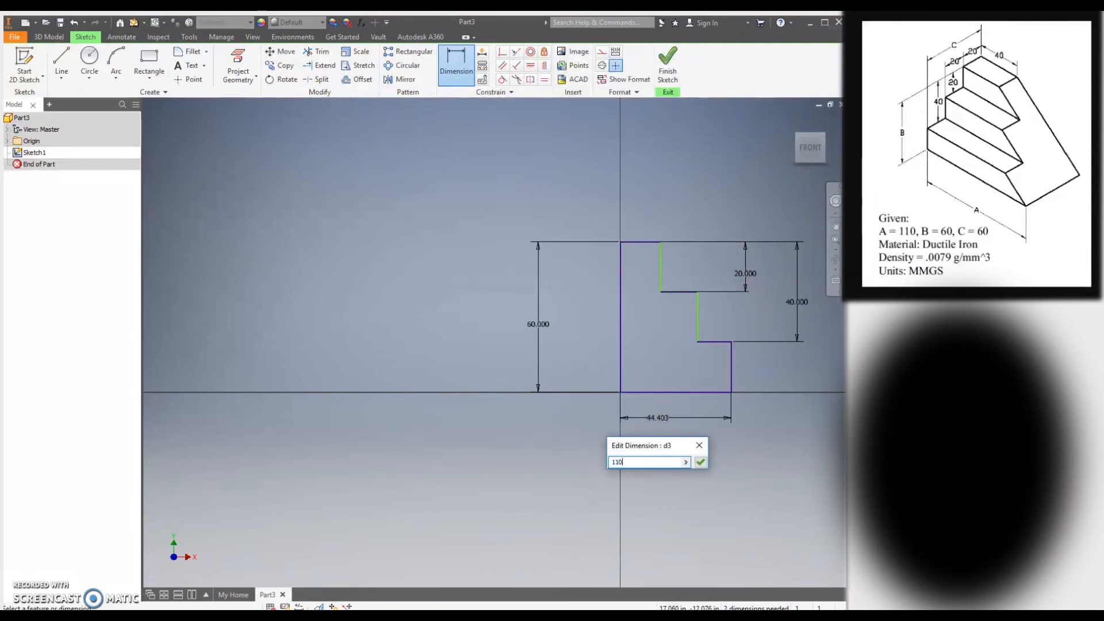
type("110")
key("Return")
Add a width dimension of 40 in to the profile's top edge.
scroll(677, 342, "up", 3)
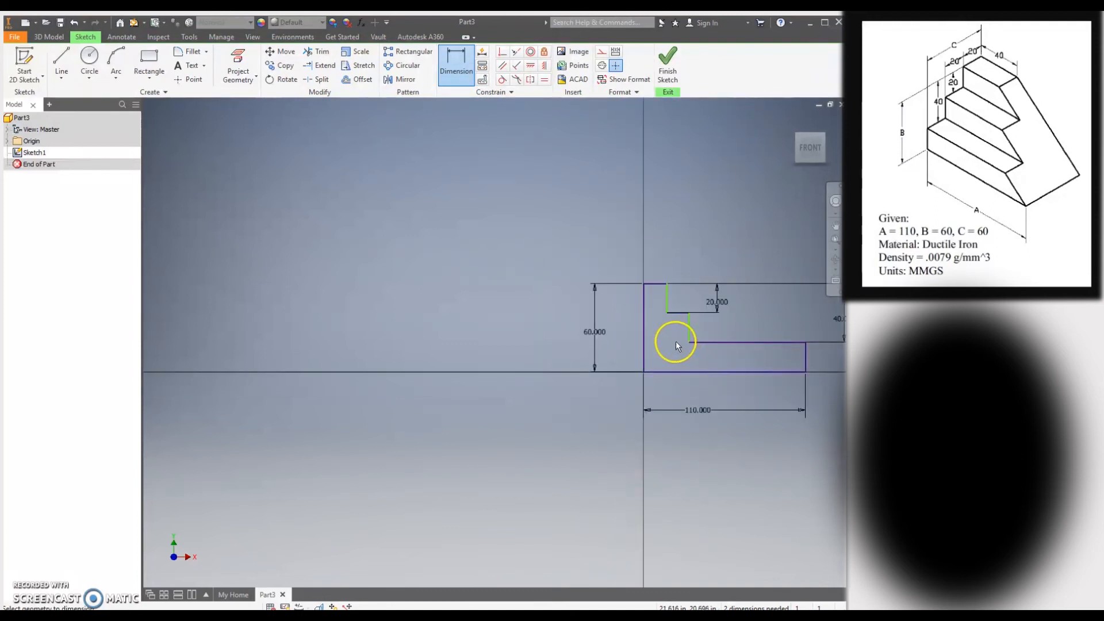
left_click(664, 309)
left_click(664, 274)
type("40")
key("Return")
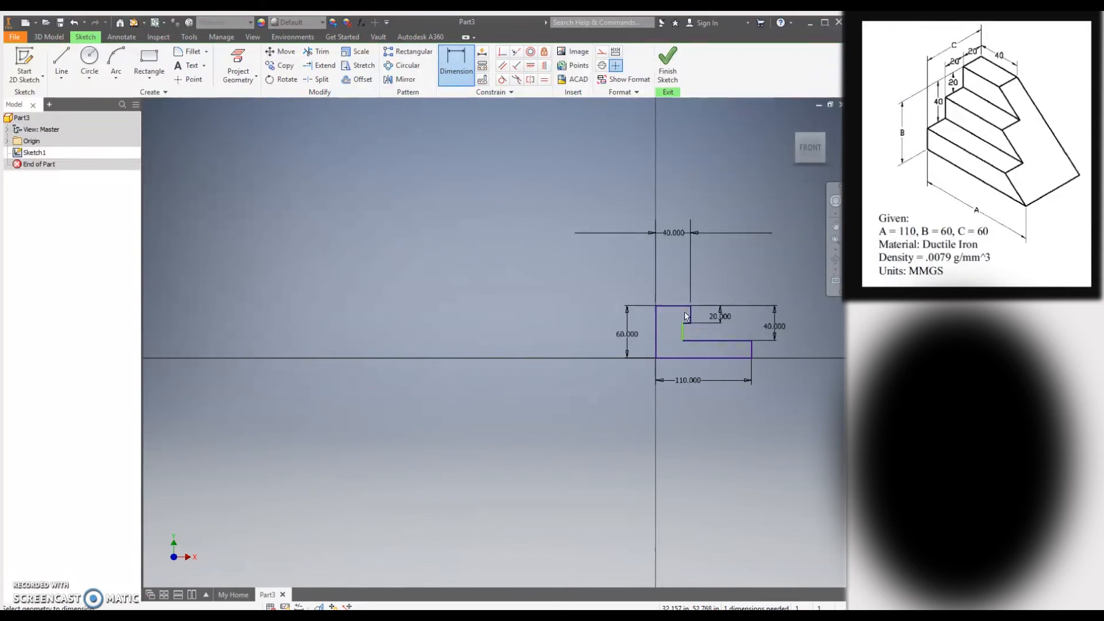
Undo the top edge's 40 in value and set its width to 20 in.
key("ctrl+z")
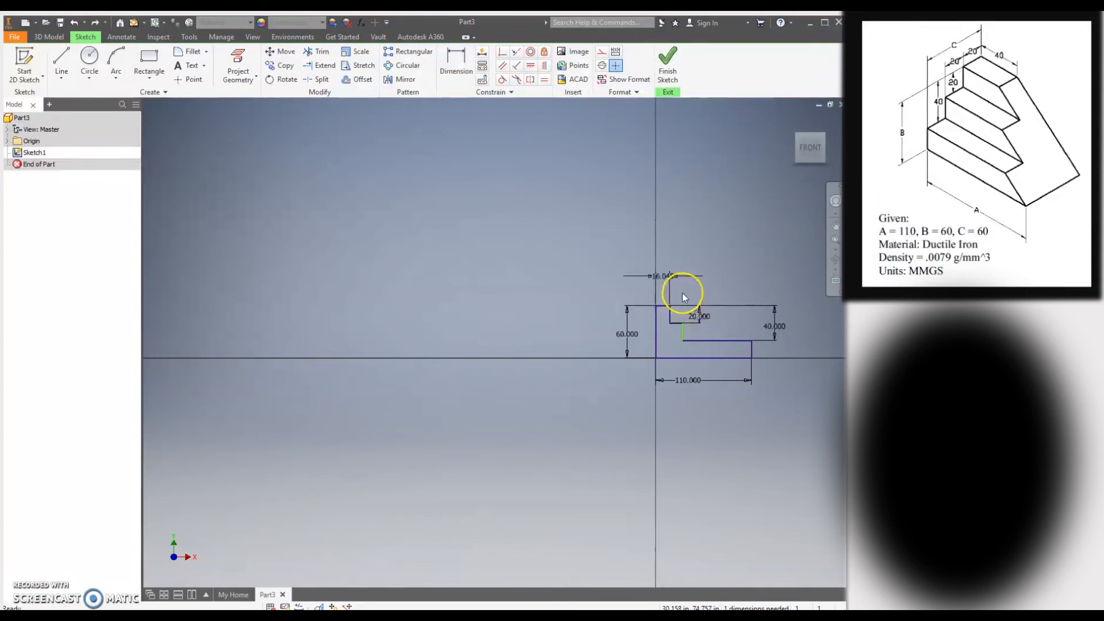
scroll(685, 322, "down", 3)
scroll(689, 333, "up", 5)
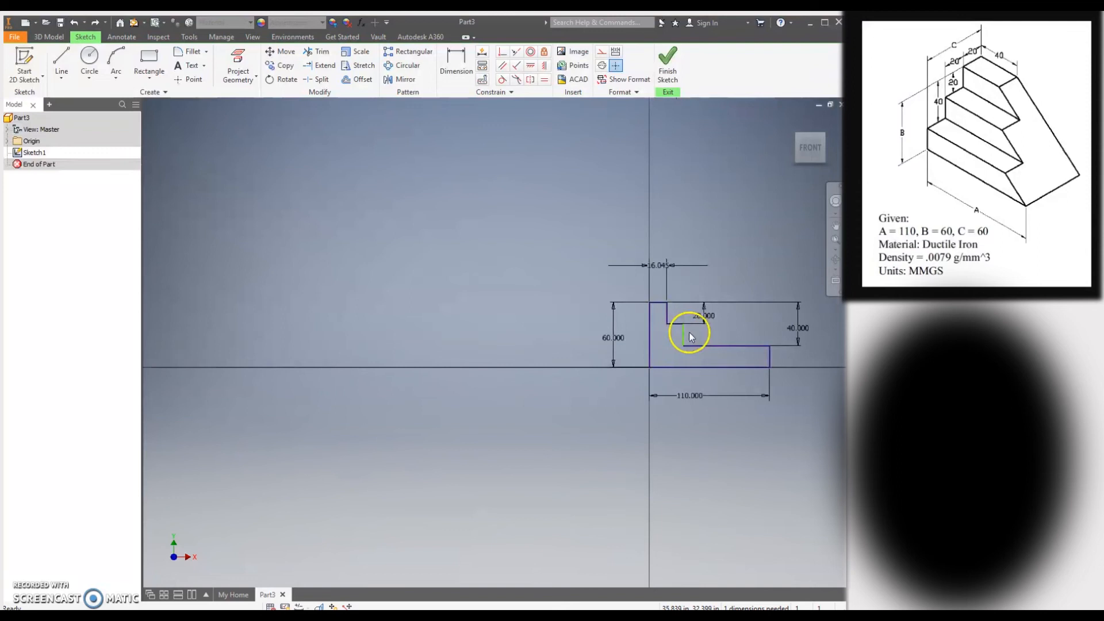
scroll(646, 305, "down", 2)
double_click(637, 244)
type("20")
key("Return")
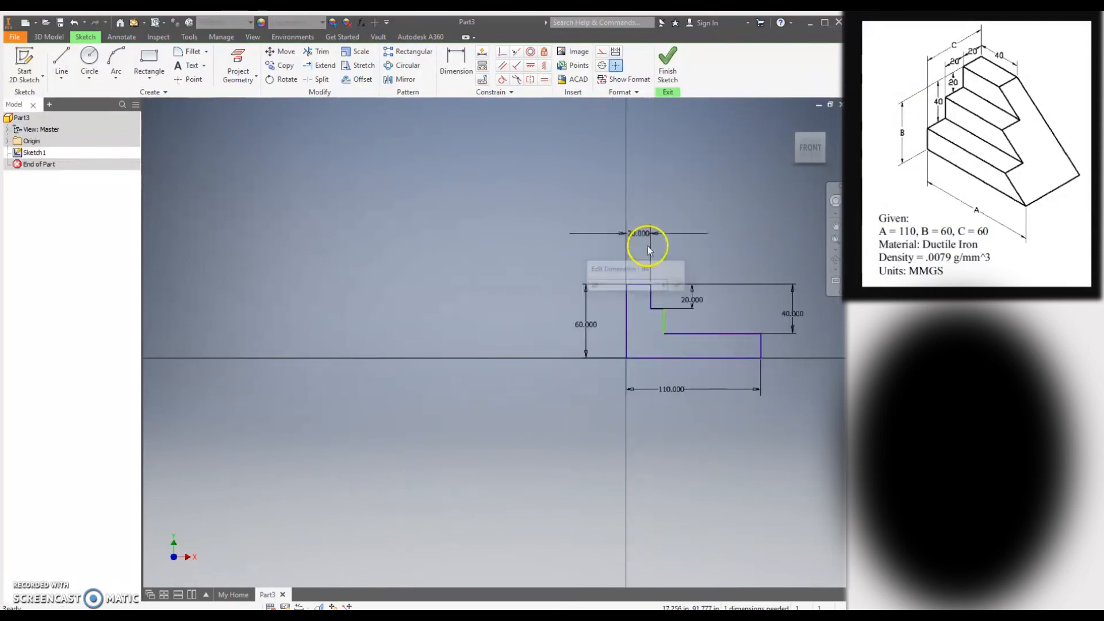
Dimension the middle step's tread width as 20 in.
left_click(456, 58)
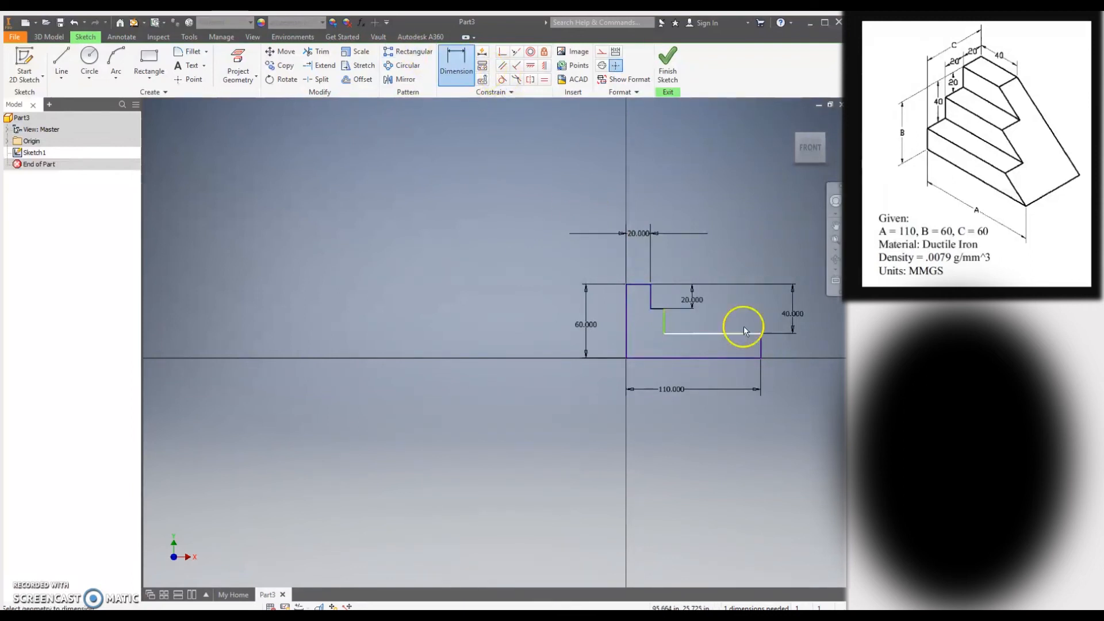
left_click(658, 311)
left_click(659, 259)
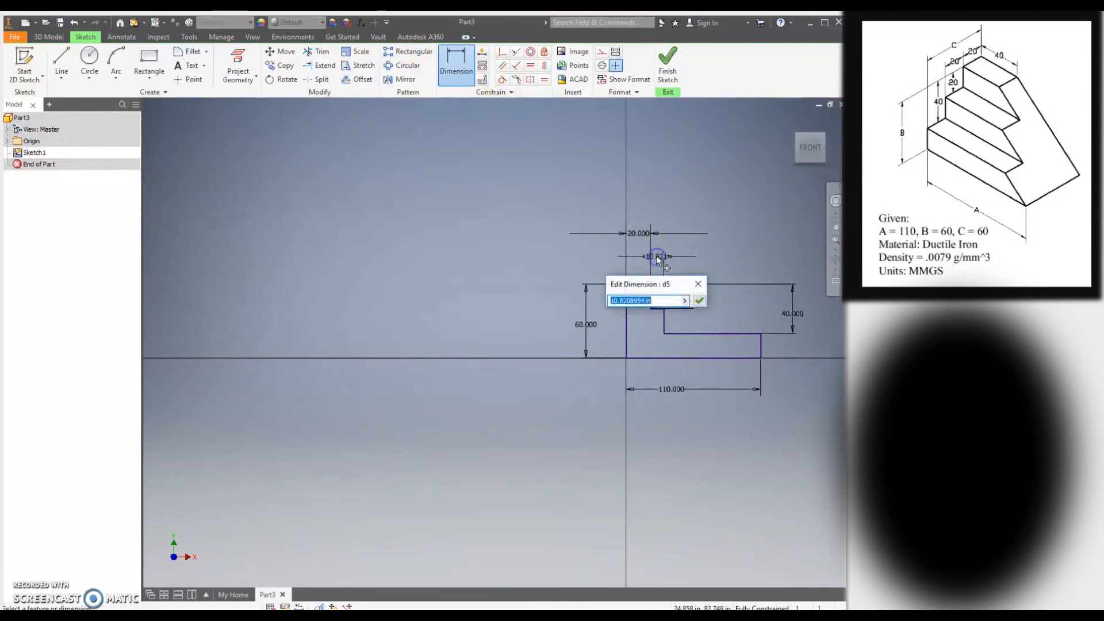
key("Return")
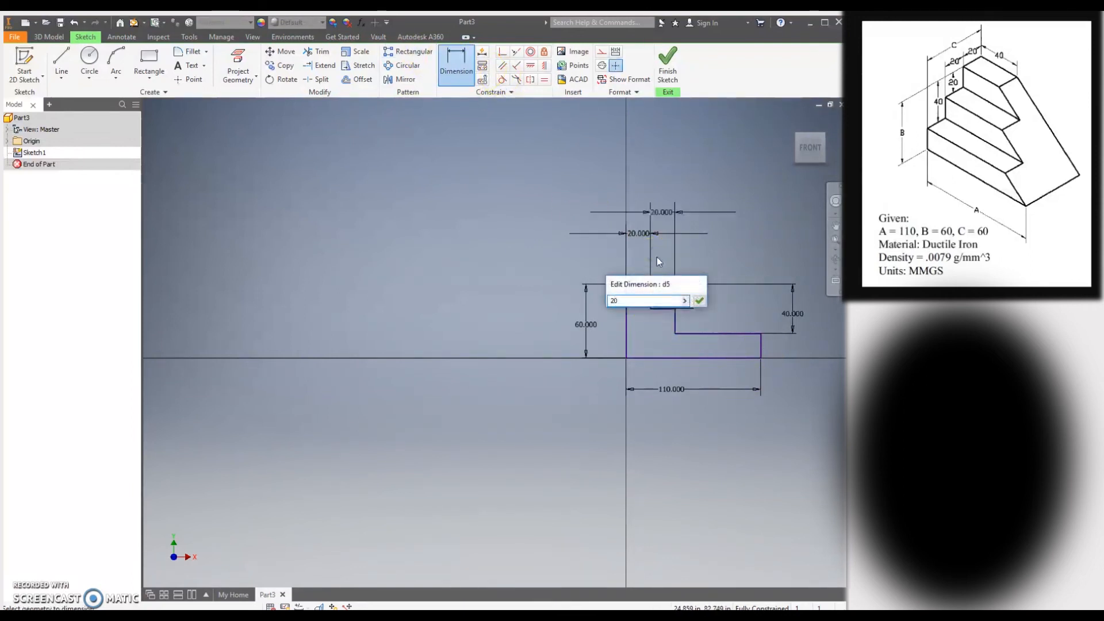
Set the profile's bottom edge length to 60 in.
left_click(675, 386)
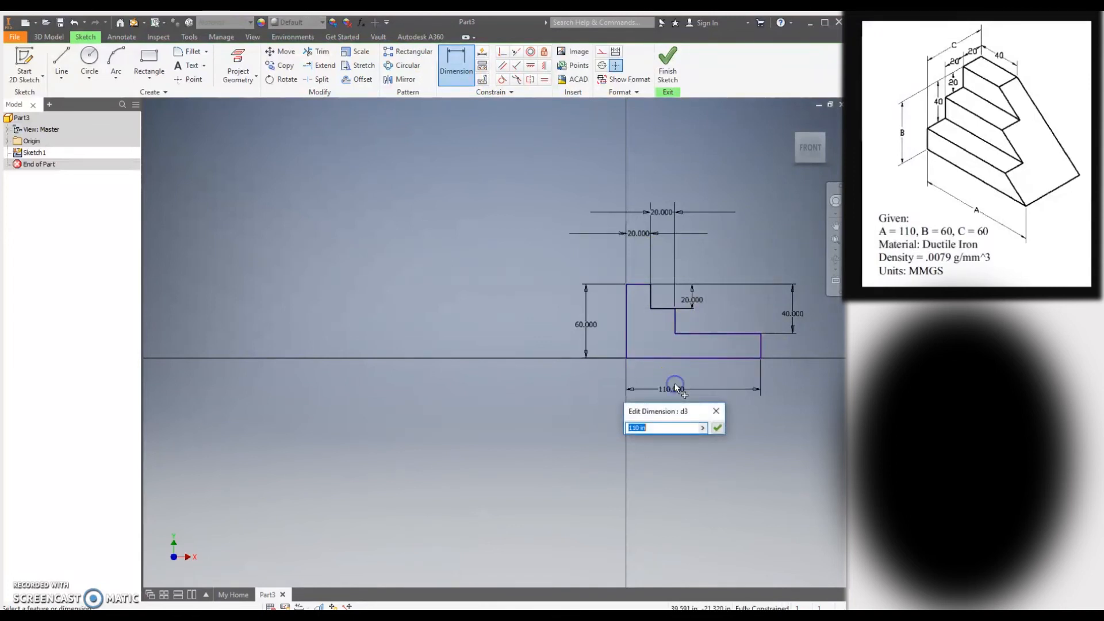
type("60")
key("Return")
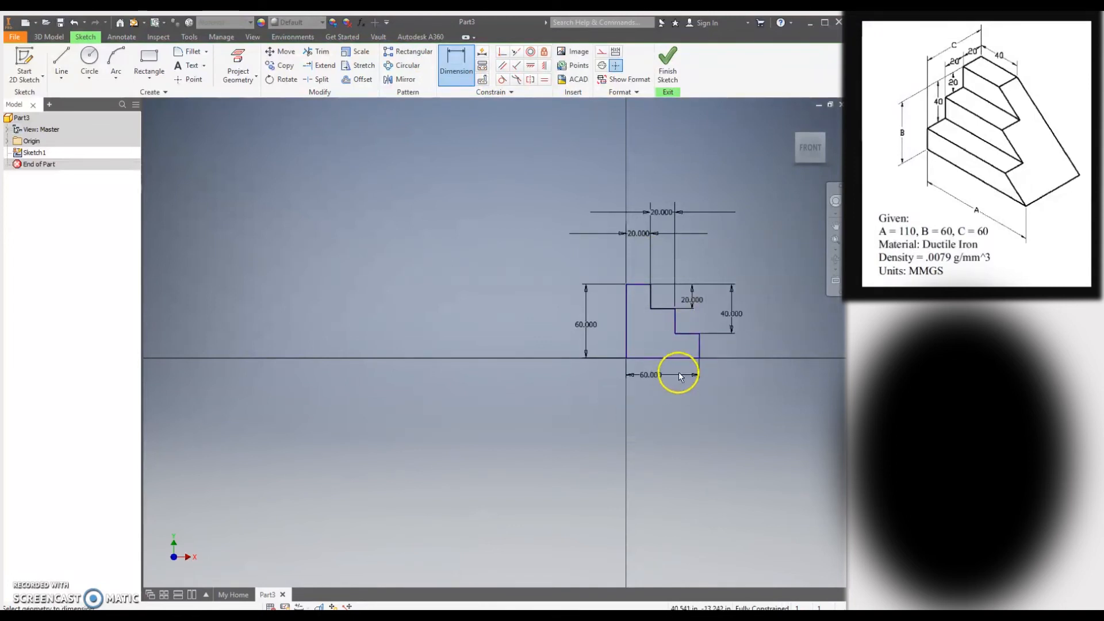
left_click(662, 212)
left_click(707, 252)
left_click(662, 210)
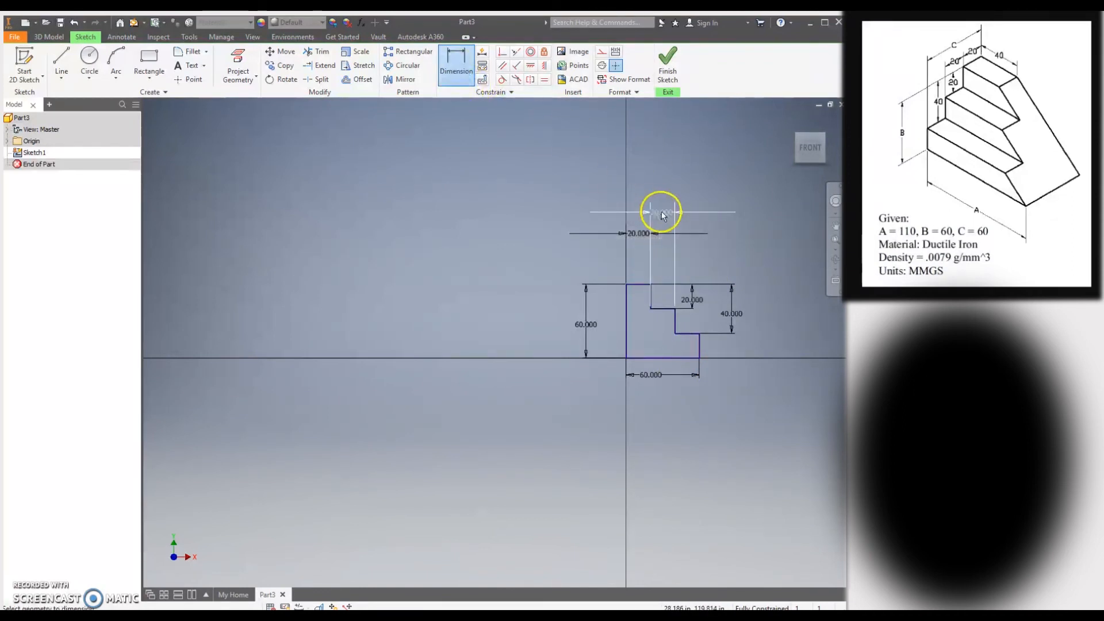
key("Return")
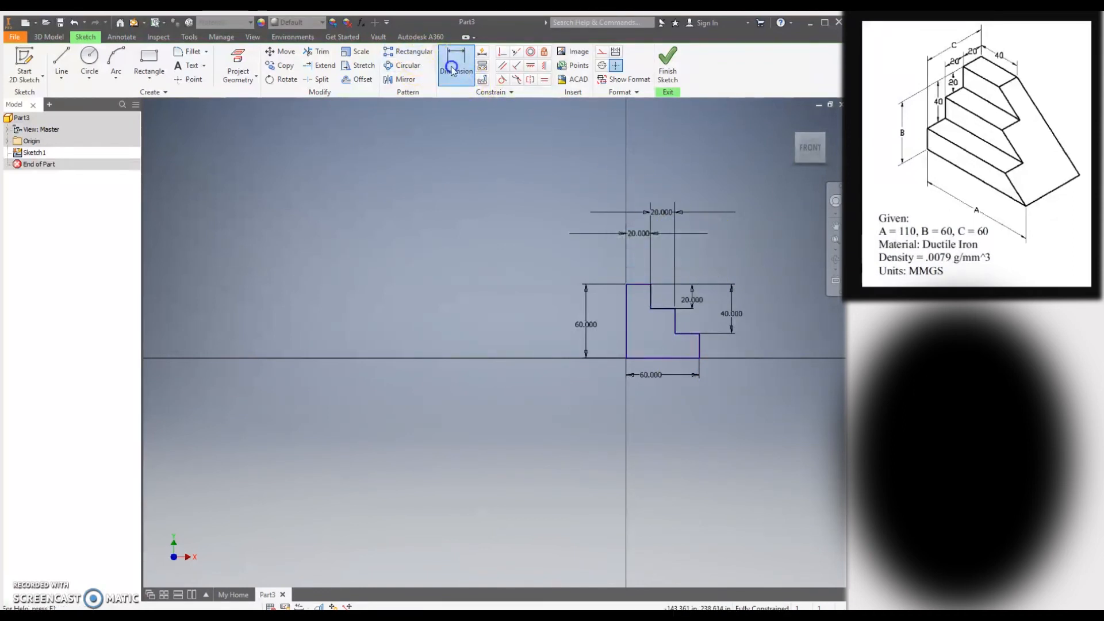
Move the 40 in and 60 in height dimensions and both 20 in width dimensions closer to the profile, and finish the sketch.
right_click(617, 151)
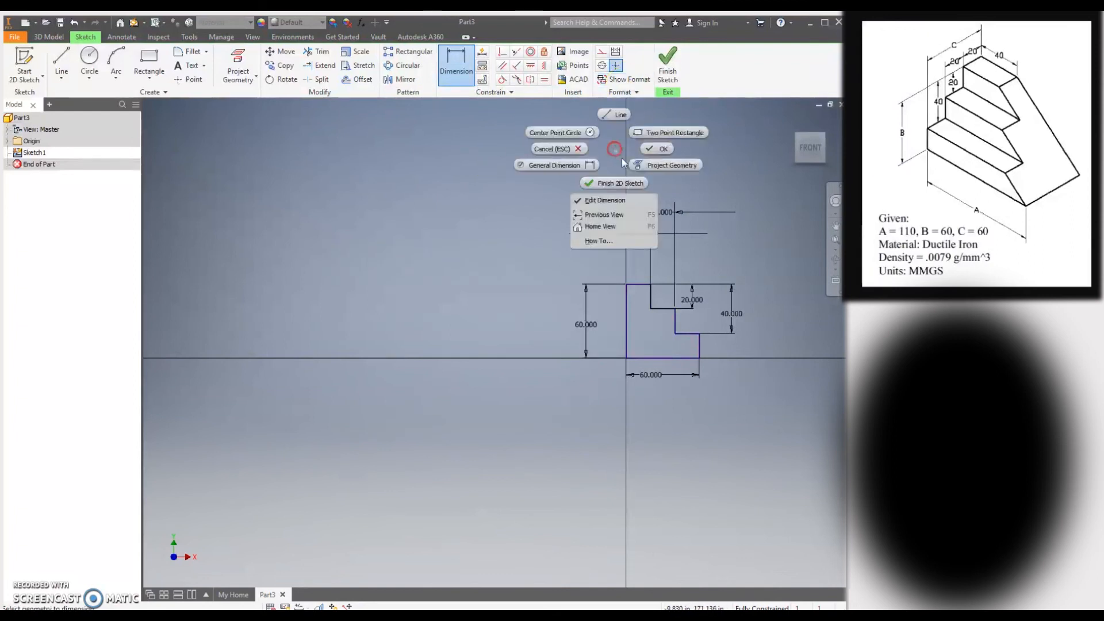
left_click(652, 151)
scroll(683, 274, "up", 3)
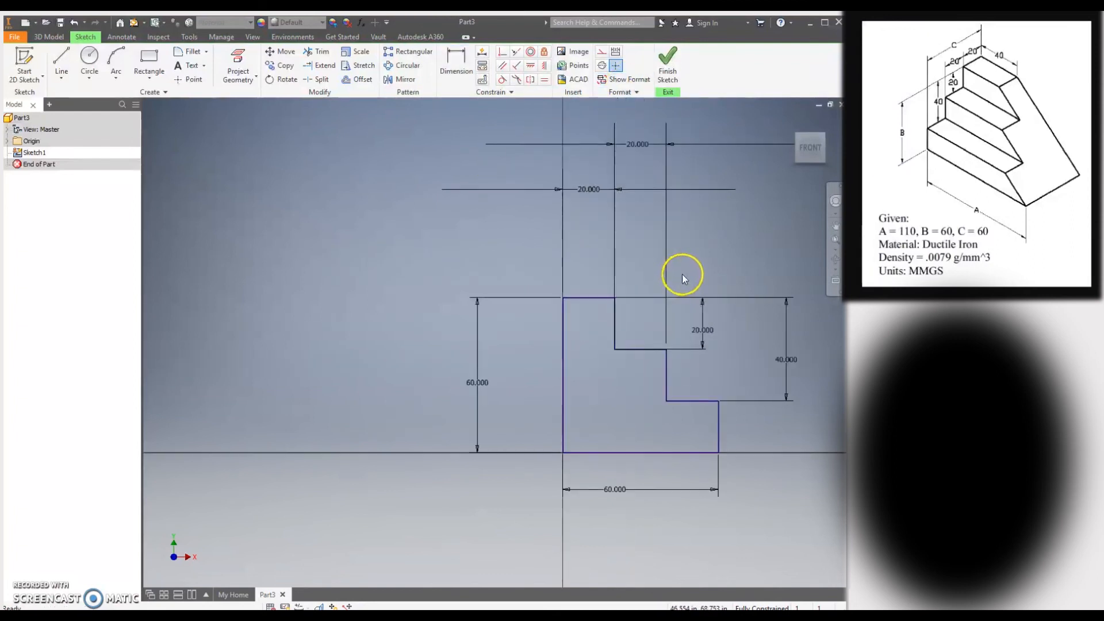
left_click_drag(785, 357, 731, 348)
left_click_drag(637, 151, 638, 274)
left_click(591, 191)
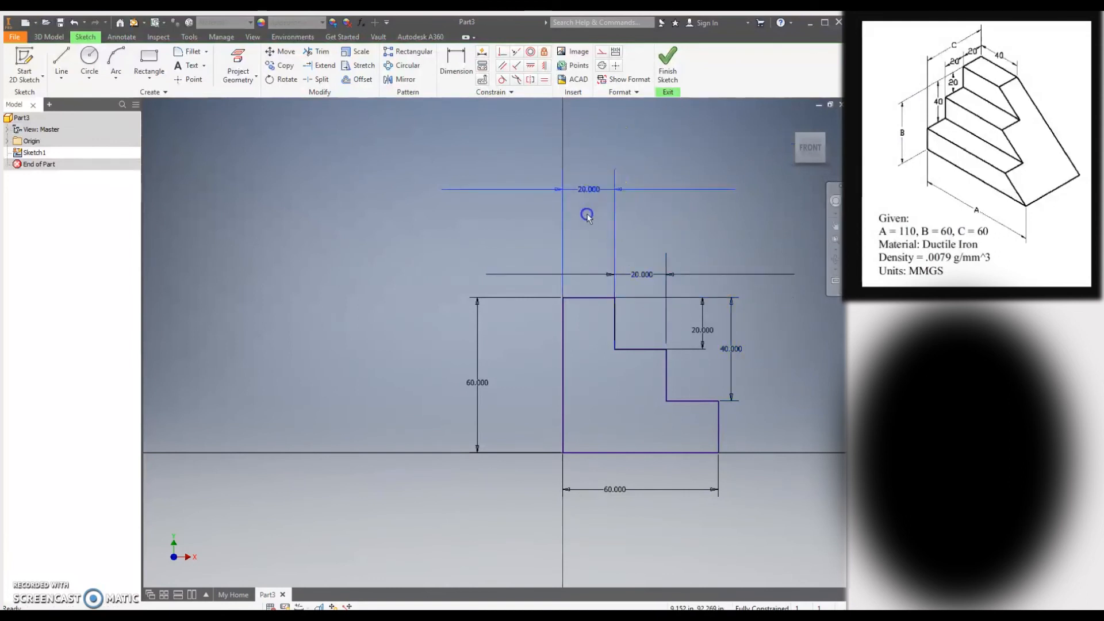
left_click_drag(592, 187, 589, 282)
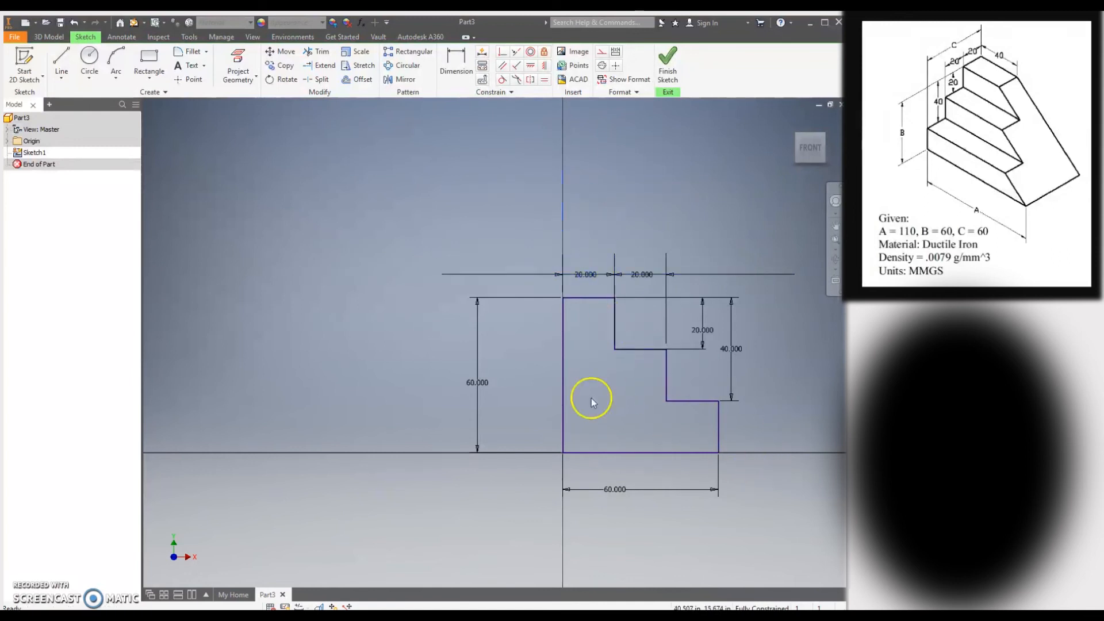
left_click_drag(474, 384, 524, 388)
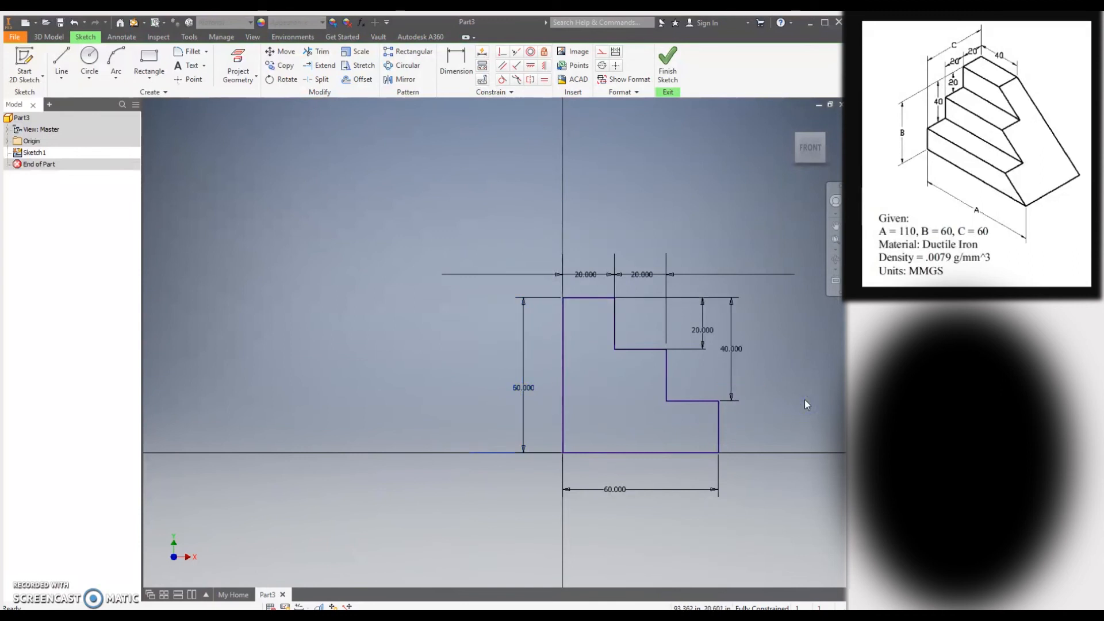
left_click(666, 68)
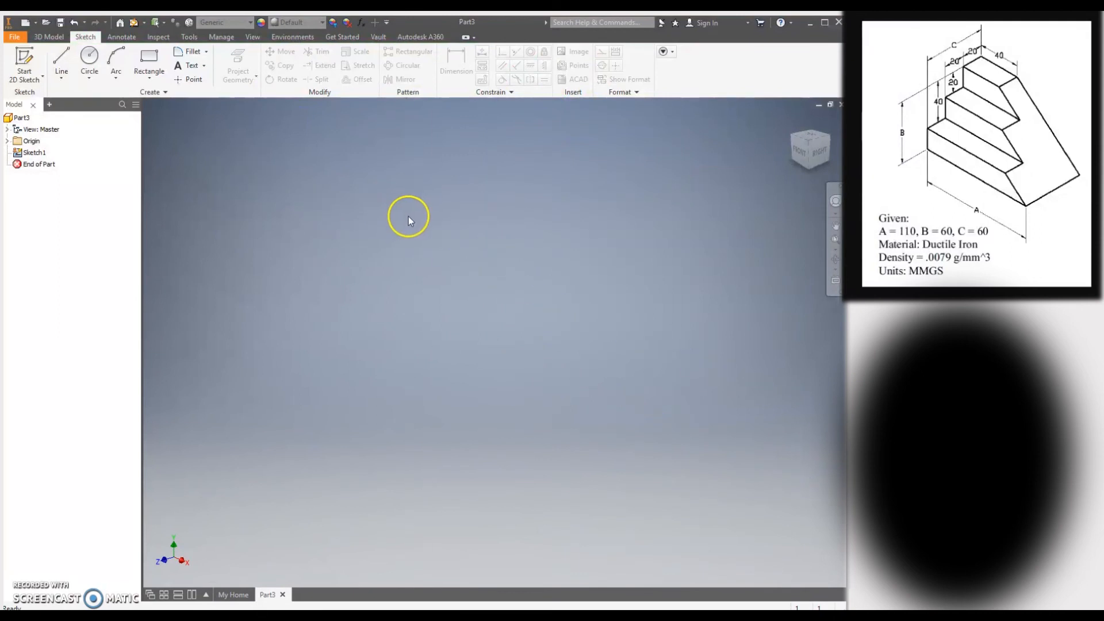
Extrude the stepped profile by 110 in.
left_click(49, 37)
left_click(62, 60)
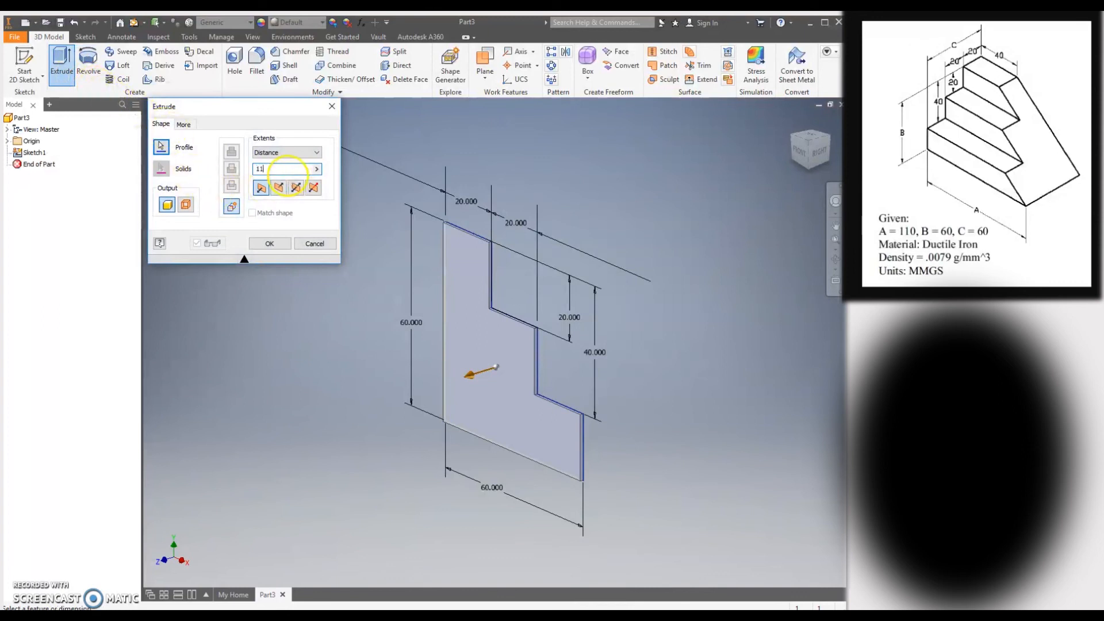
key("Return")
Sketch a closed triangle on the block's tall back face, joining the origin corner, the corner above it and a point on the top edge.
scroll(440, 279, "up", 6)
scroll(441, 278, "down", 7)
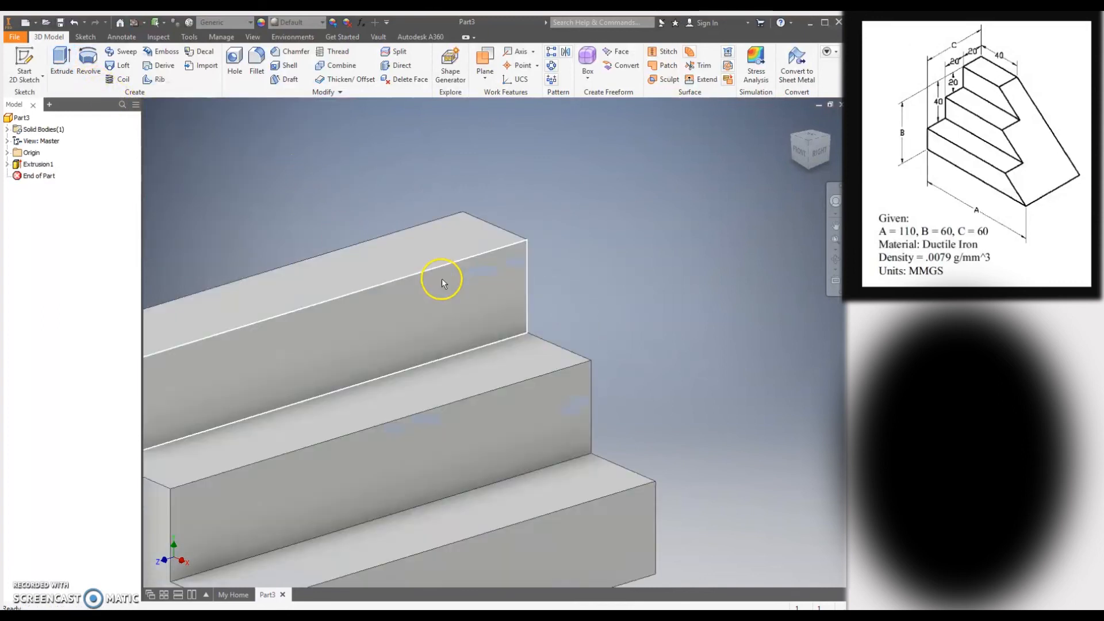
scroll(441, 278, "up", 4)
mouse_move(439, 286)
middle_mouse_down()
mouse_move(330, 310)
mouse_move(425, 273)
middle_mouse_up()
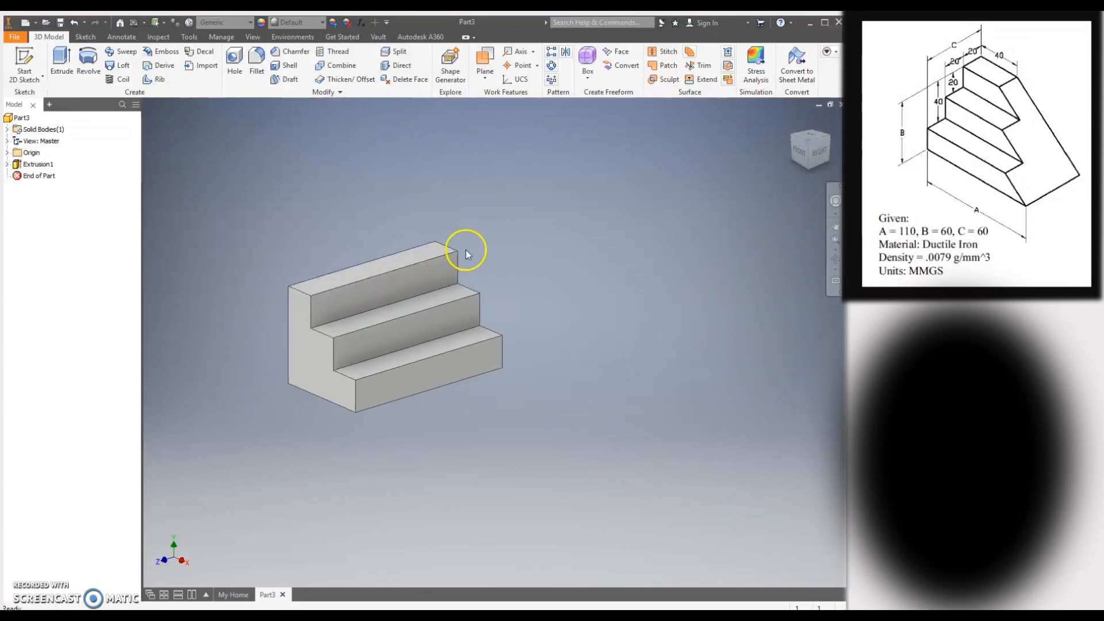
middle_click_drag(382, 322, 523, 344, "shift")
left_click(550, 333)
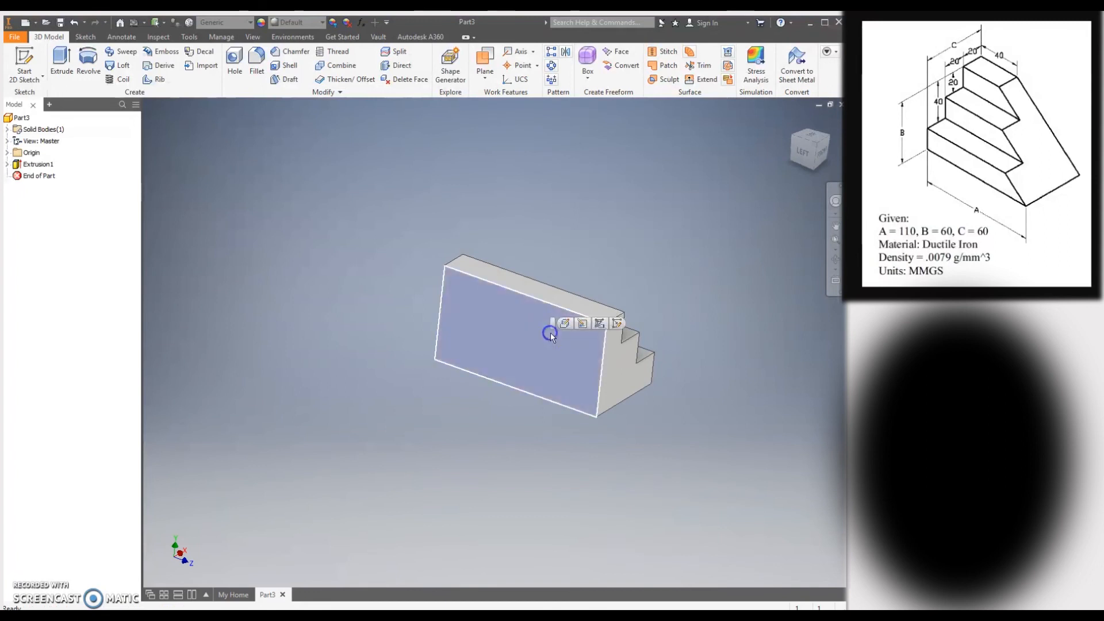
left_click(617, 323)
left_click(60, 60)
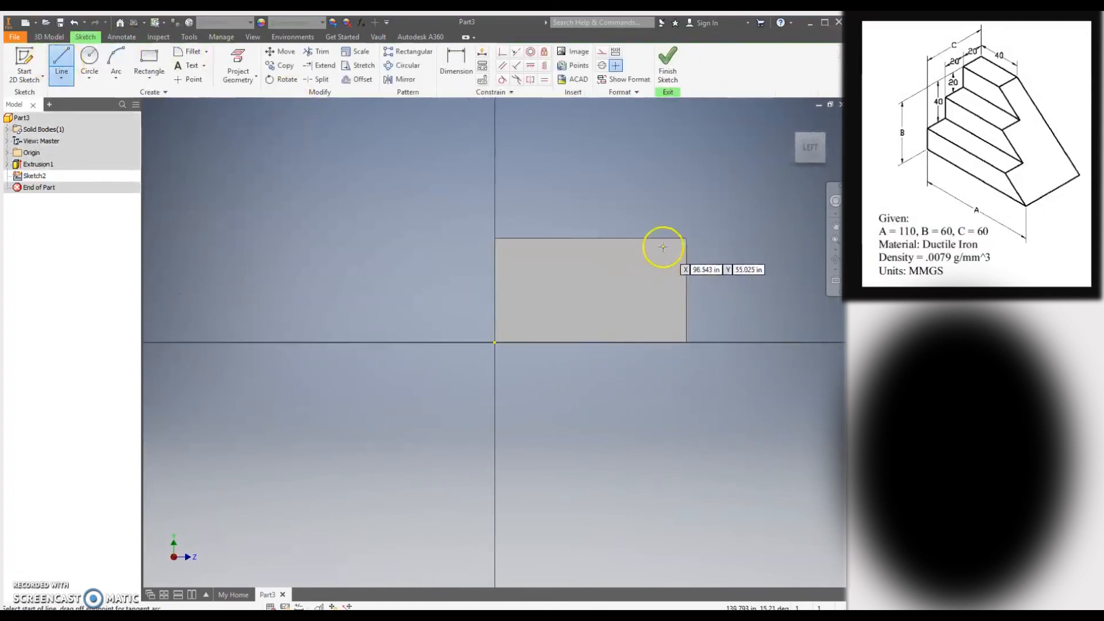
left_click(647, 238)
left_click(494, 342)
left_click(495, 238)
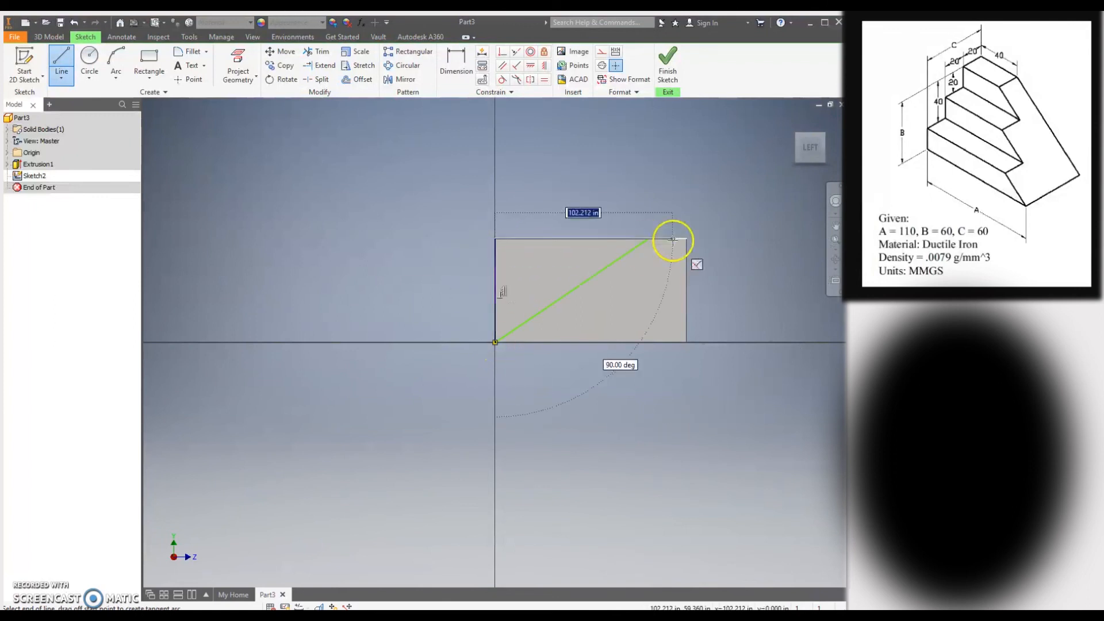
left_click(648, 238)
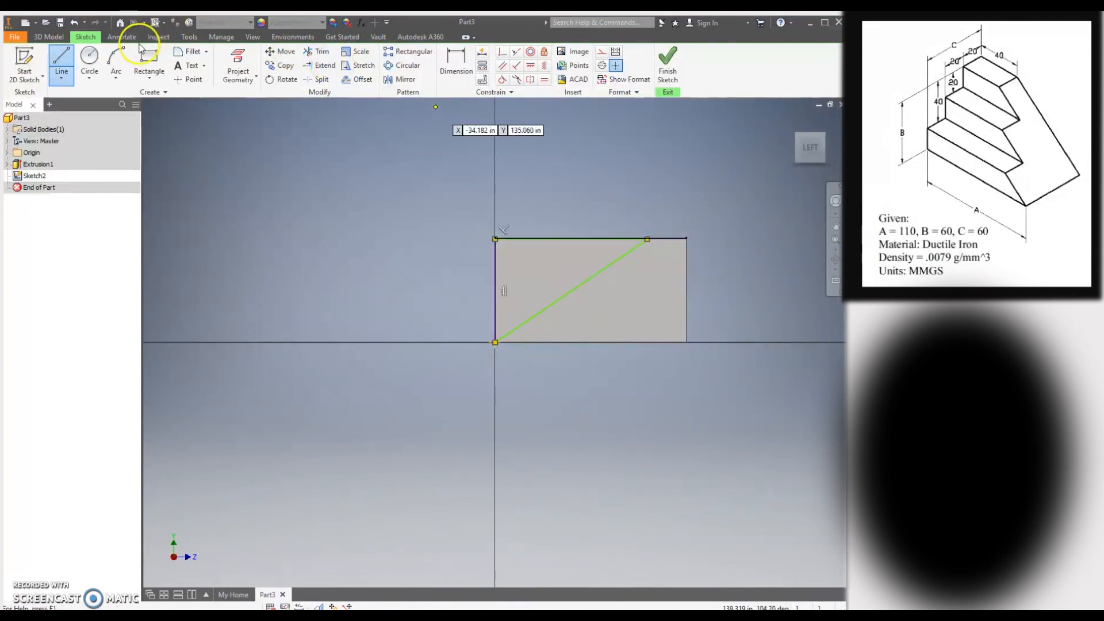
Dimension the triangle's top-edge point 40 in from the face's far vertical edge and finish the sketch.
left_click(454, 64)
left_click(647, 239)
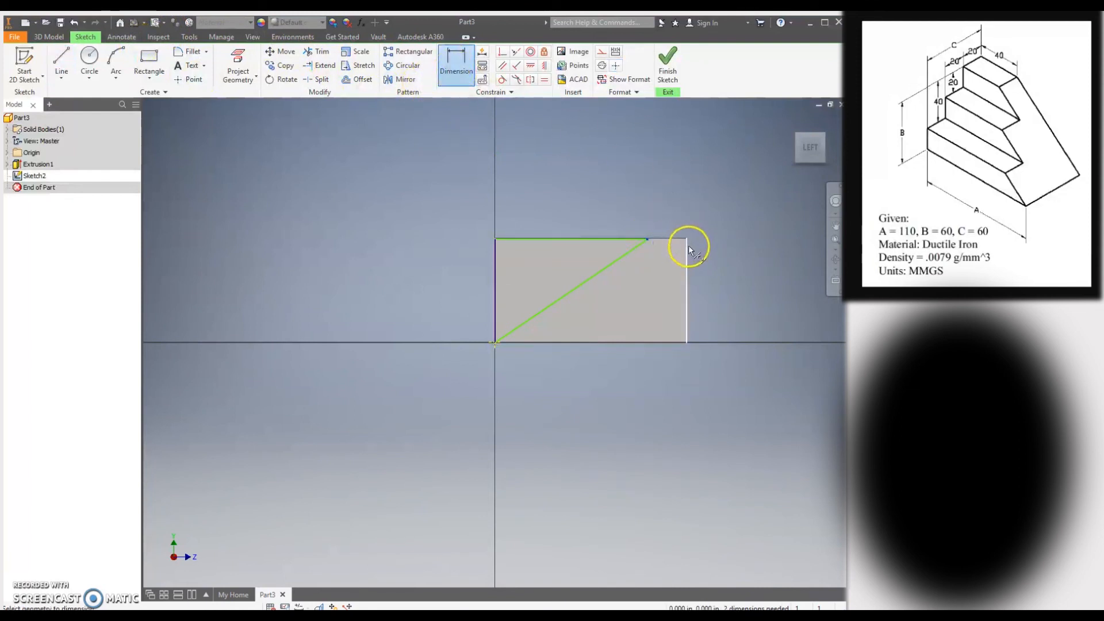
left_click(688, 247)
left_click(677, 215)
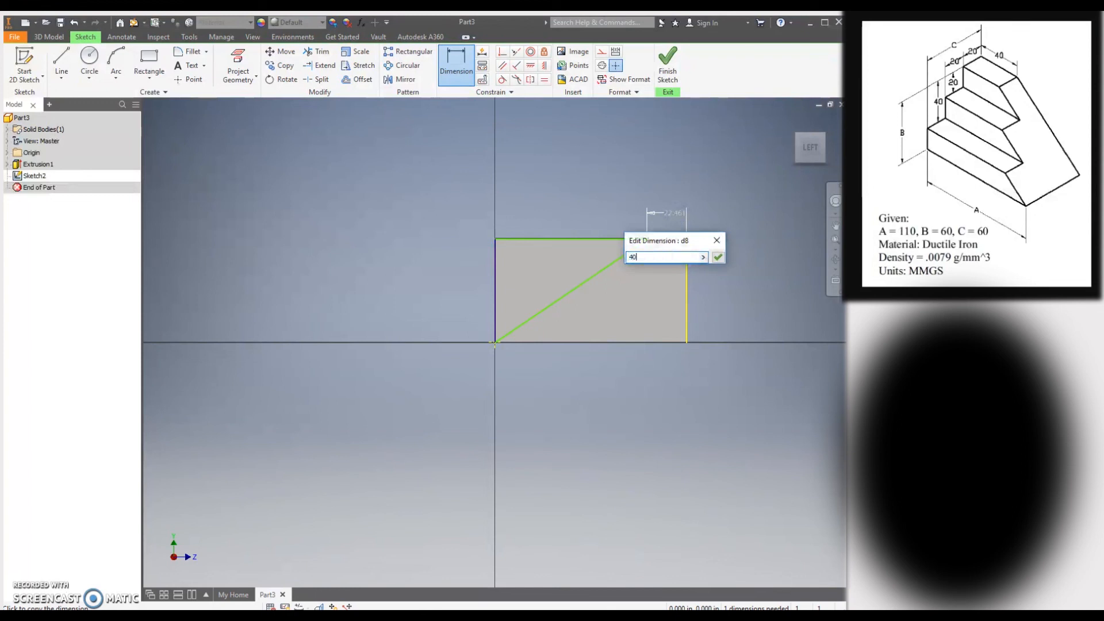
key("Return")
left_click(667, 62)
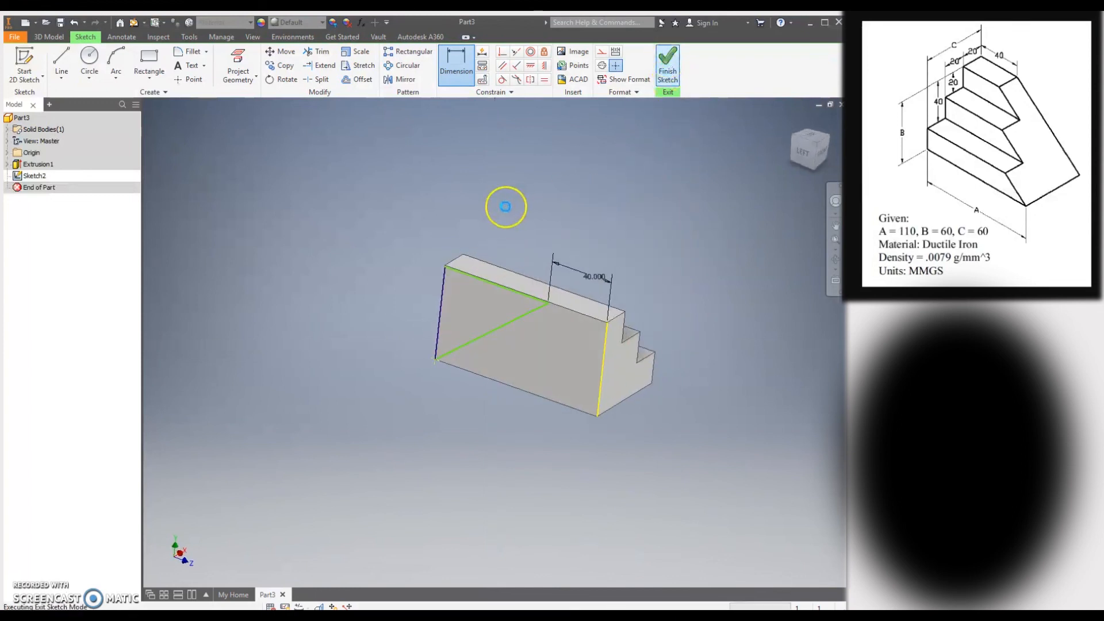
Try to cut the triangle 110 in through the block with Extrude, and undo the cut.
left_click(61, 64)
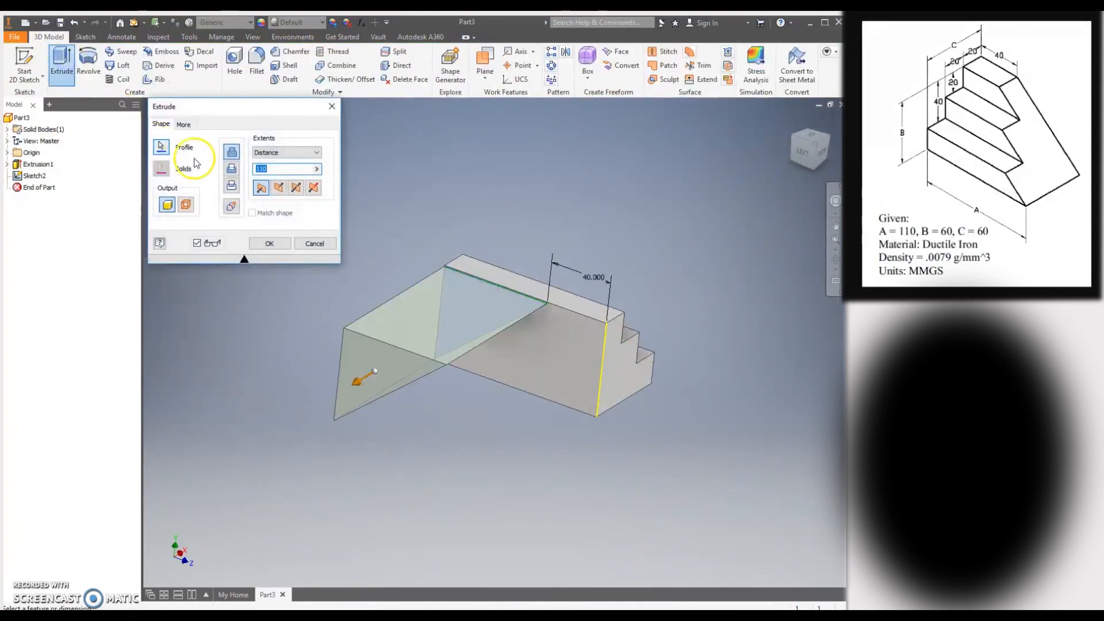
left_click(233, 169)
left_click(232, 153)
left_click(233, 169)
left_click(270, 244)
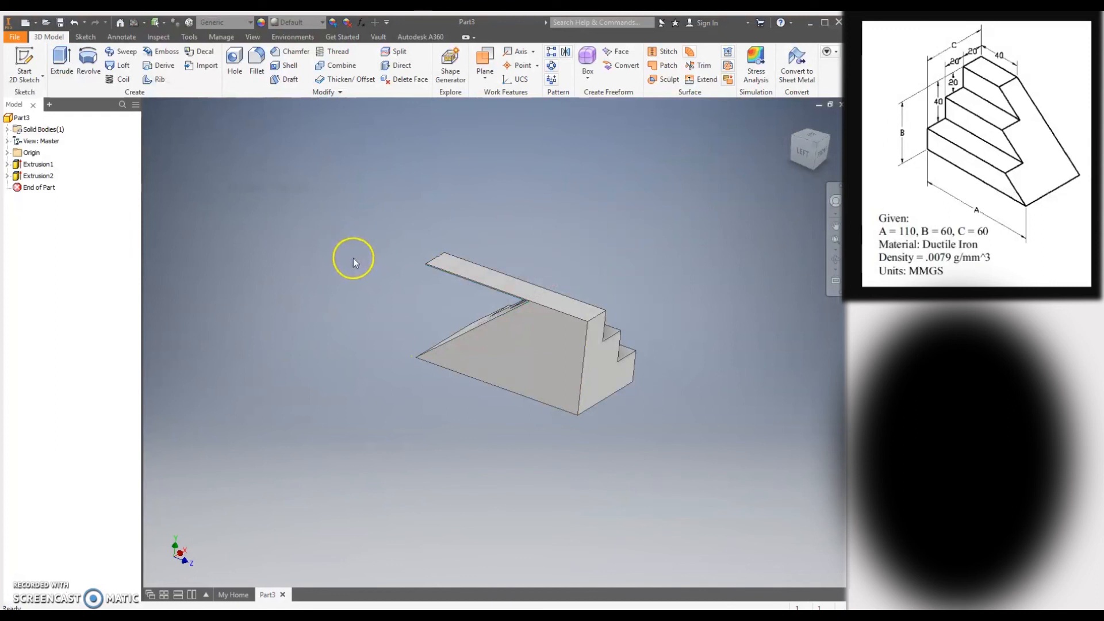
key("ctrl+z")
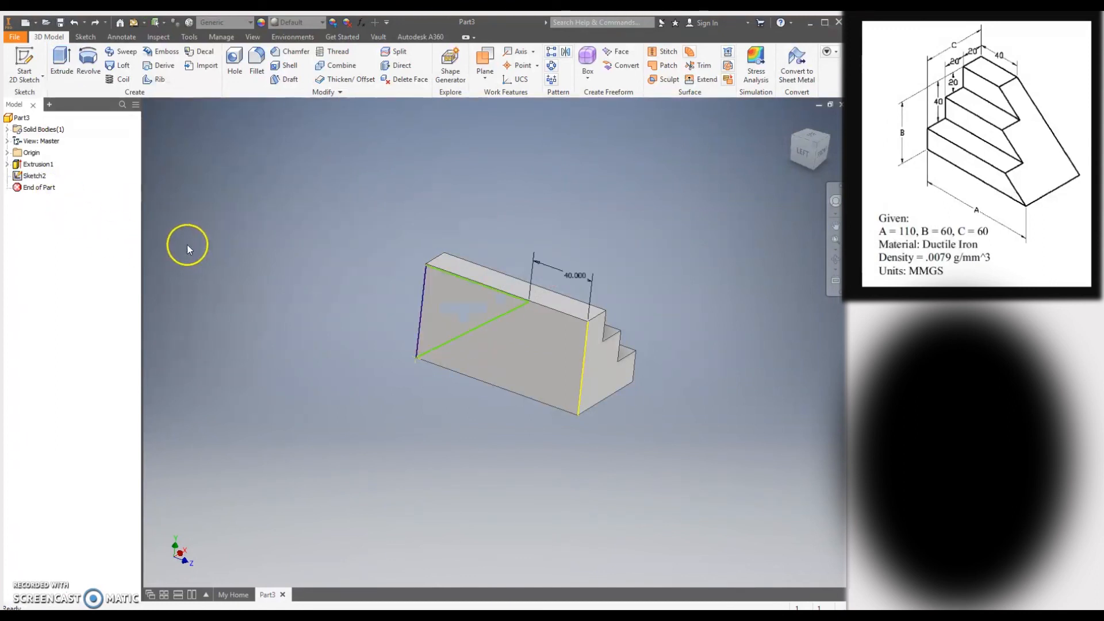
Edit the triangle's sketch, pull its top line off the block's edge, make it collinear with that edge, and finish the sketch.
scroll(439, 280, "down", 3)
scroll(438, 282, "up", 6)
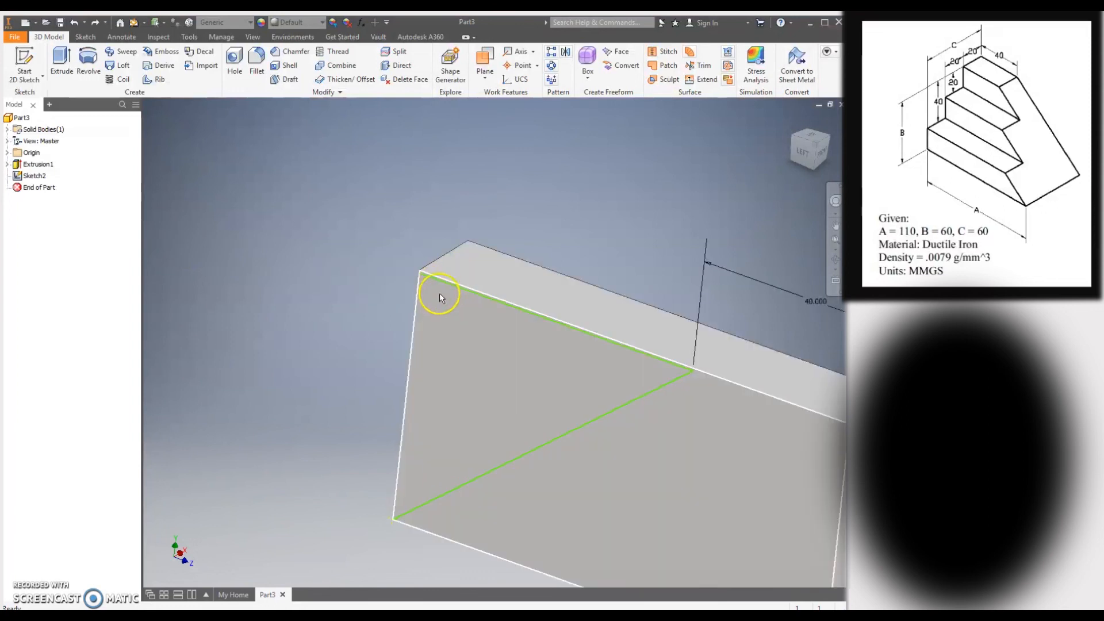
right_click(442, 285)
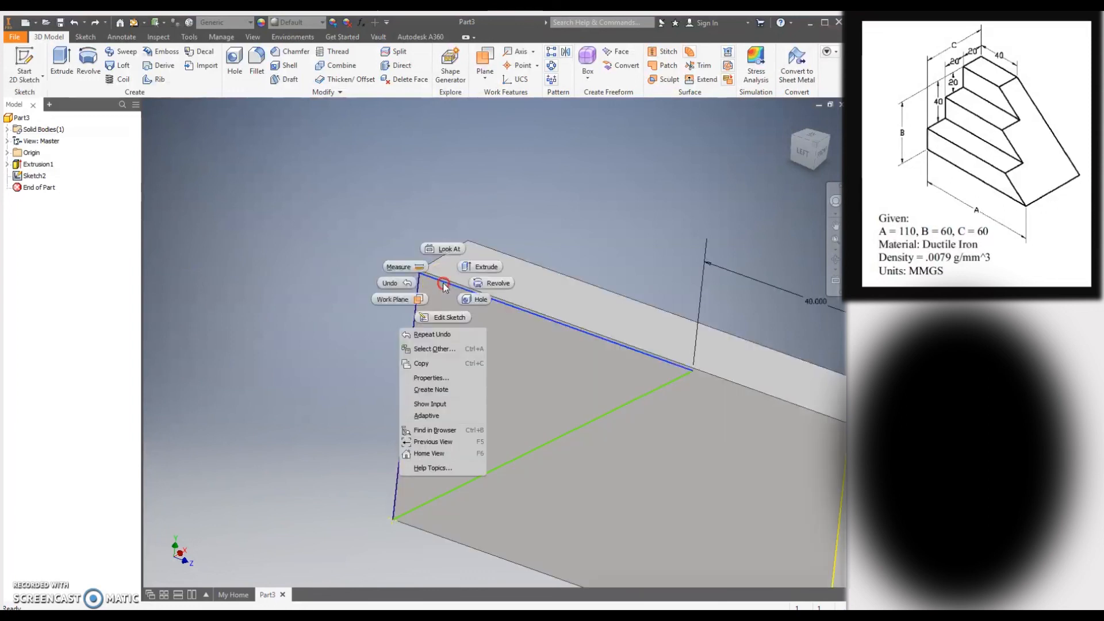
left_click(445, 317)
scroll(297, 266, "down", 3)
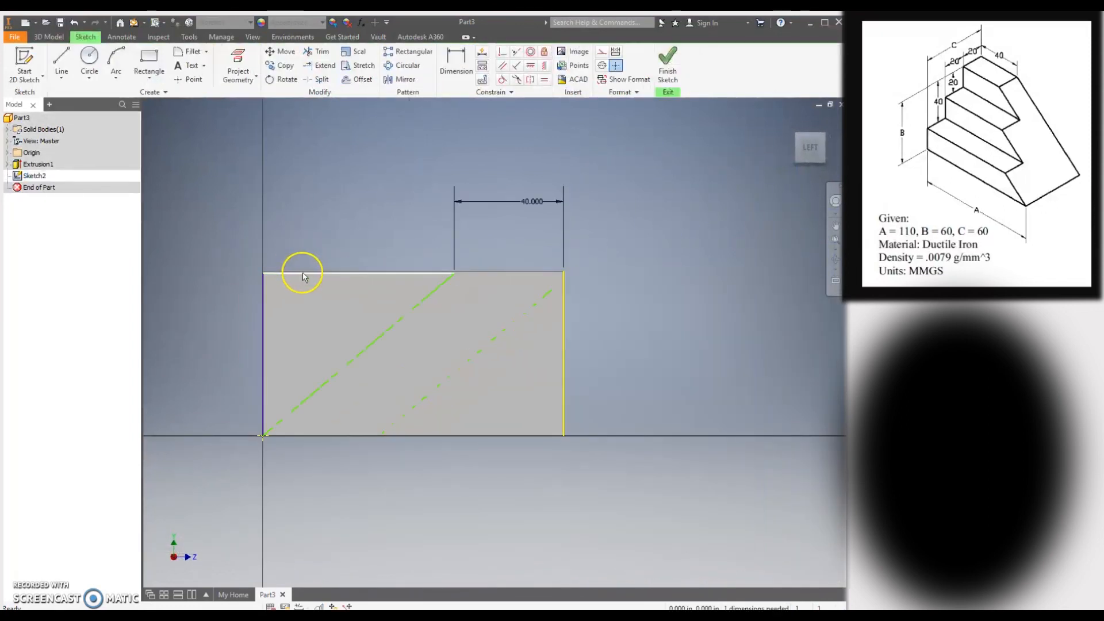
mouse_move(309, 273)
left_mouse_down()
mouse_move(308, 222)
mouse_move(317, 265)
left_mouse_up()
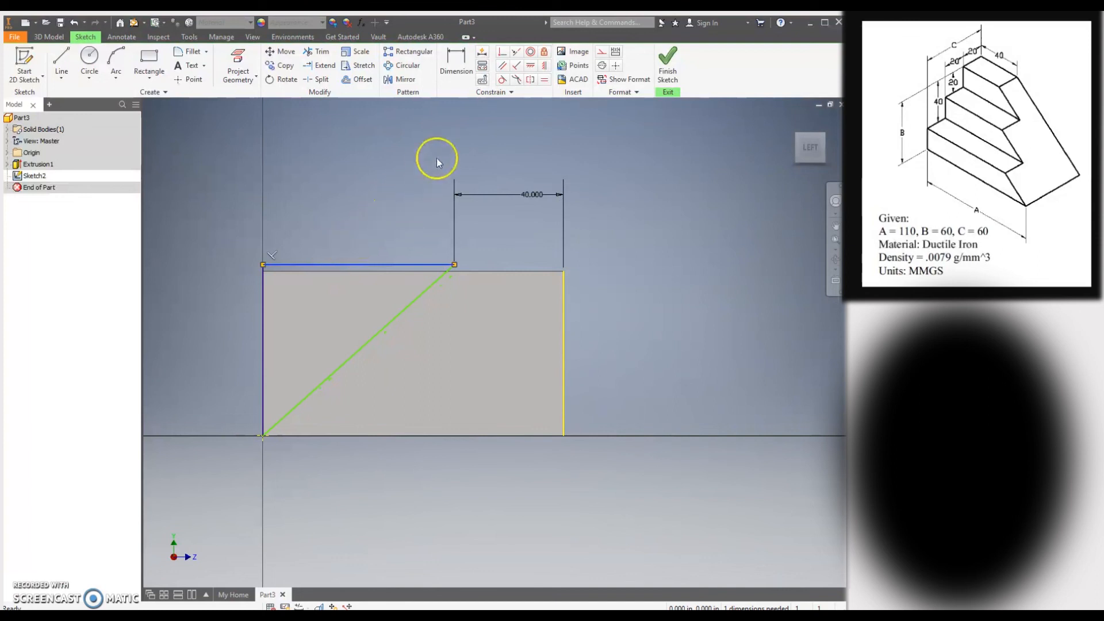
left_click(516, 54)
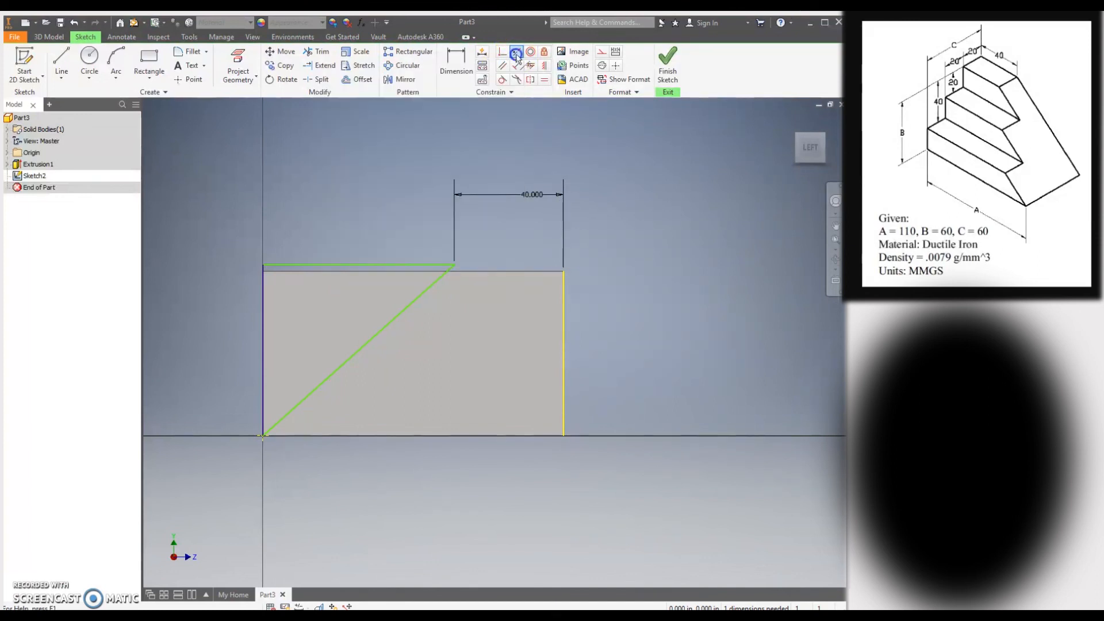
left_click(352, 266)
left_click(352, 270)
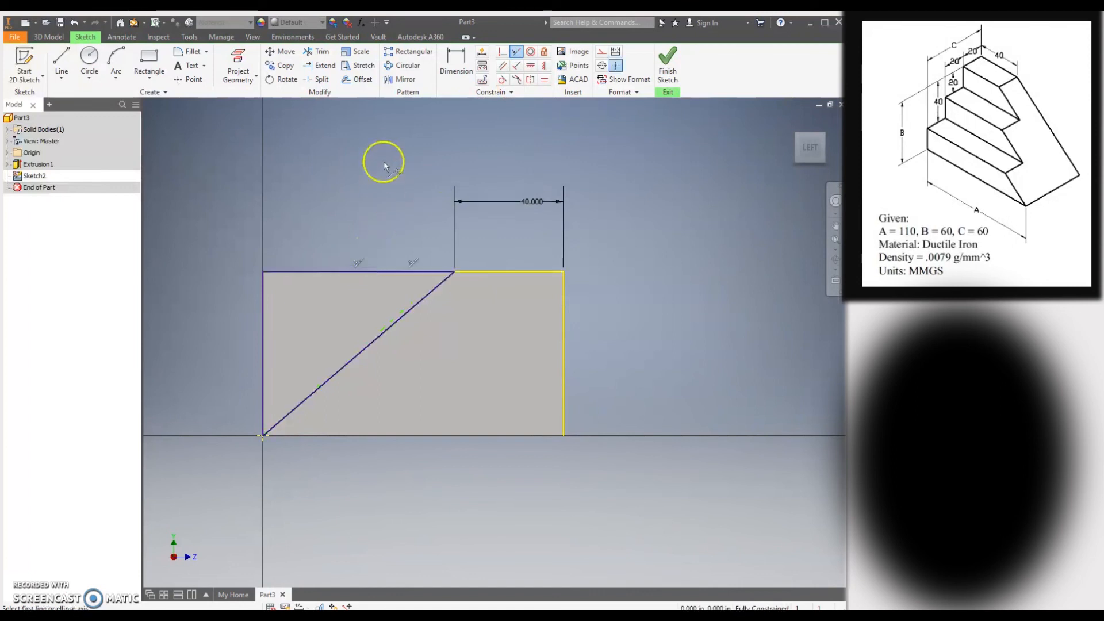
left_click(668, 63)
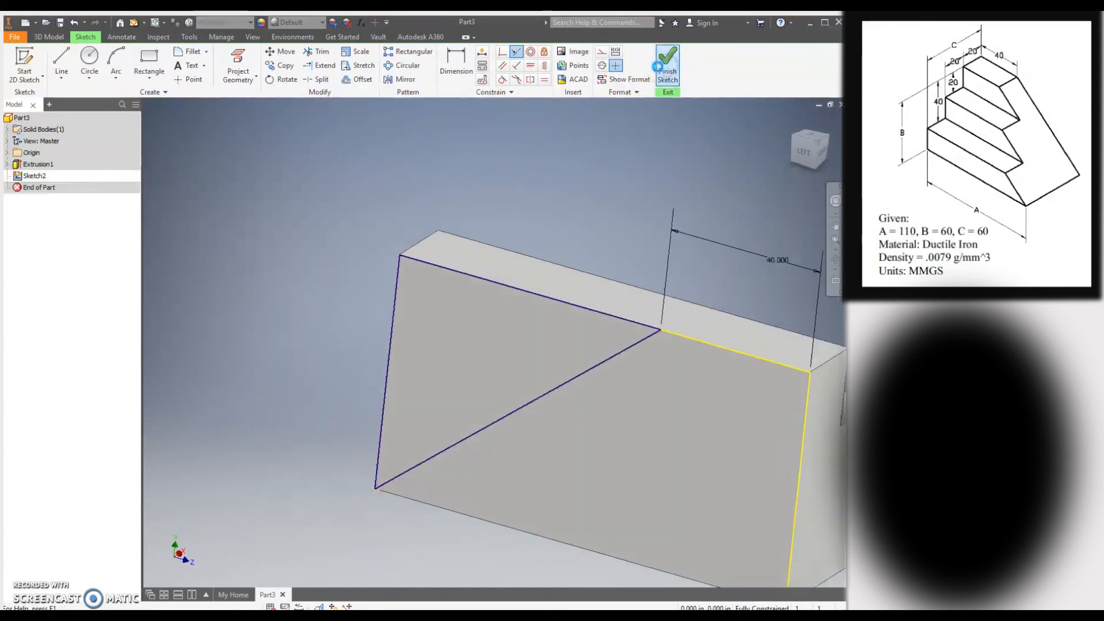
Cut the triangular profile 110 in through the stepped block with Extrude.
left_click(62, 63)
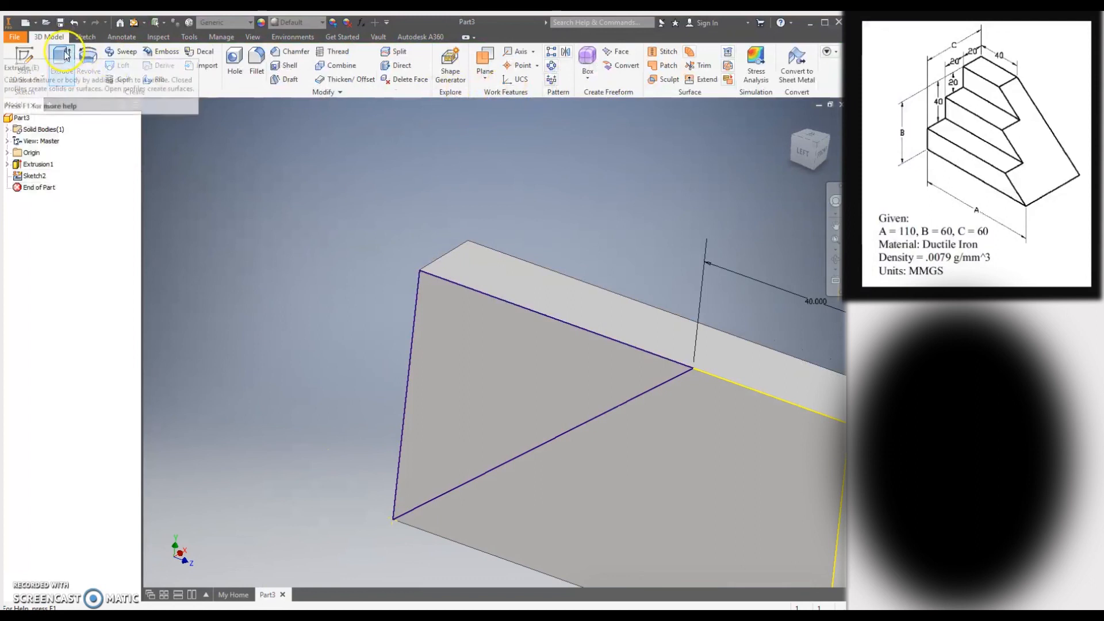
left_click(230, 169)
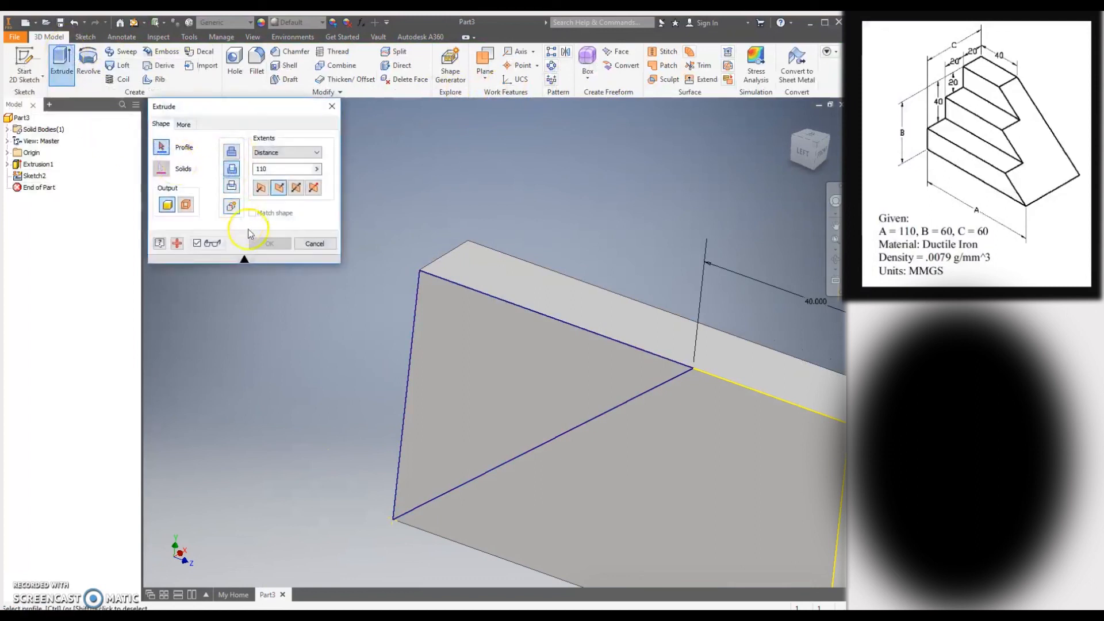
left_click(451, 362)
left_click(268, 244)
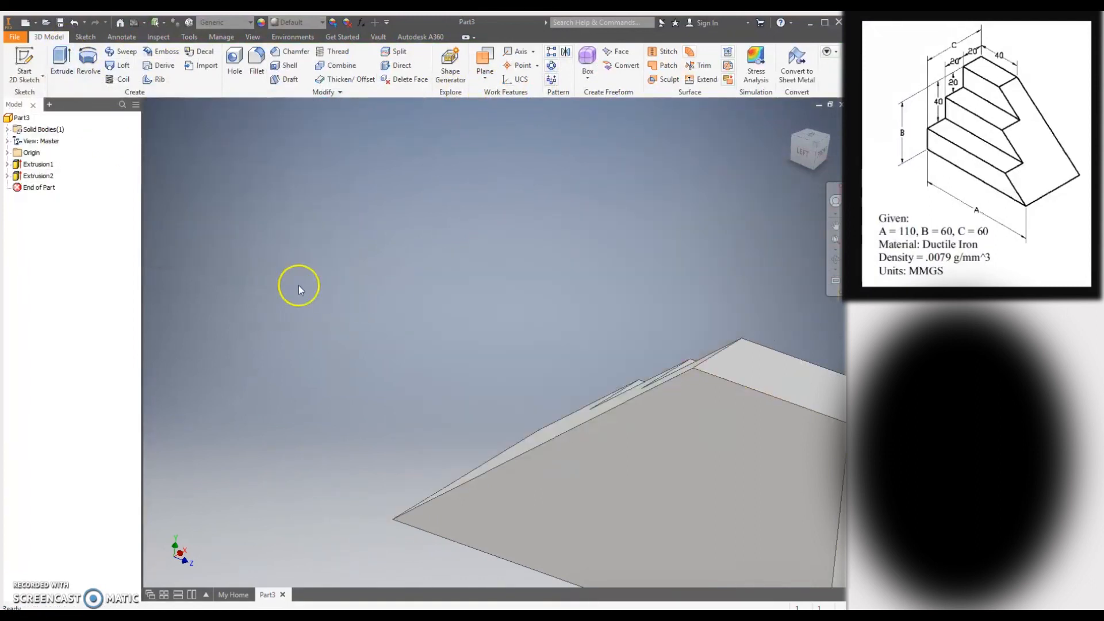
Examine the cut block from the back and from the stepped side to compare its shape with the drawing.
middle_click_drag(330, 313, 301, 249)
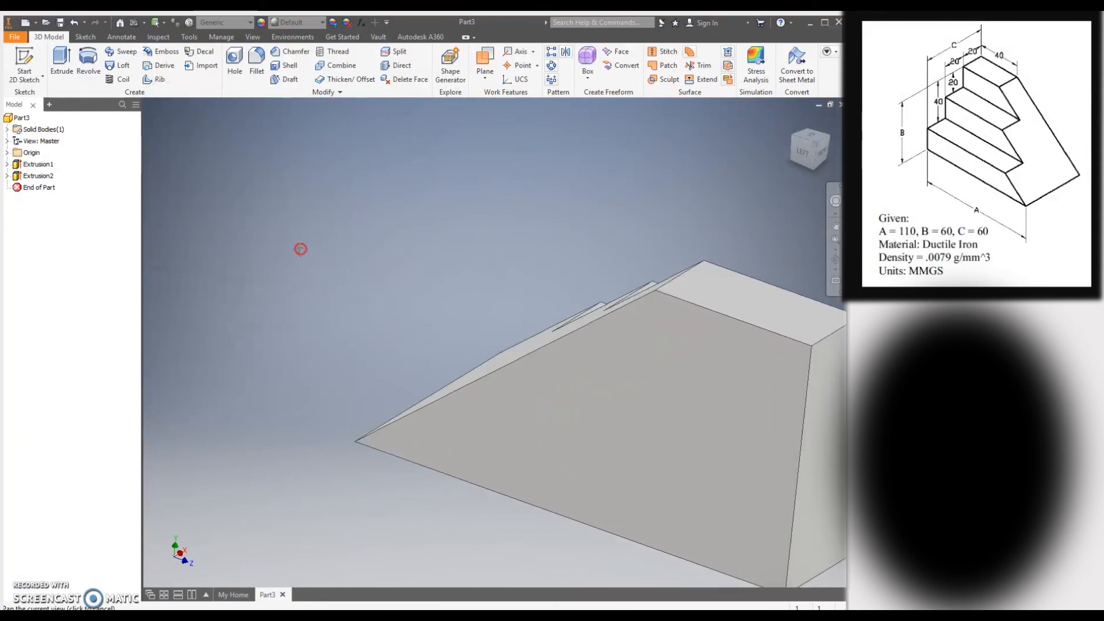
scroll(278, 260, "down", 3)
scroll(297, 260, "up", 5)
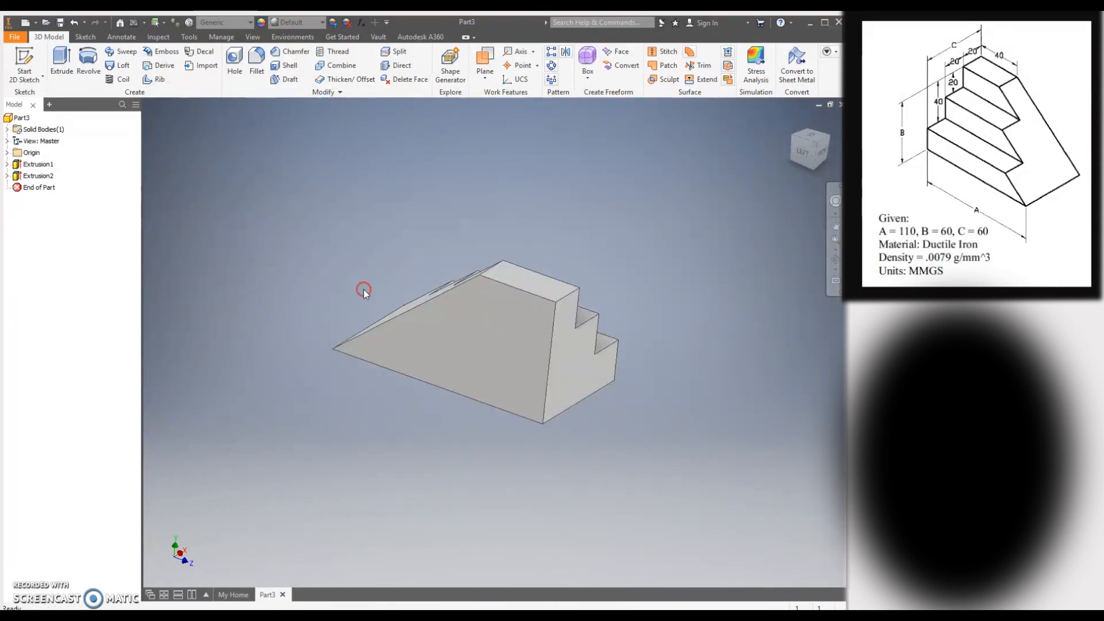
scroll(361, 291, "down", 5)
middle_click_drag(316, 282, 489, 370, "shift")
scroll(489, 369, "down", 3)
scroll(488, 370, "up", 5)
middle_click_drag(563, 358, 594, 315, "shift")
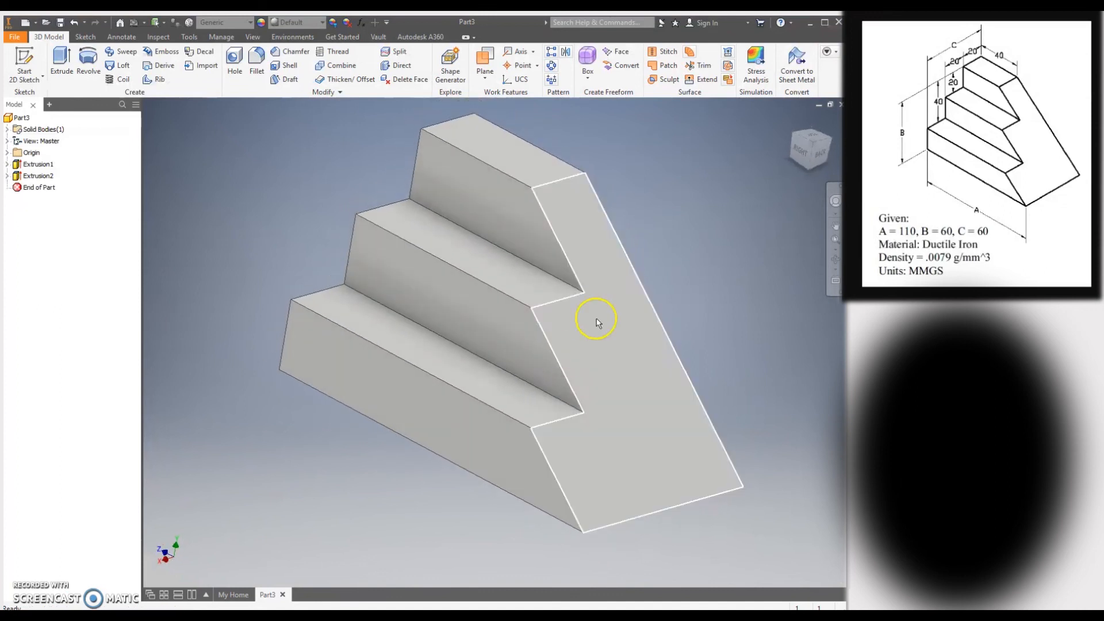
left_click(815, 148)
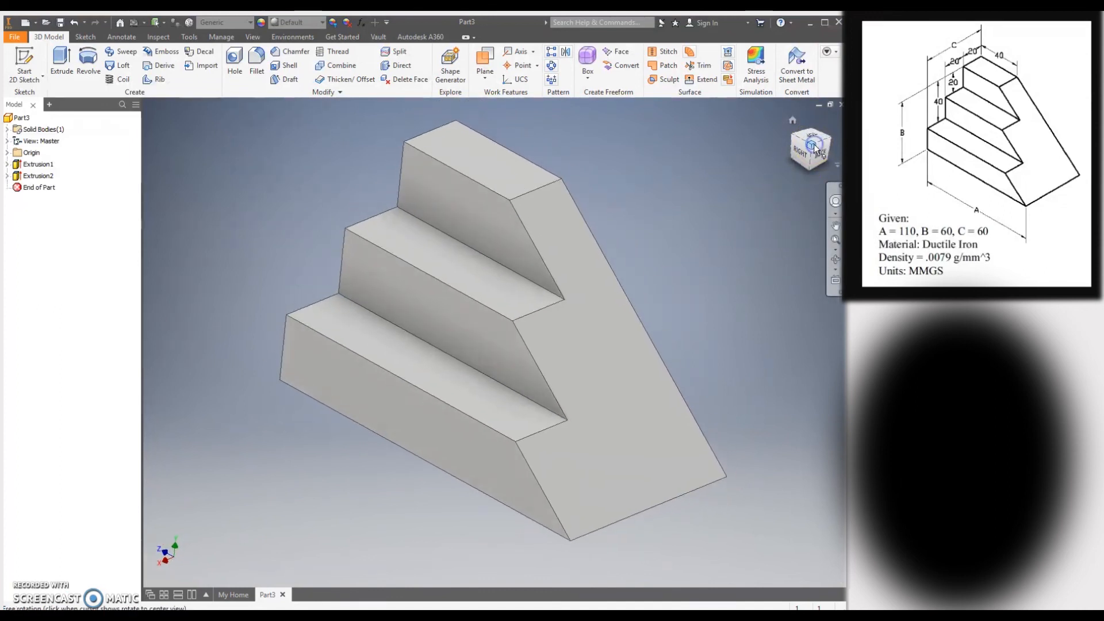